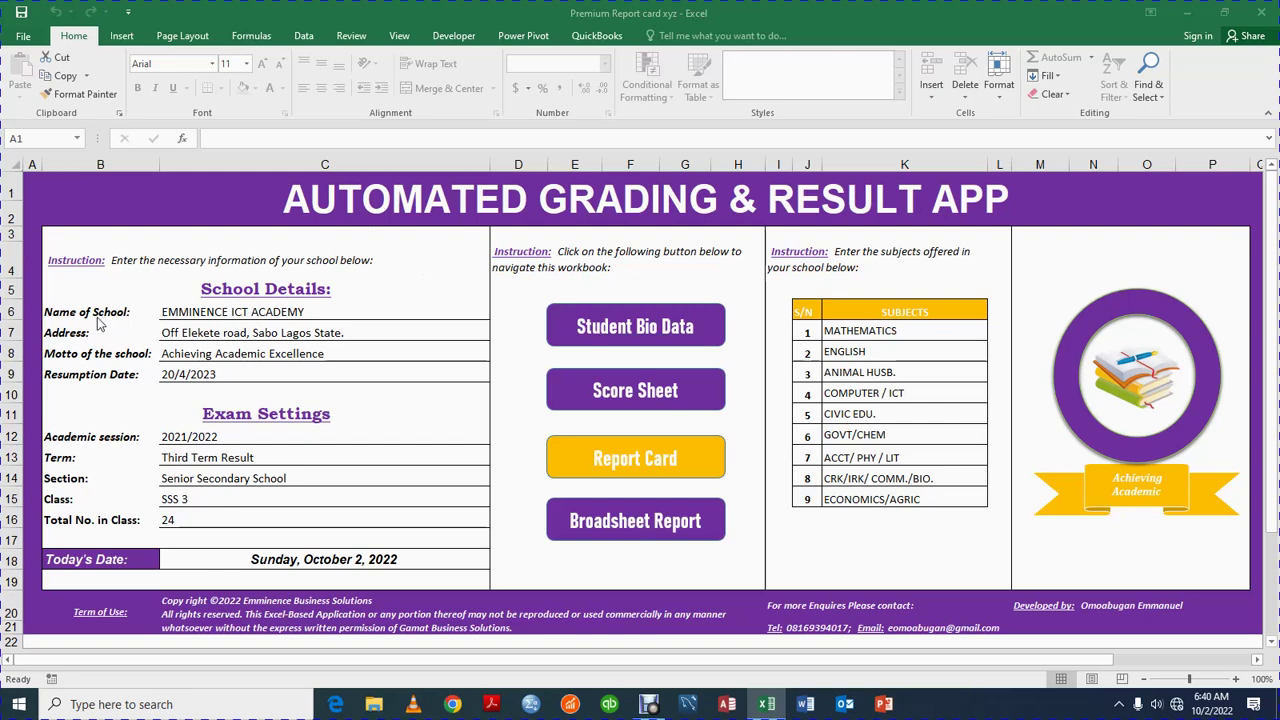
Review the school name, address, motto and resumption date entries in the exam settings
left_click(195, 311)
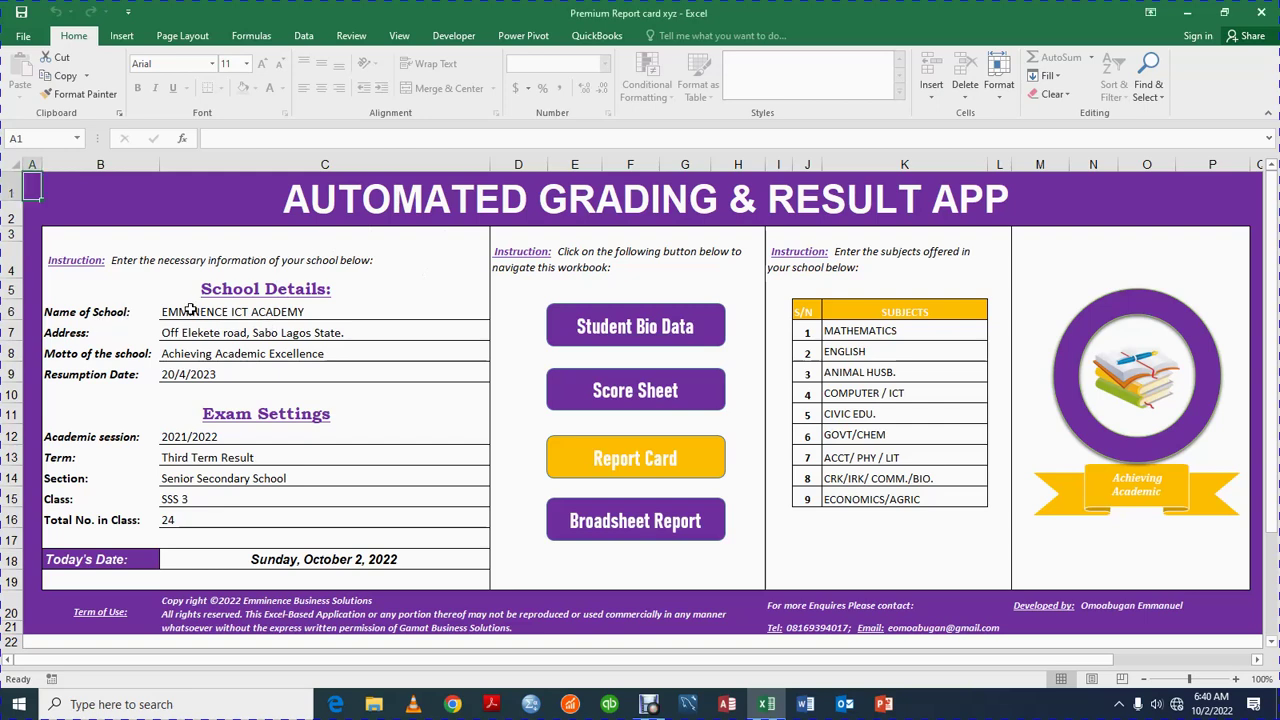
left_click(190, 311)
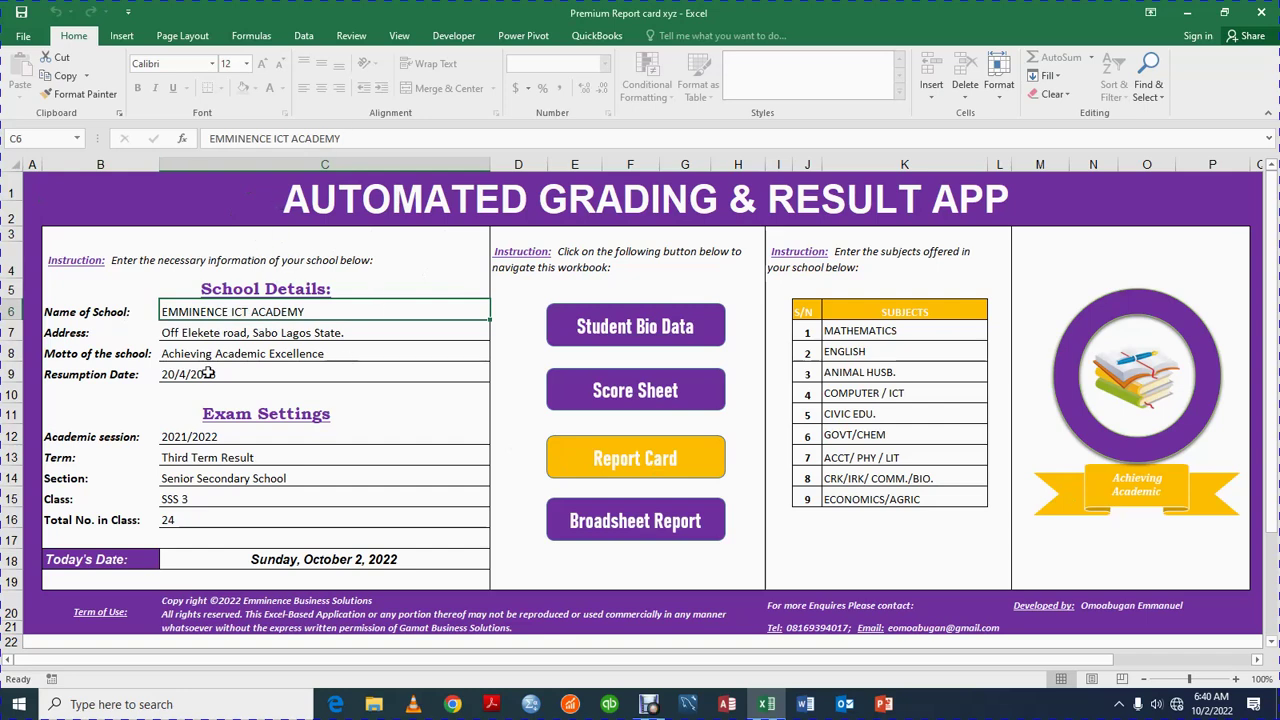
left_click(172, 331)
left_click(176, 354)
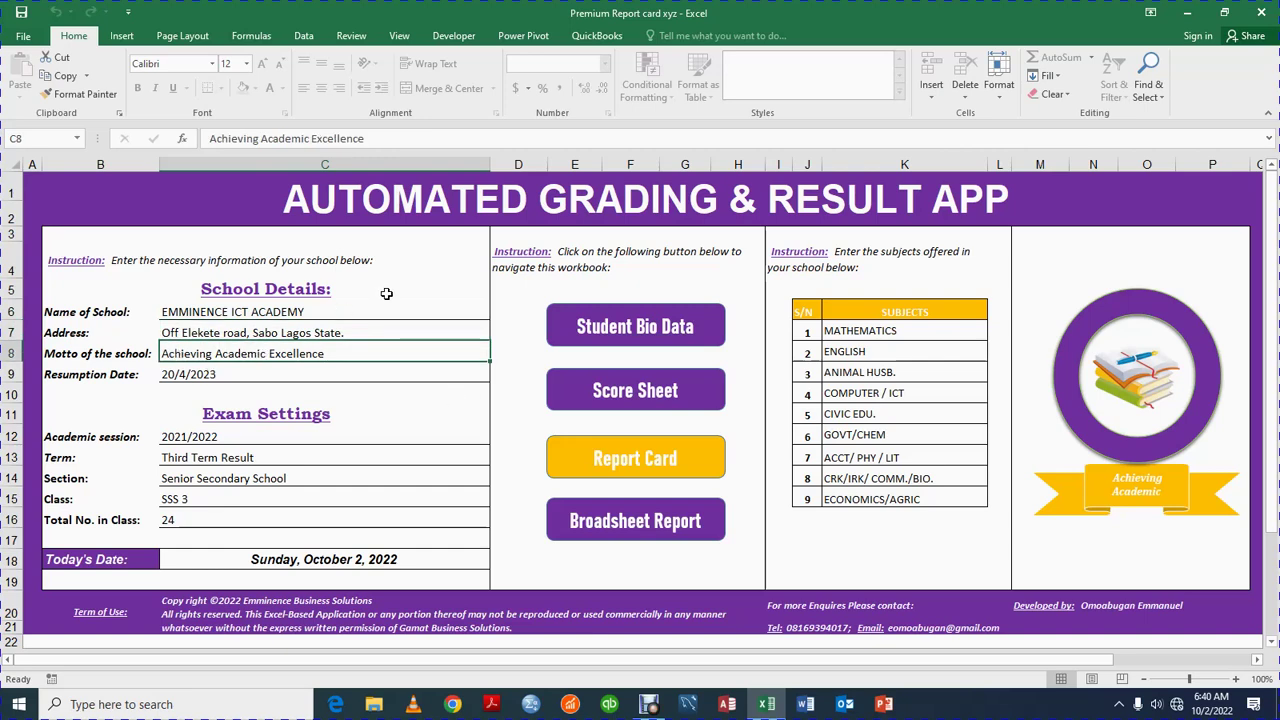
left_click(166, 374)
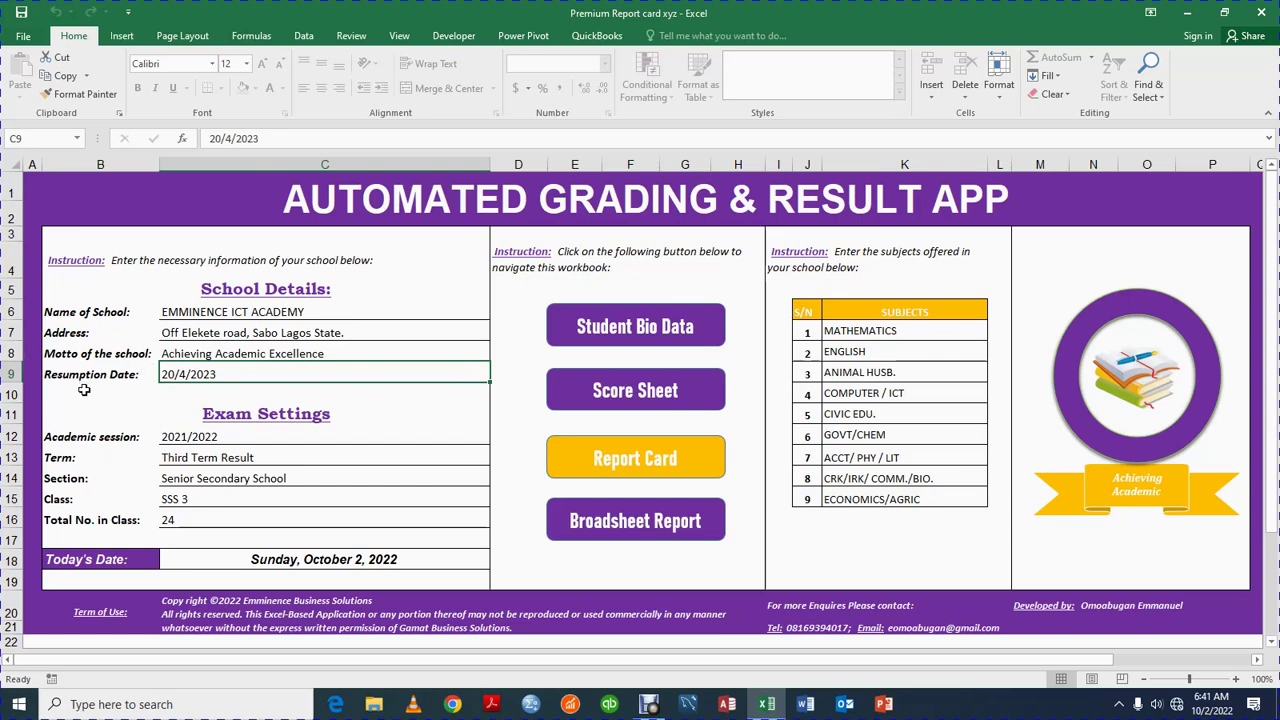
Set the Term dropdown to First Term Result
left_click(174, 437)
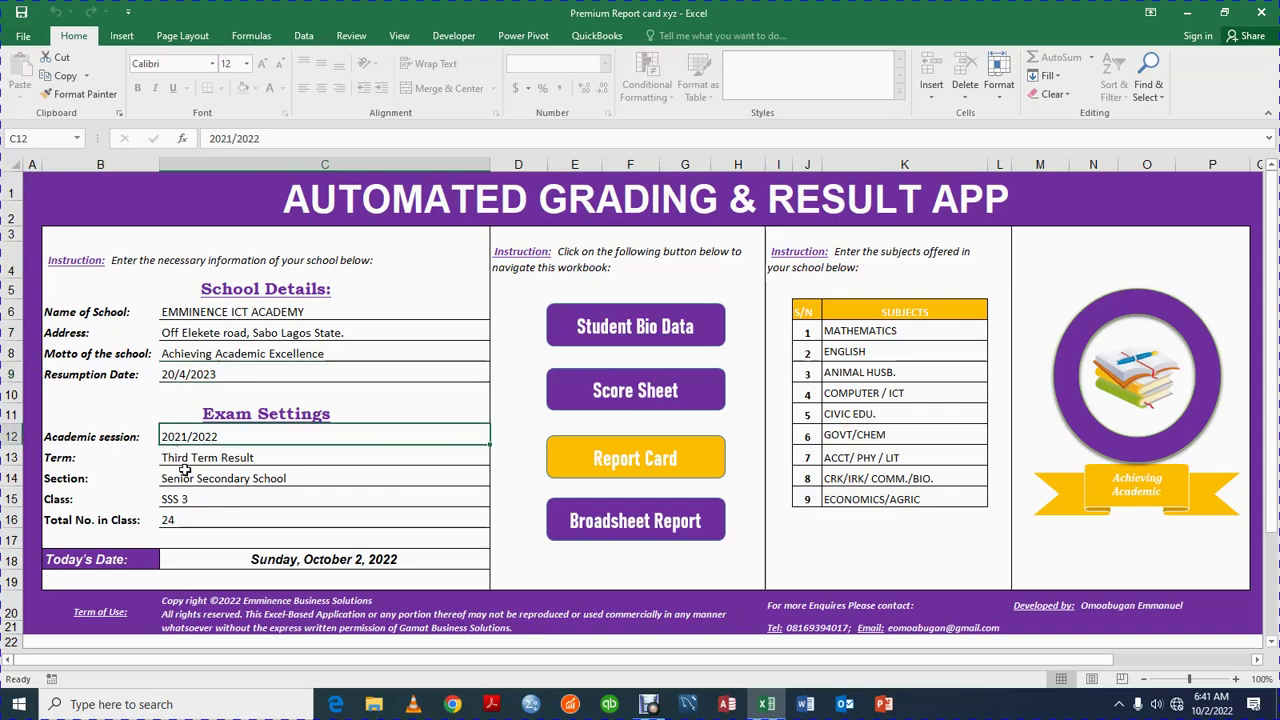
left_click(180, 458)
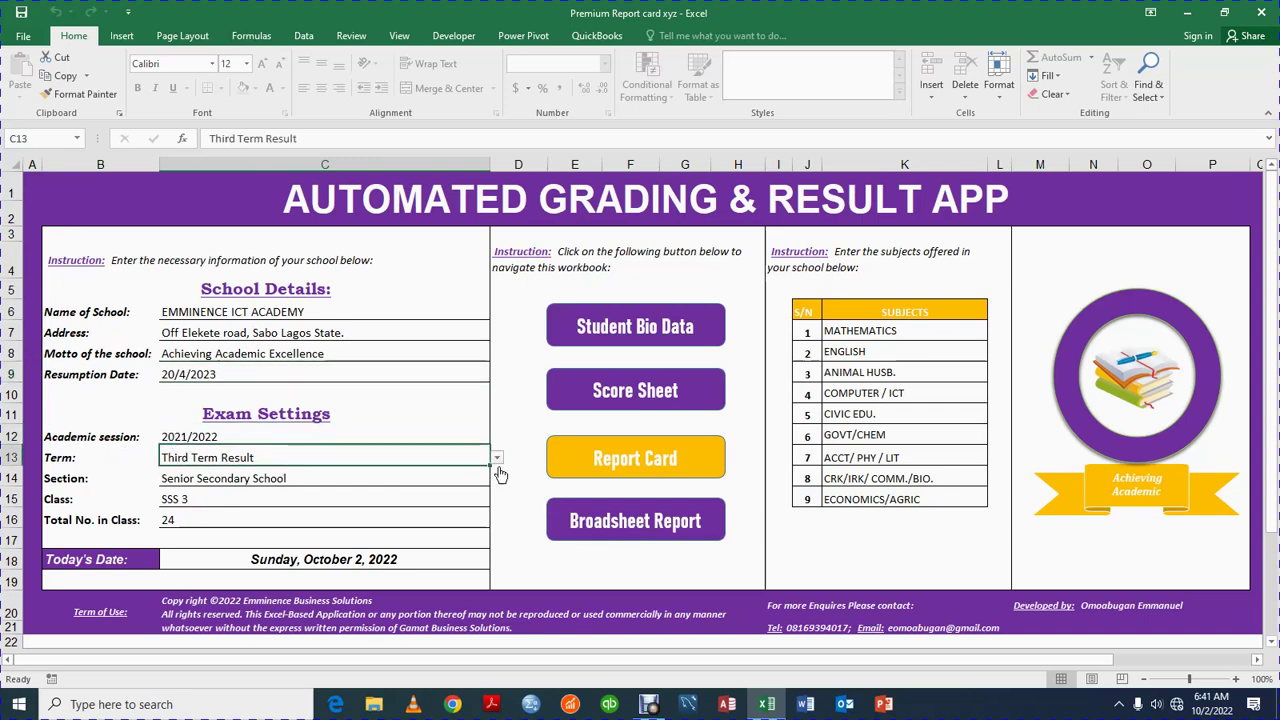
left_click(497, 462)
left_click(391, 457)
left_click(496, 460)
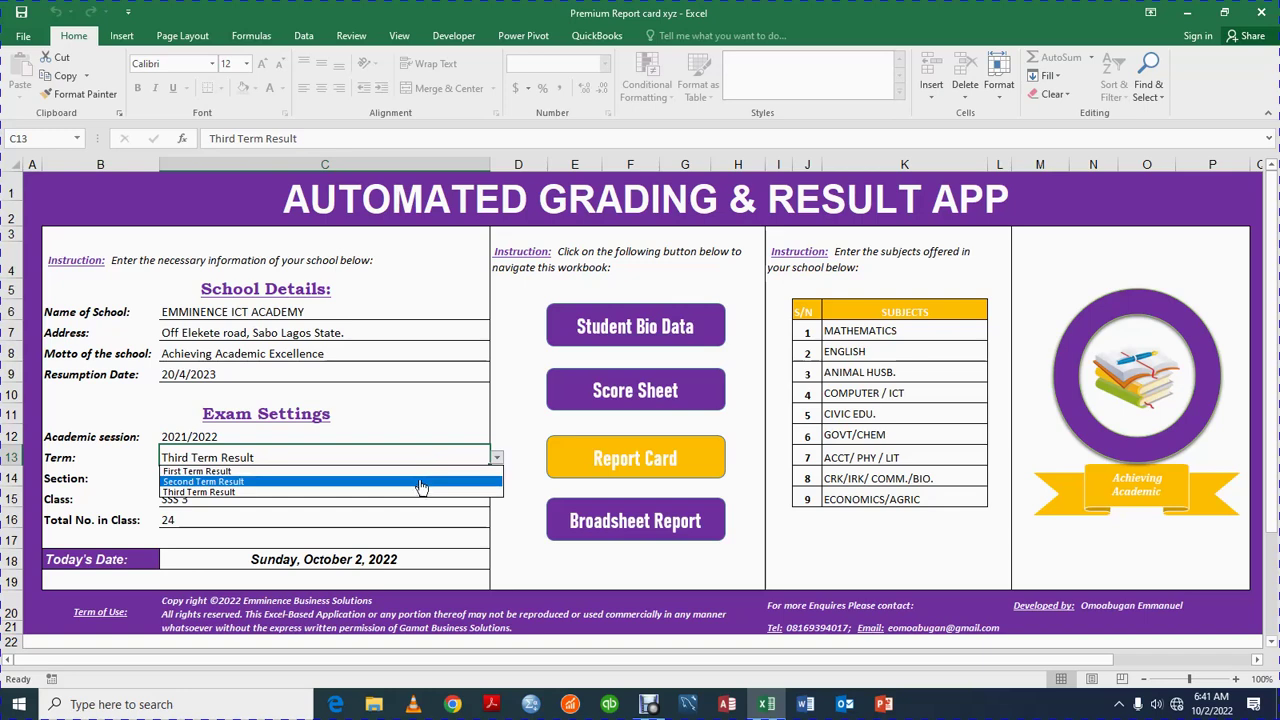
left_click(421, 471)
Leave the Section as Senior Secondary School
left_click(333, 479)
left_click(497, 480)
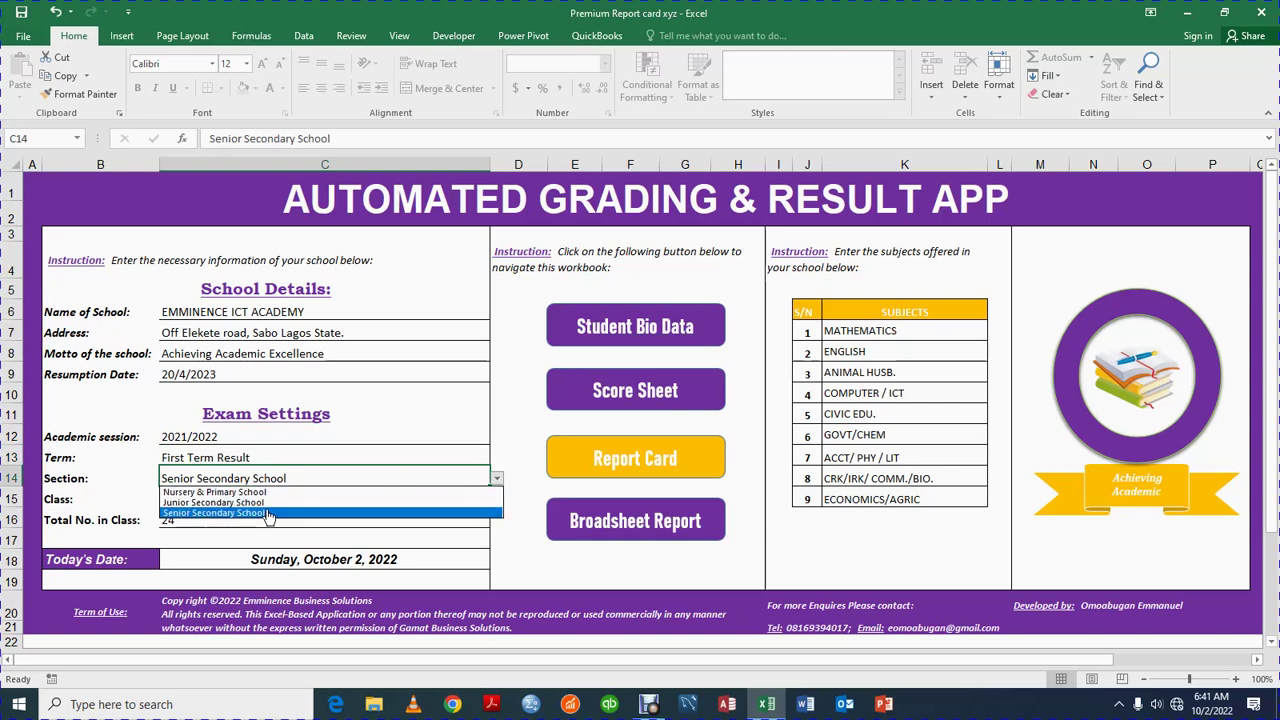
left_click(248, 512)
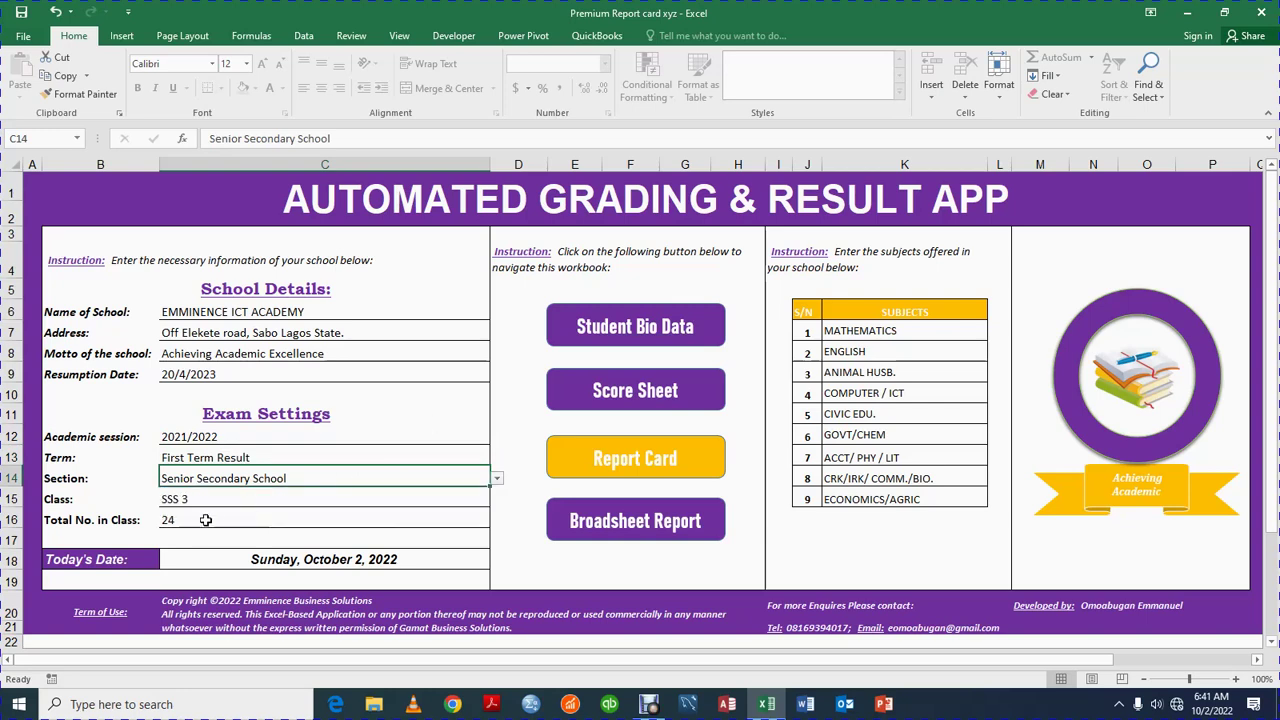
Change the class to Primary 1, then undo it back to SSS 3
left_click(203, 498)
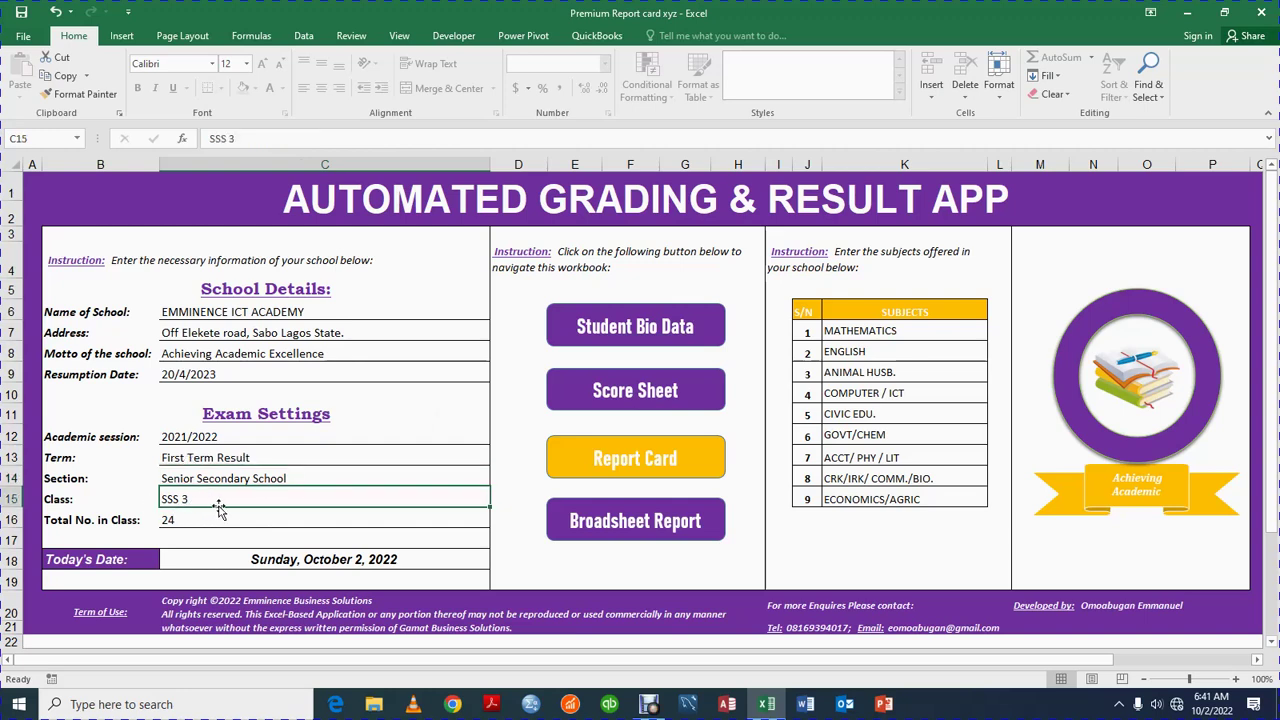
left_click(240, 140)
key("BackSpace")
key("BackSpace")
key("BackSpace")
key("BackSpace")
key("BackSpace")
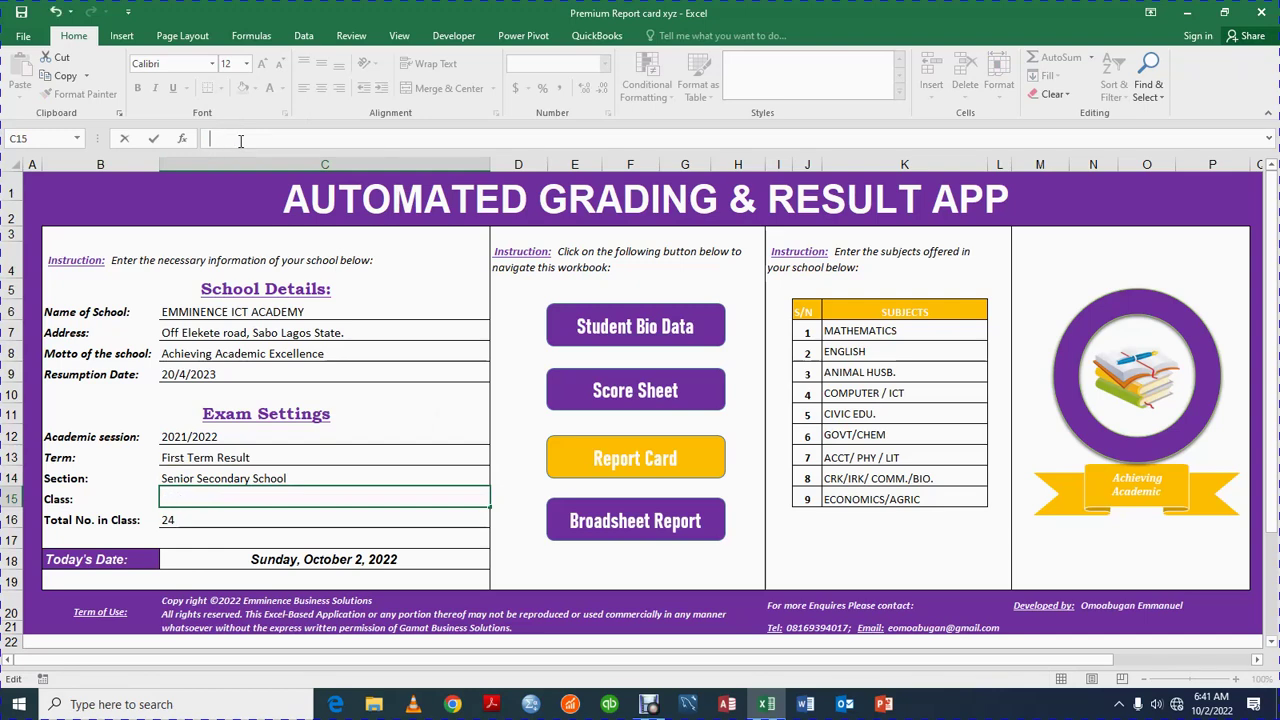
type("Primary 1")
key("Return")
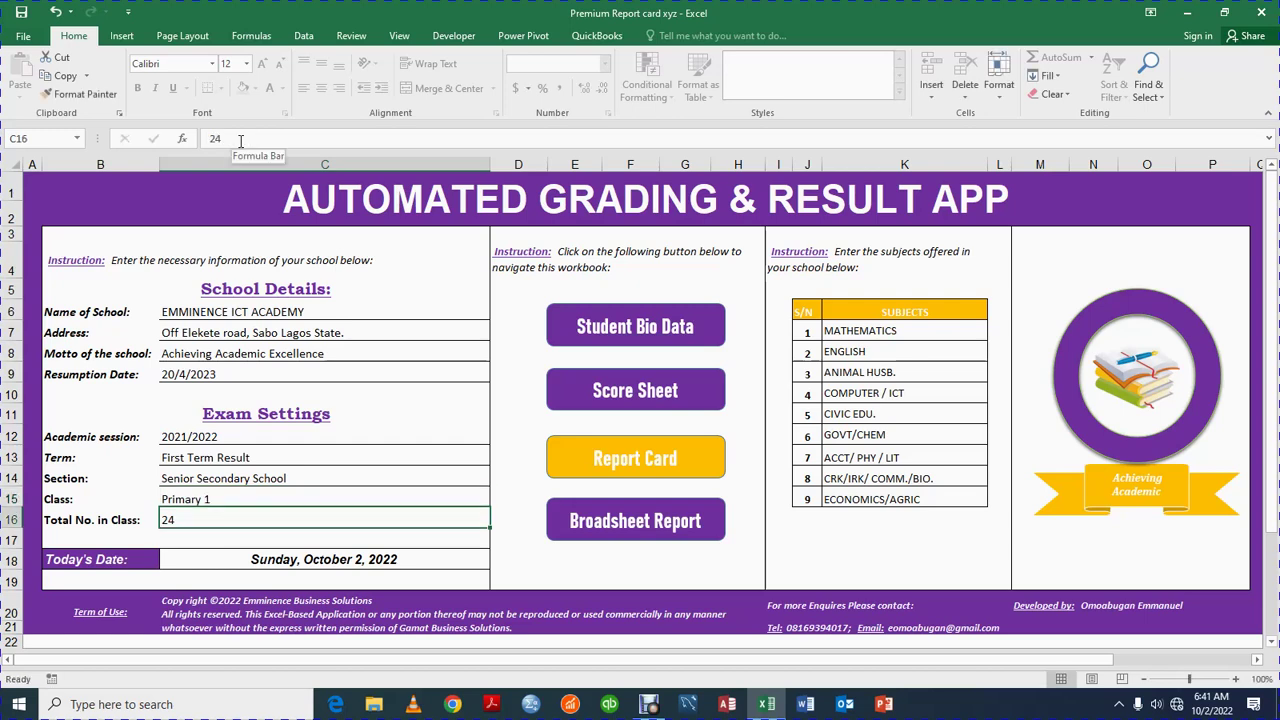
key("ctrl+z")
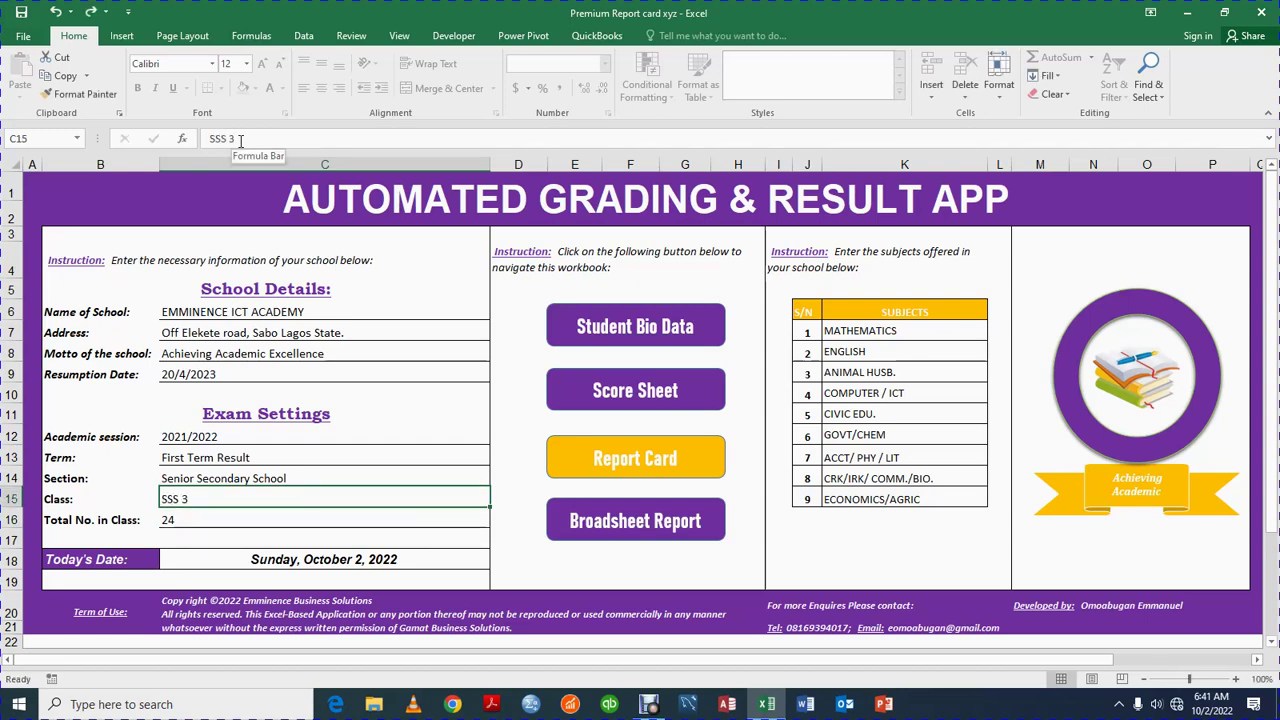
left_click(171, 524)
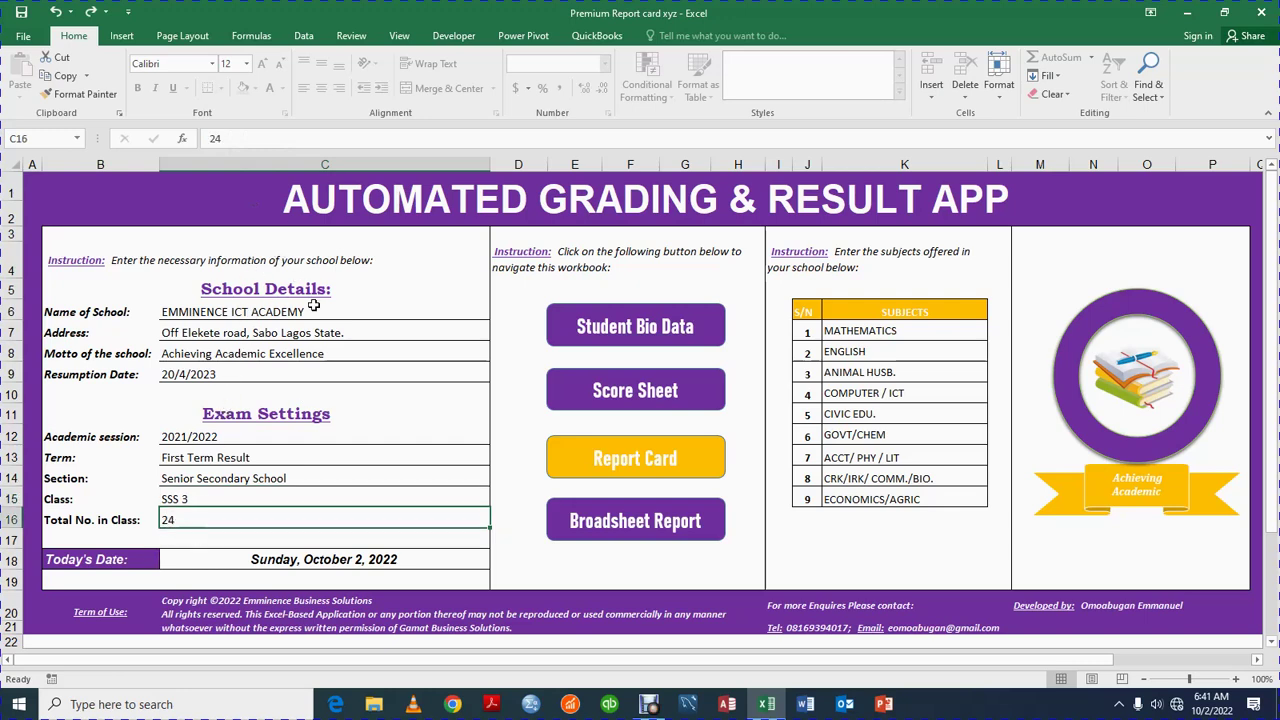
Select settings entries and a block of subjects from MATHEMATICS down, then go to Student Bio Data
left_click_drag(301, 517, 387, 371)
left_click(387, 371)
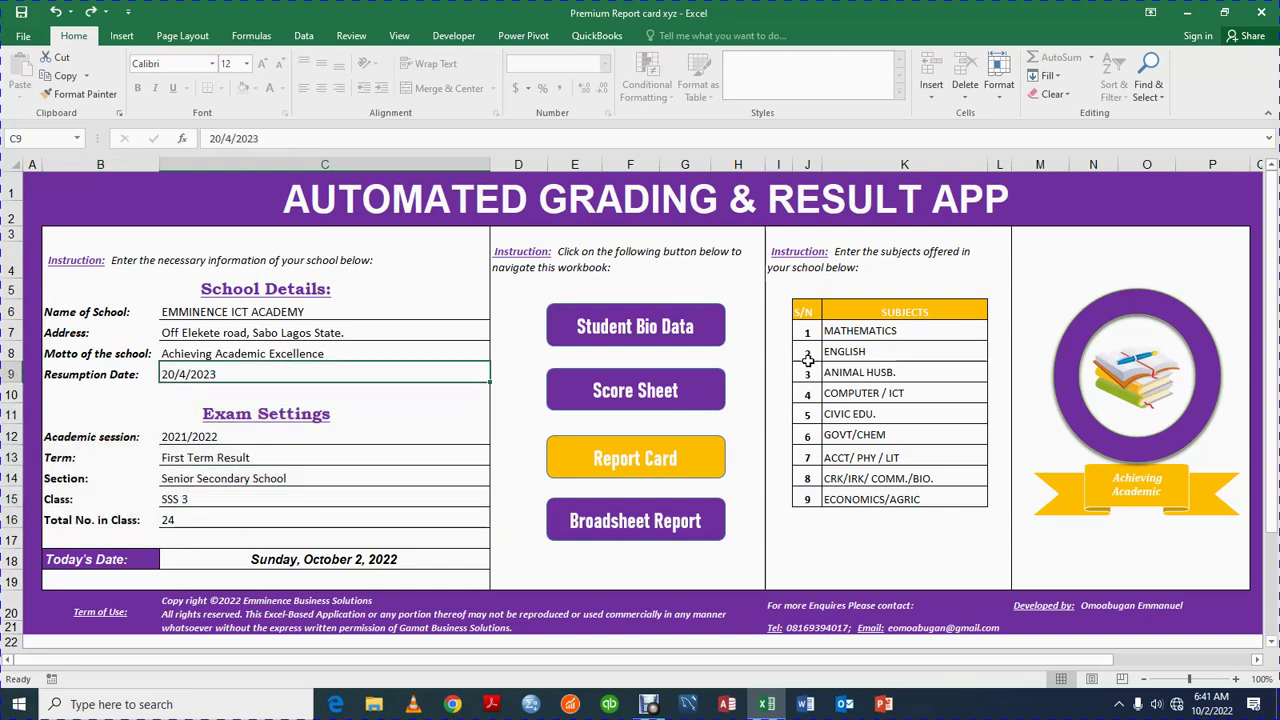
left_click(877, 333)
left_click_drag(860, 374, 869, 479)
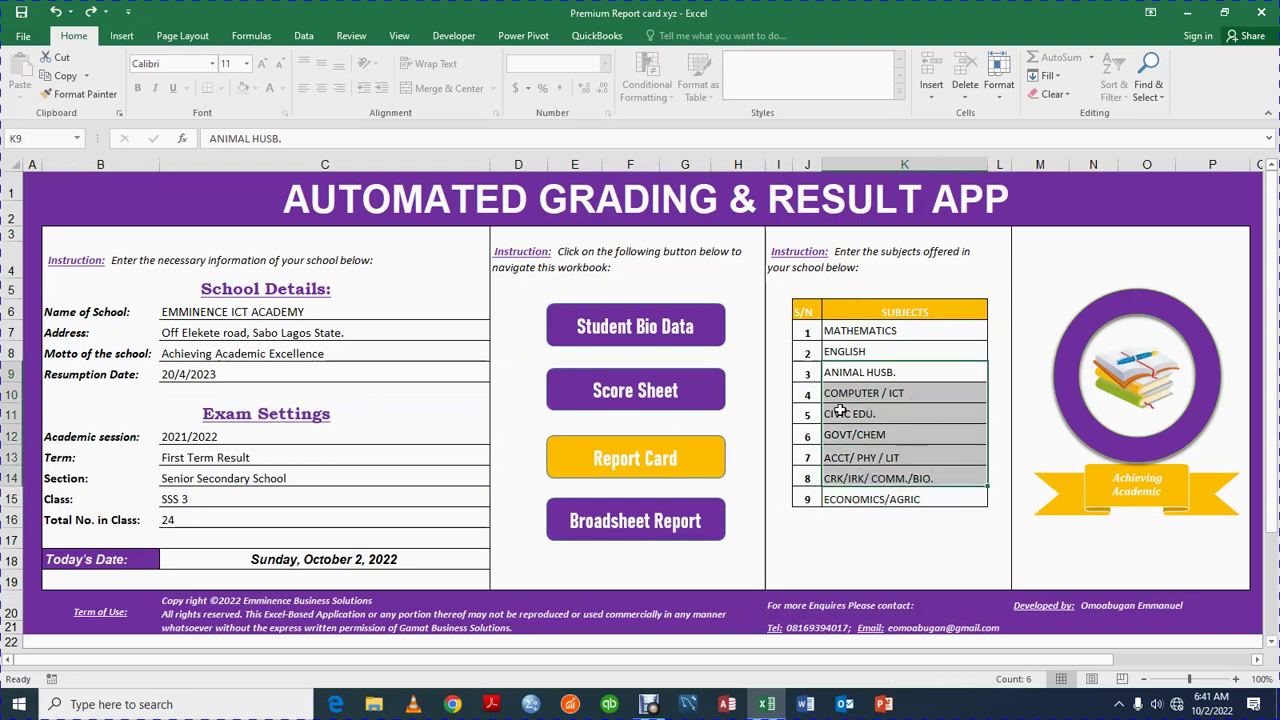
left_click(900, 514)
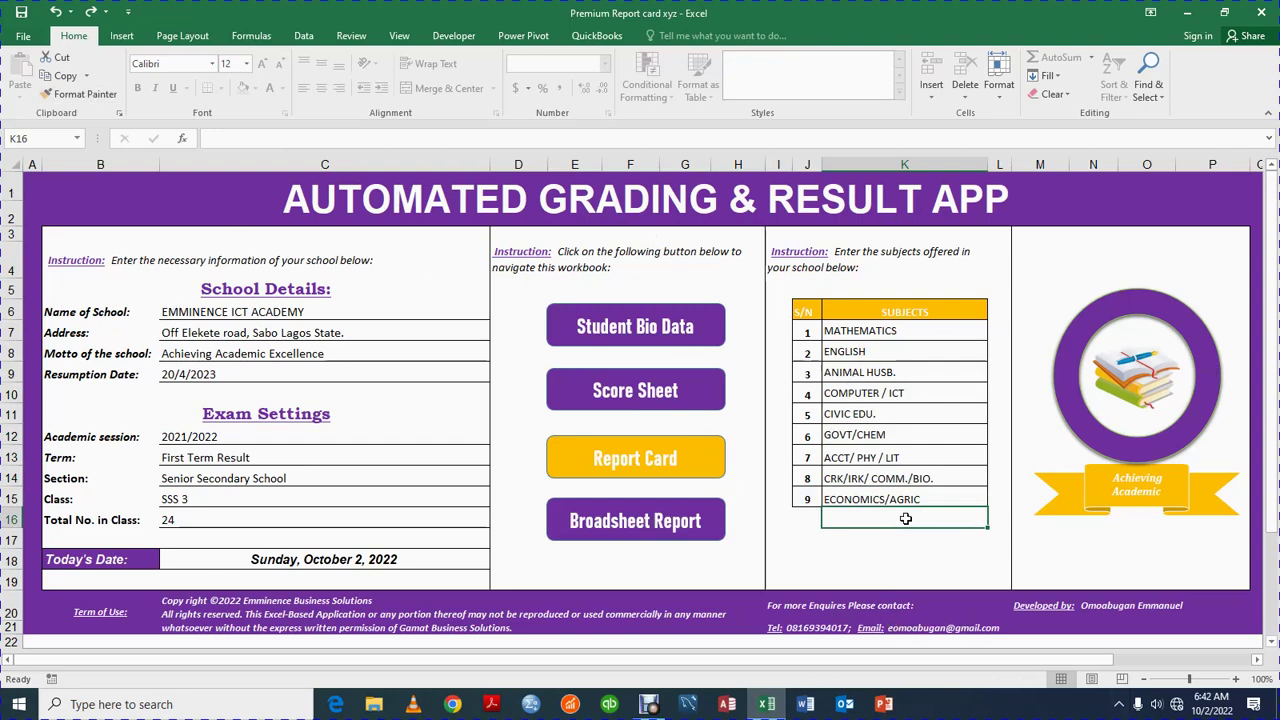
left_click(599, 341)
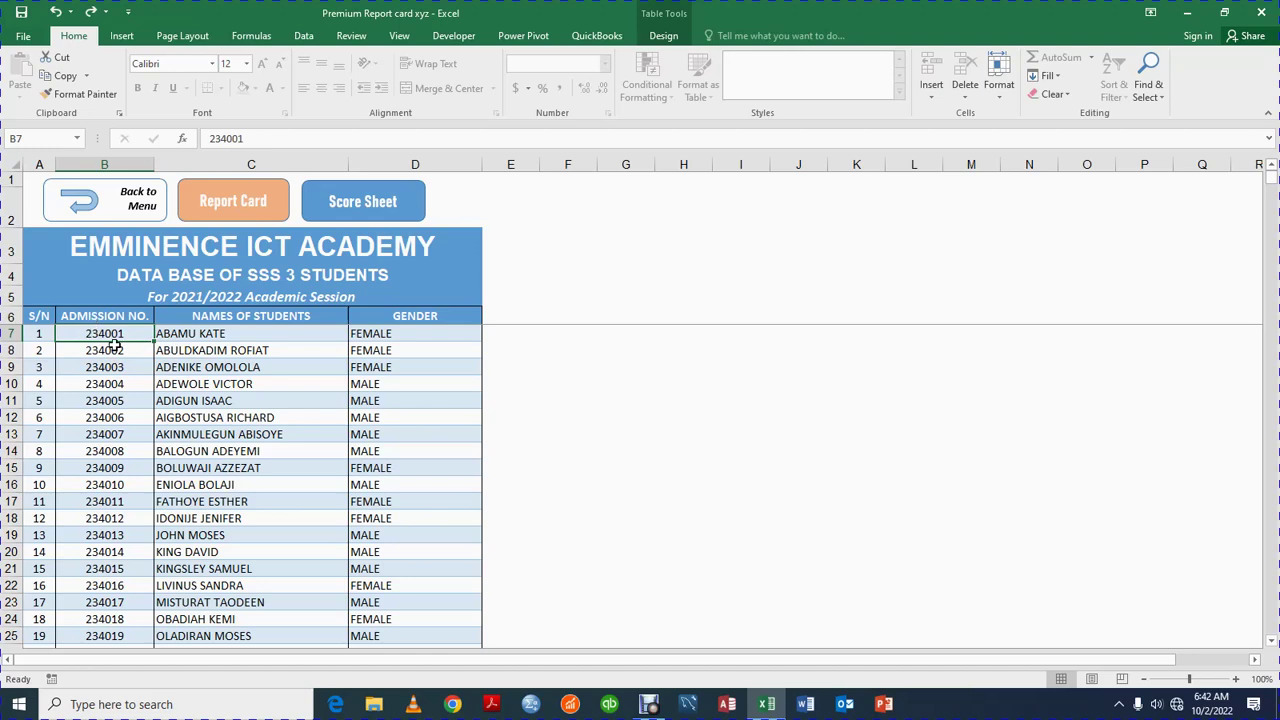
Enter a new admission number for the first student, then undo it
left_click(115, 352)
left_click(116, 333)
type("15")
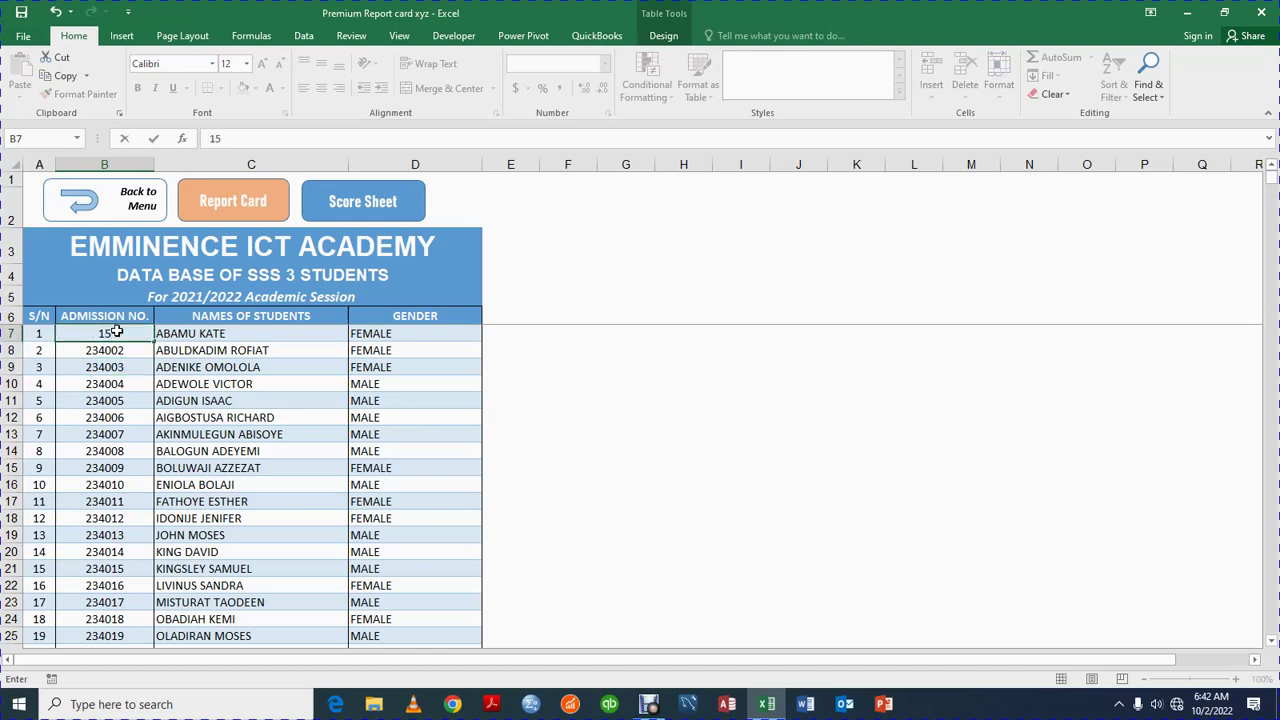
type("0601095")
key("Return")
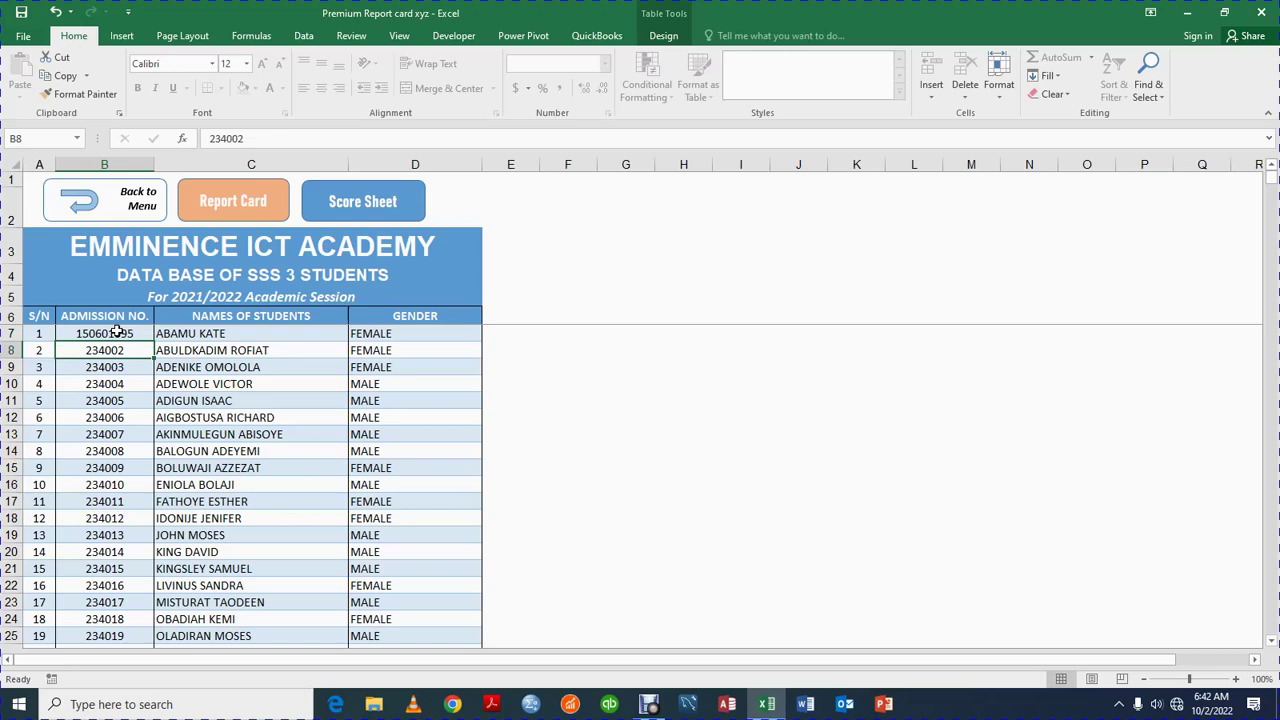
key("ctrl+z")
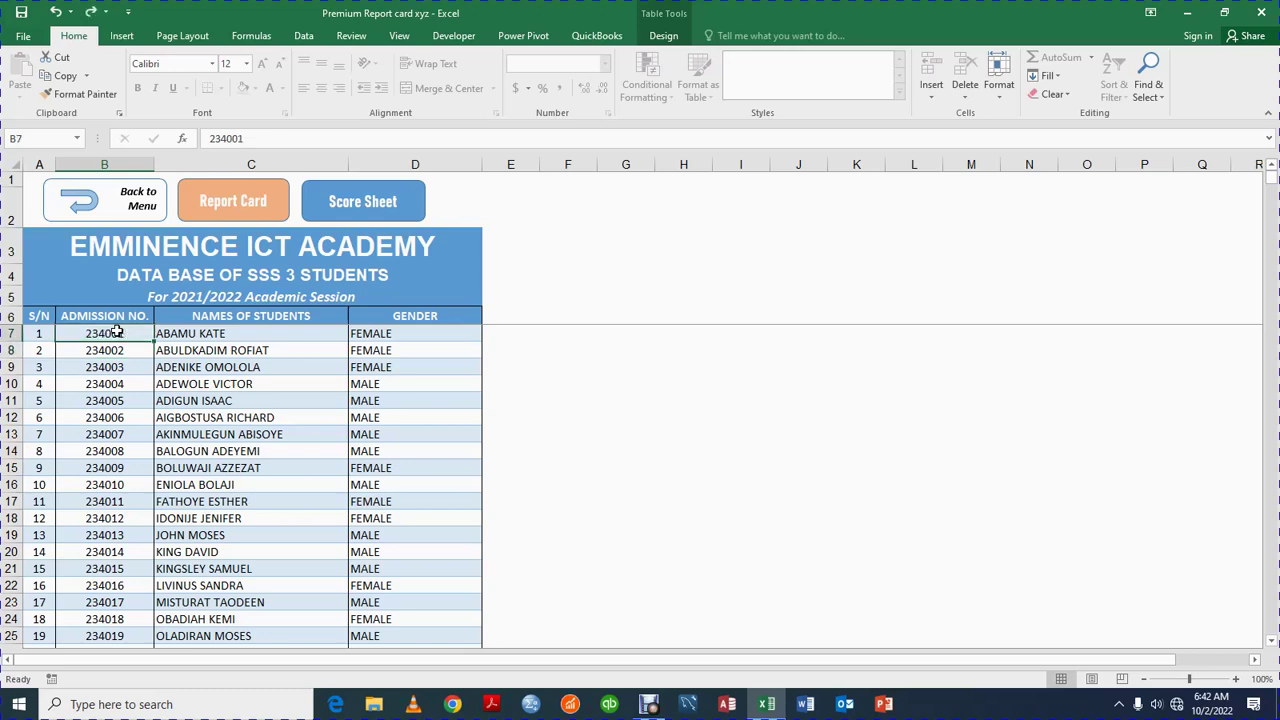
Retype the names of the first two students in the database
left_click(249, 333)
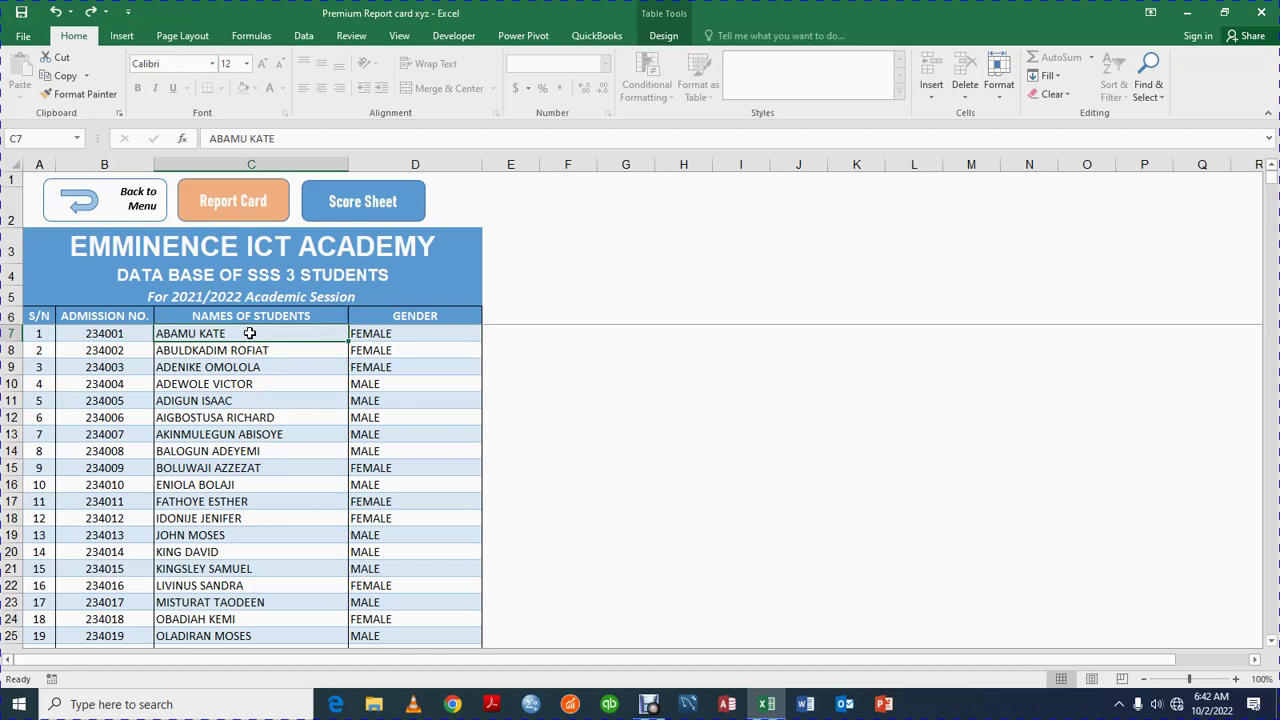
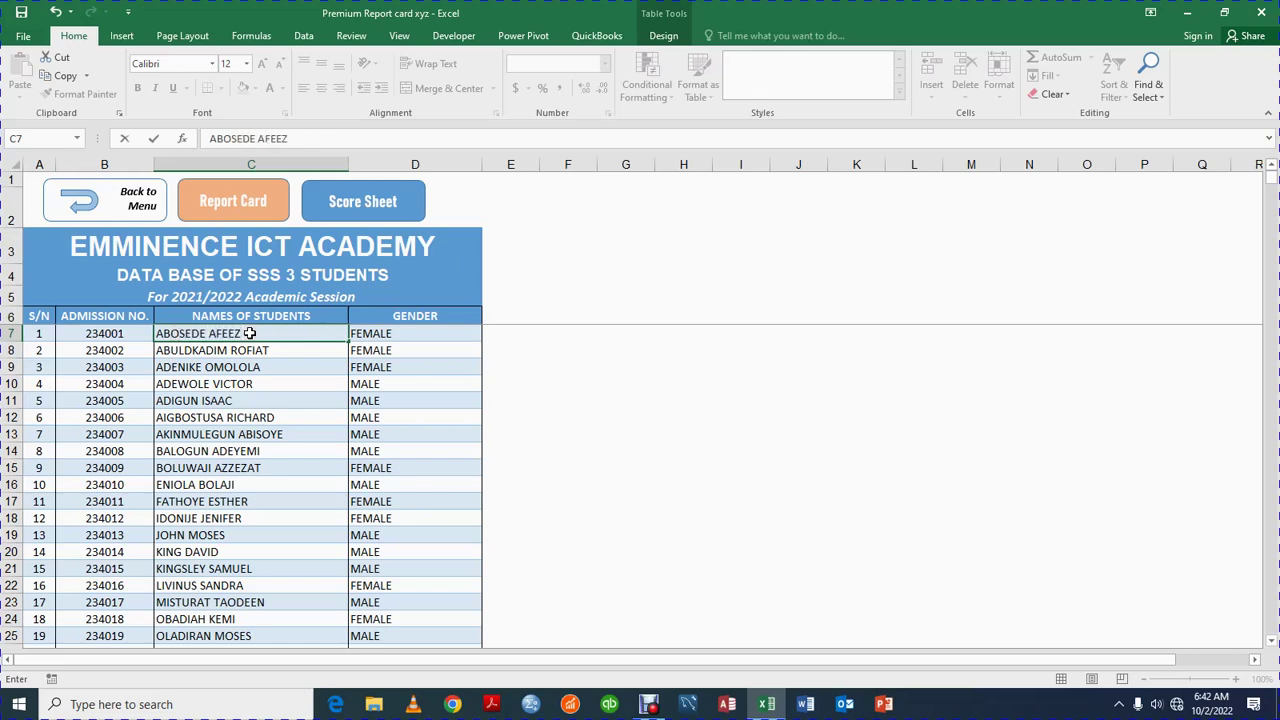
key("Return")
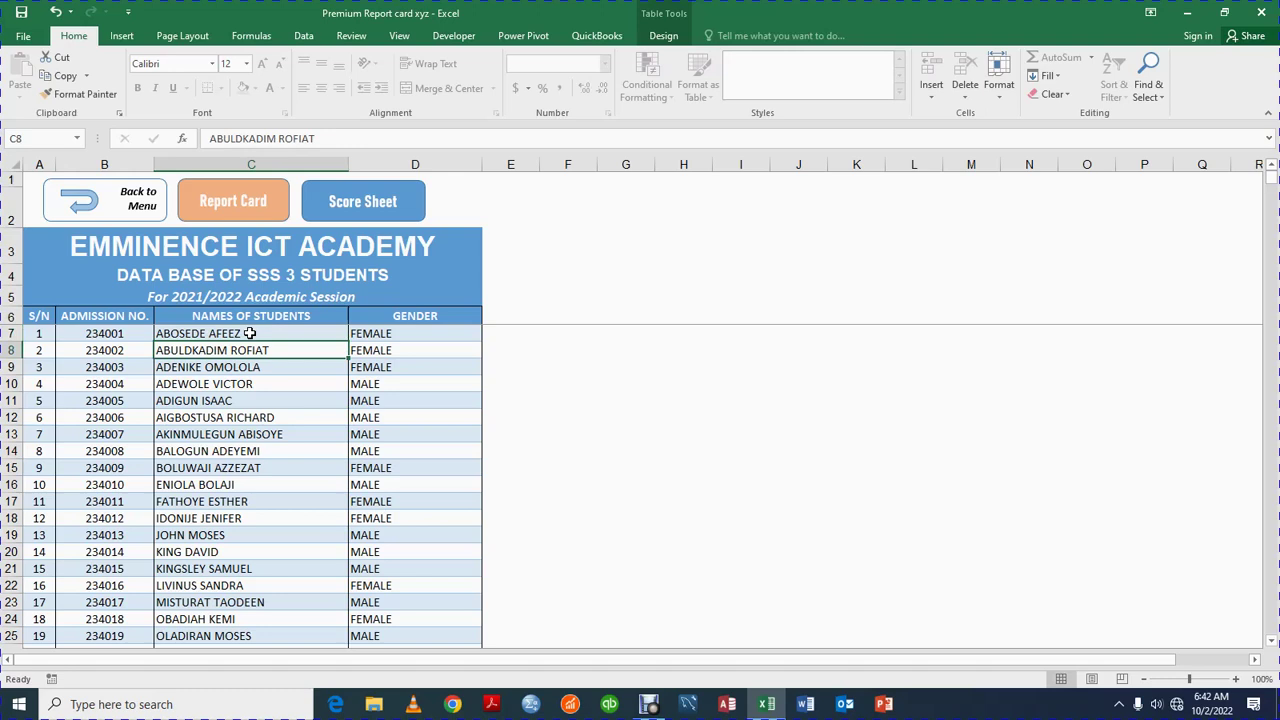
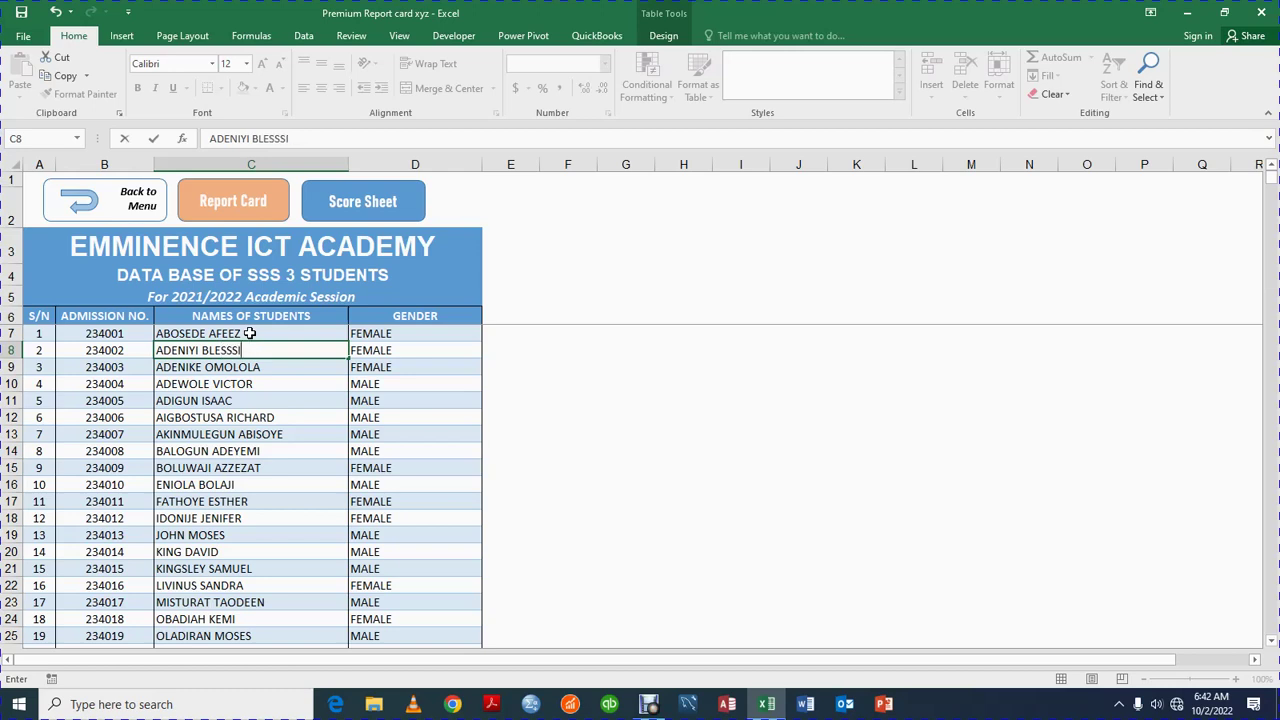
key("Return")
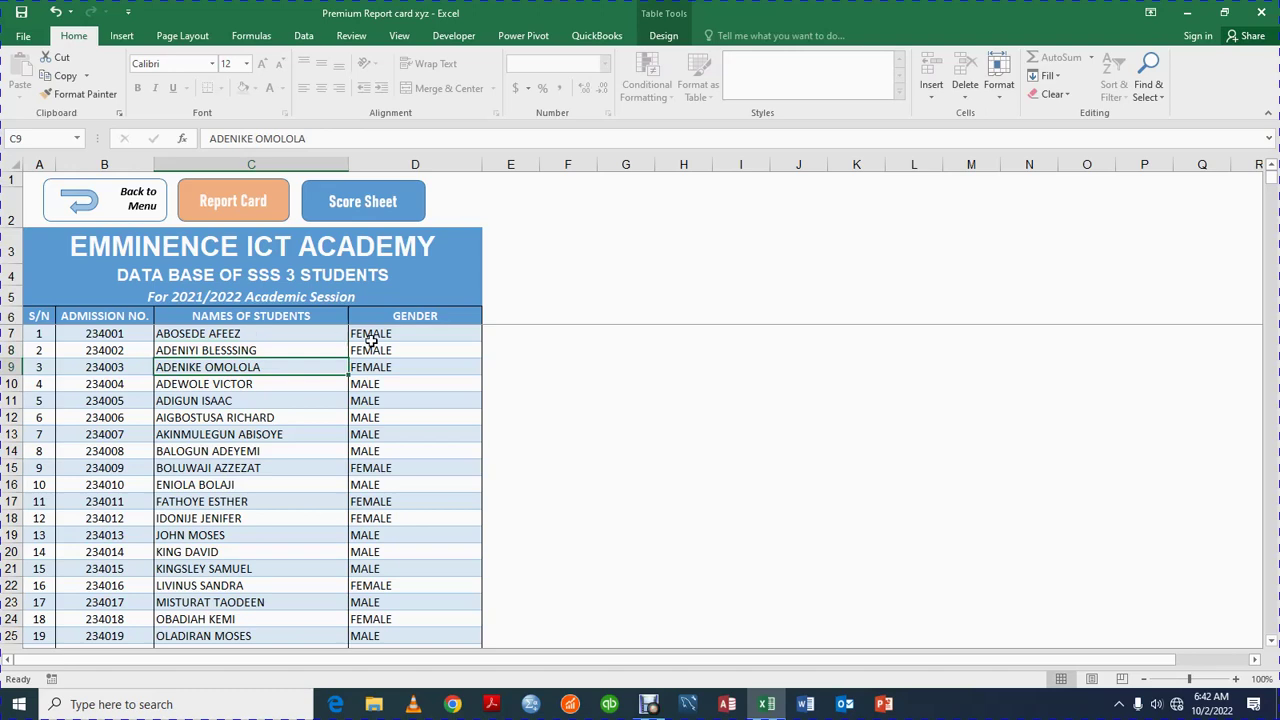
Set the first student's Gender to MALE
left_click(371, 341)
type("MALE")
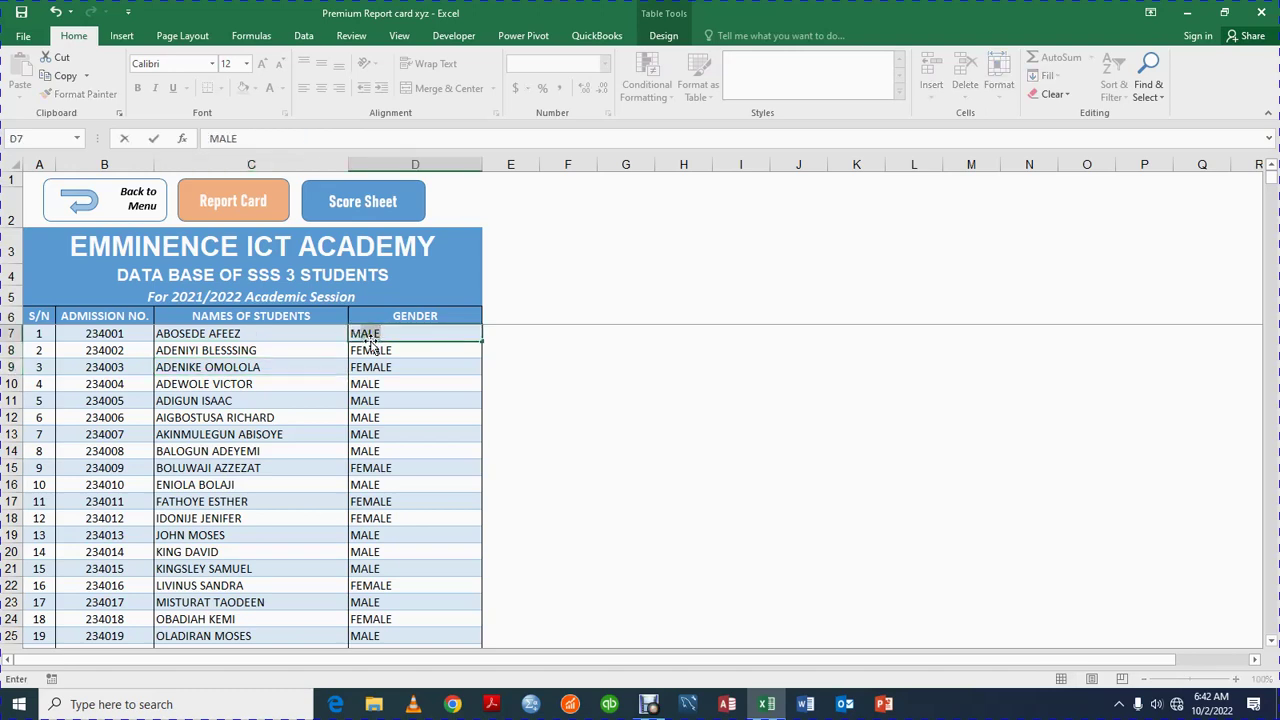
key("Return")
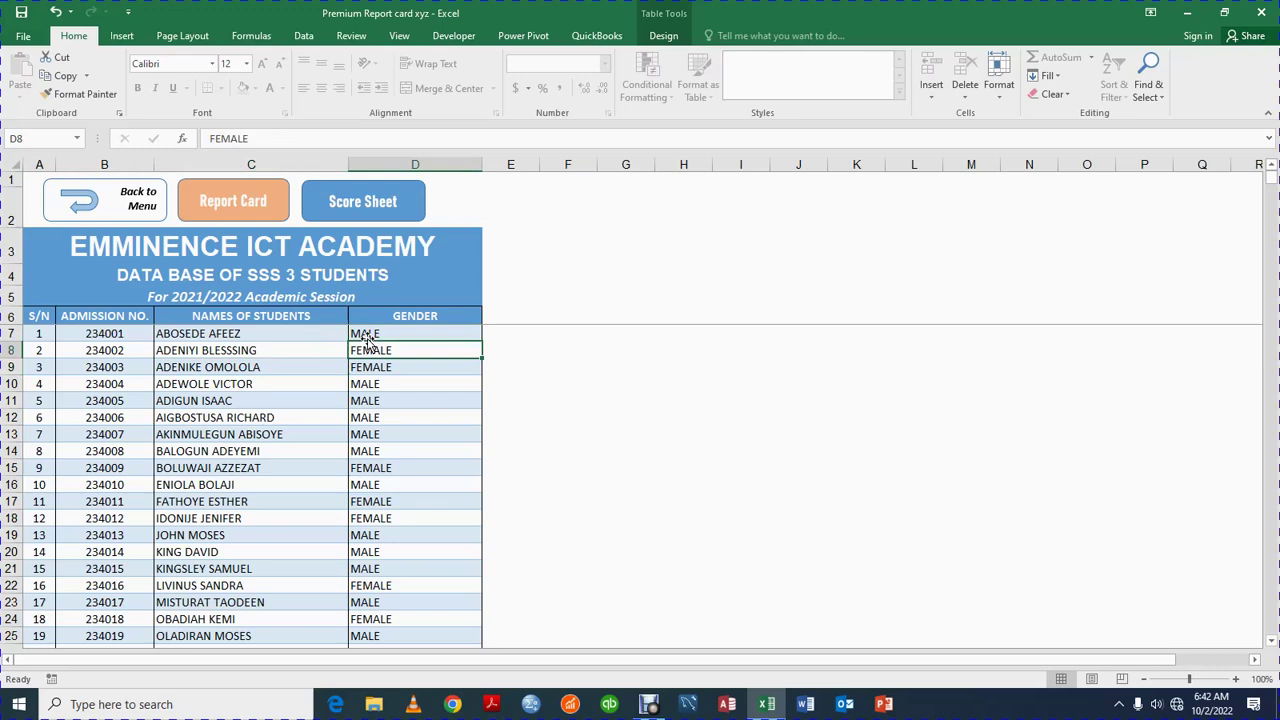
Navigate from the main menu via Student Bio Data to the SSS 3 Score Sheet
left_click(82, 200)
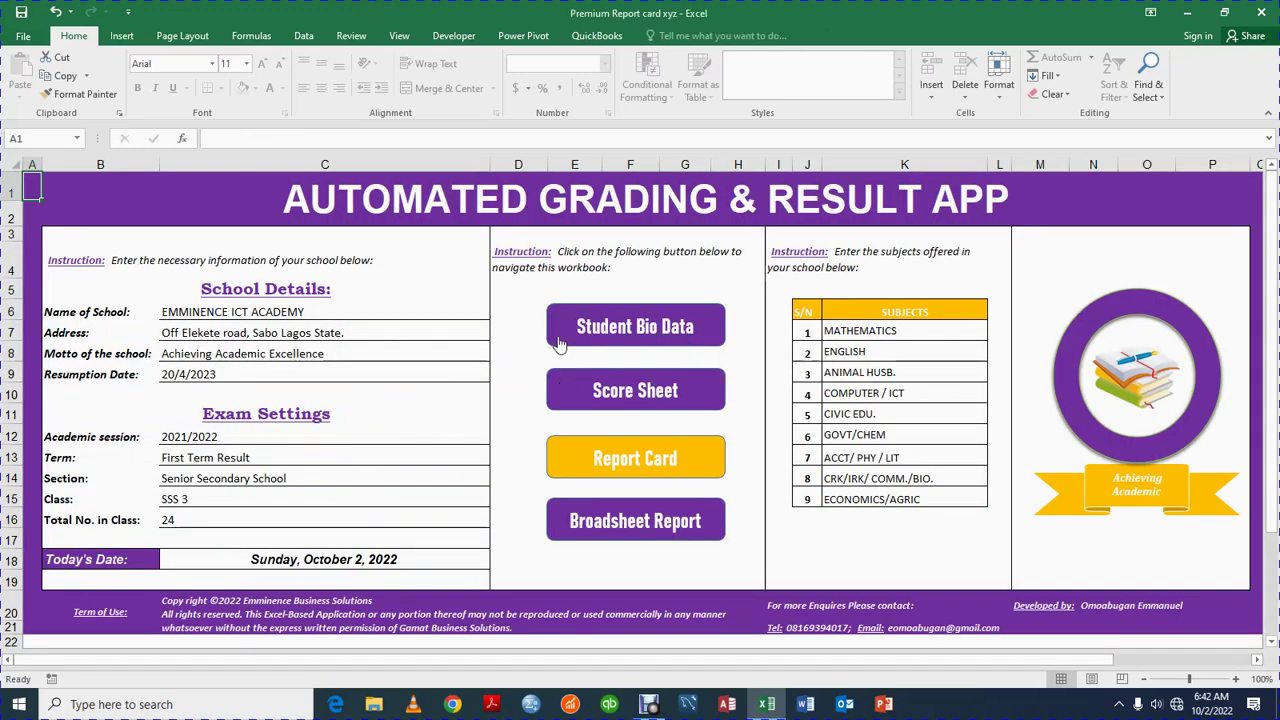
left_click(560, 343)
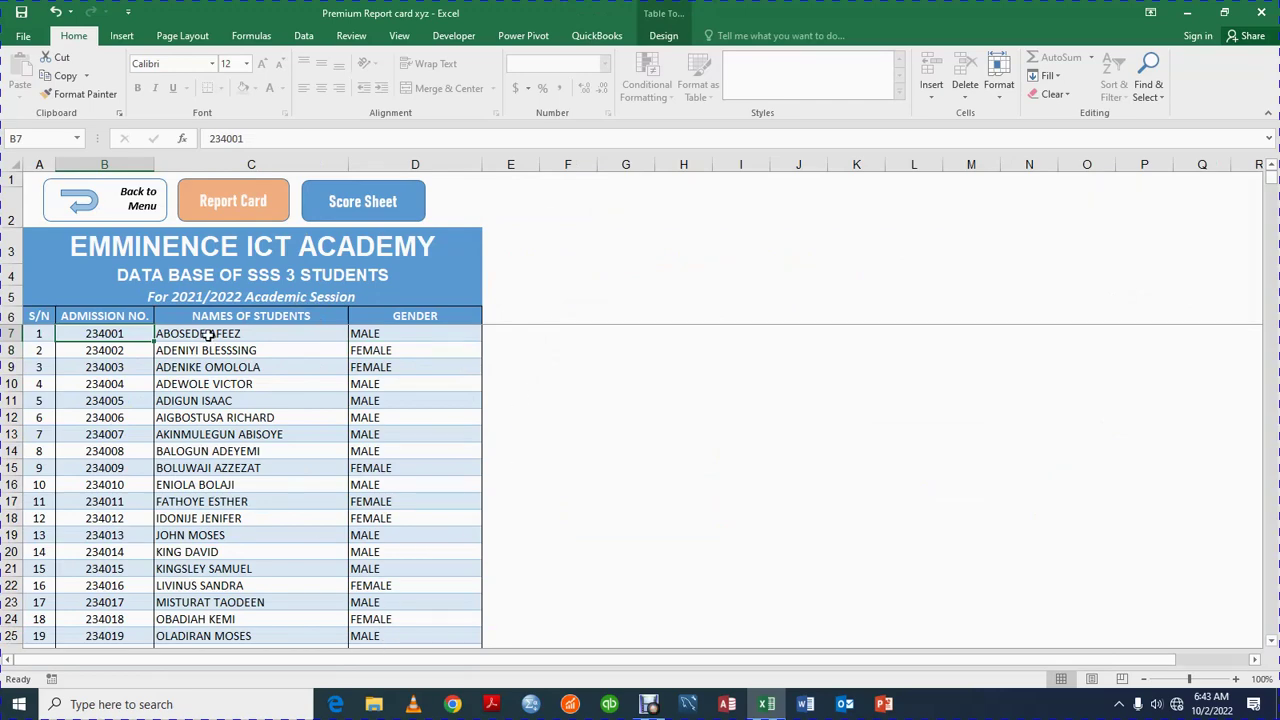
left_click(345, 218)
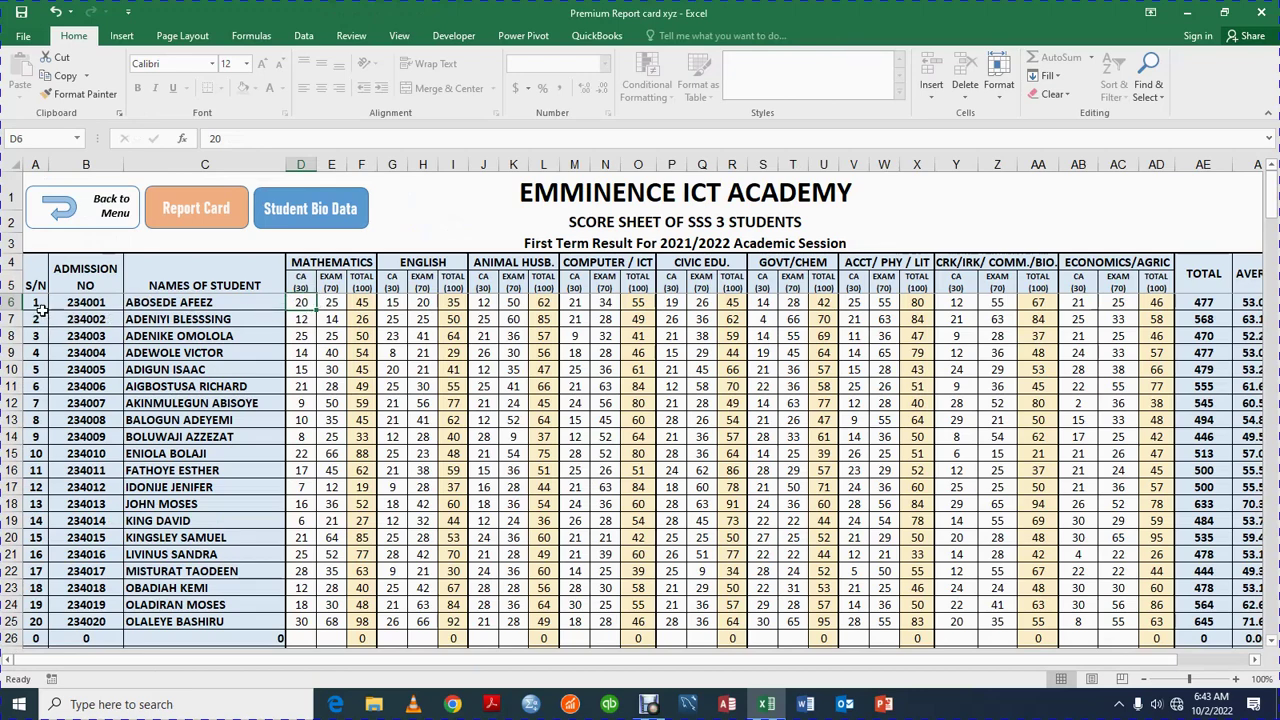
Switch to Student Bio Data and back, then try editing the first admission number on the Score Sheet
left_click_drag(35, 285, 157, 328)
left_click(160, 321)
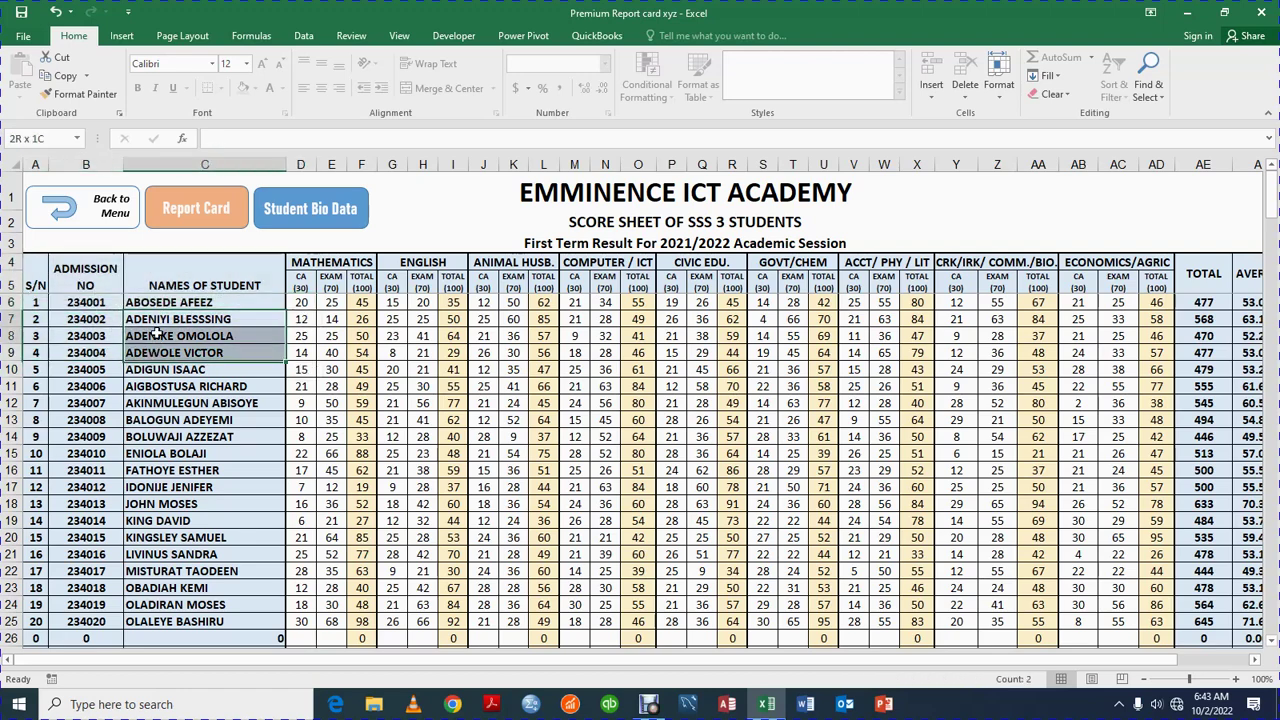
left_click(266, 222)
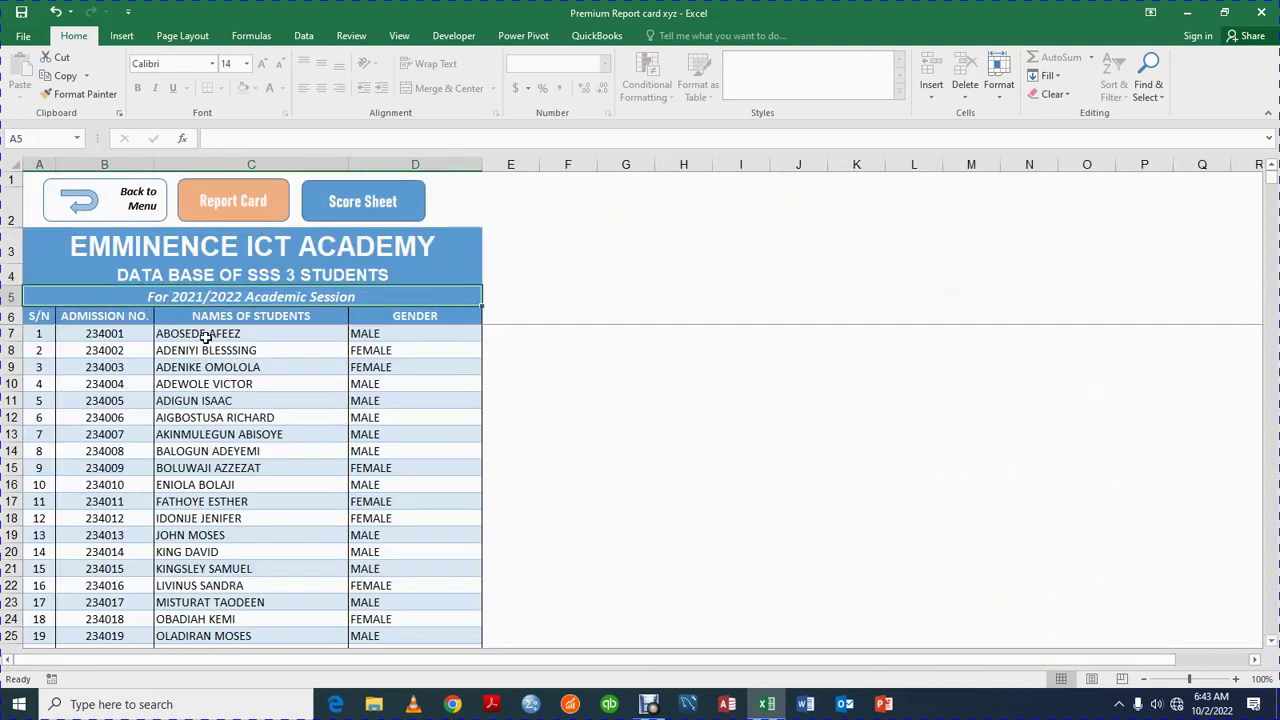
left_click_drag(36, 318, 263, 434)
left_click(326, 214)
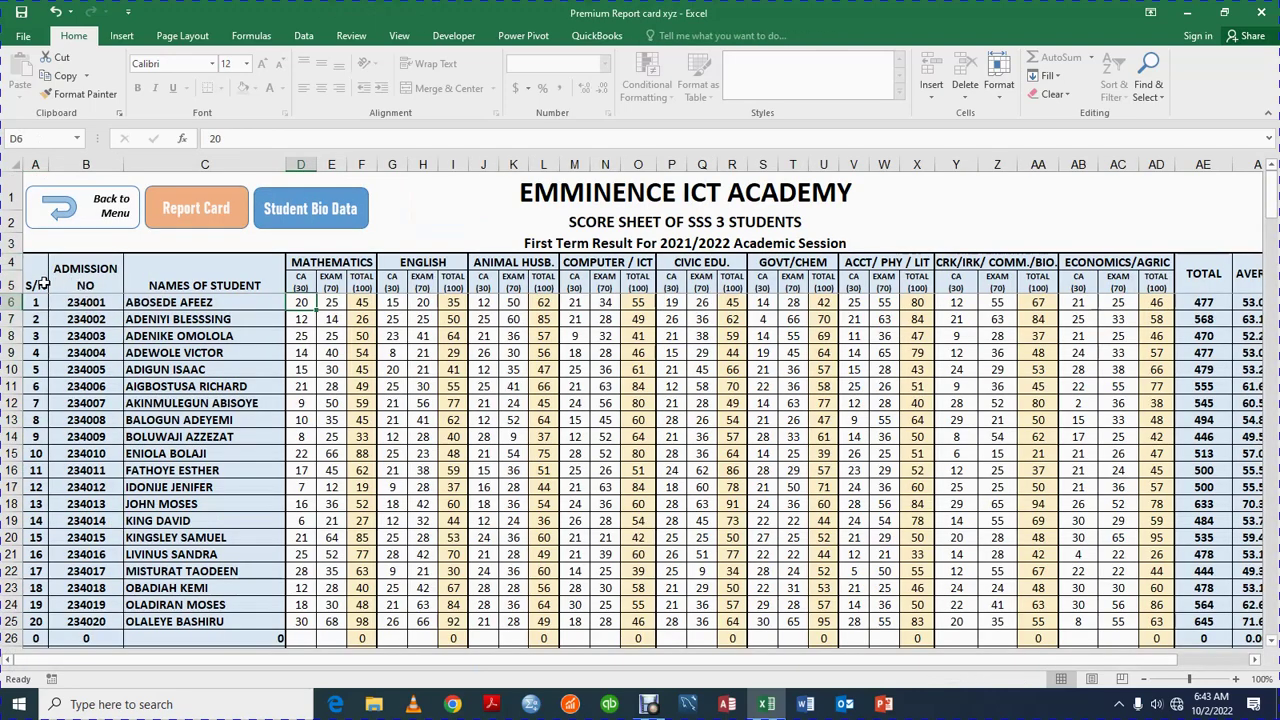
left_click(97, 300)
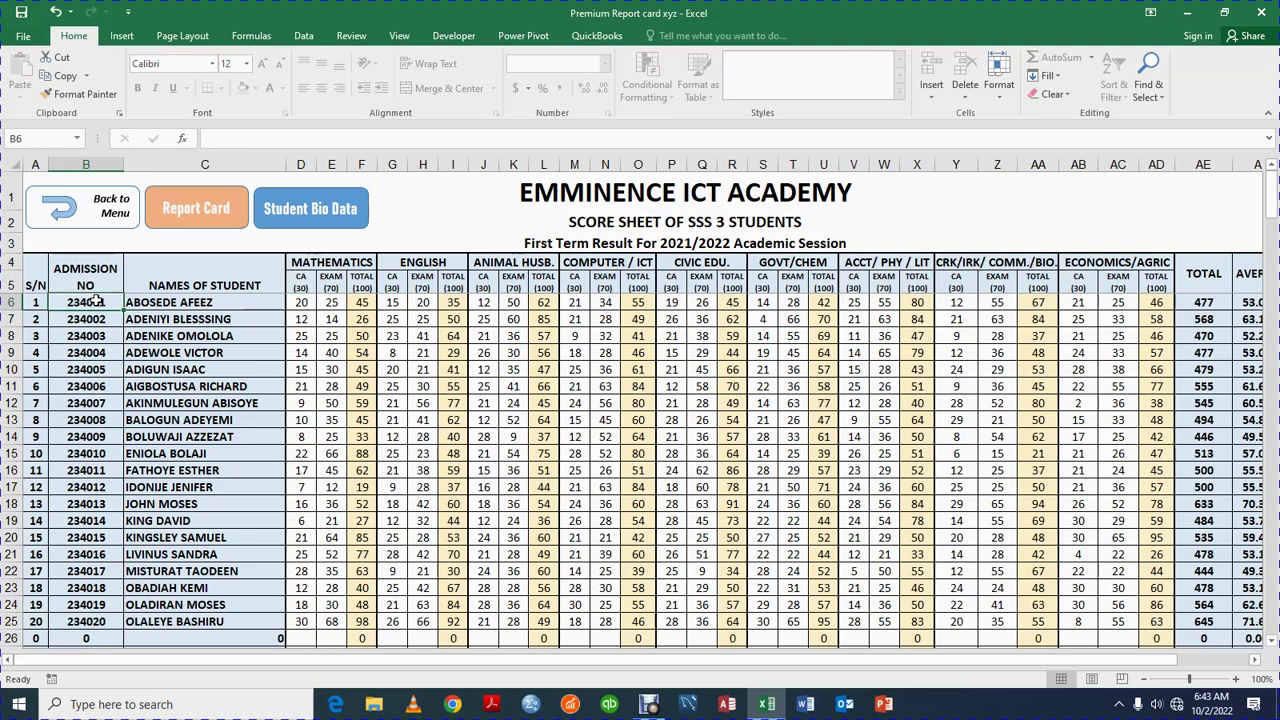
double_click(97, 300)
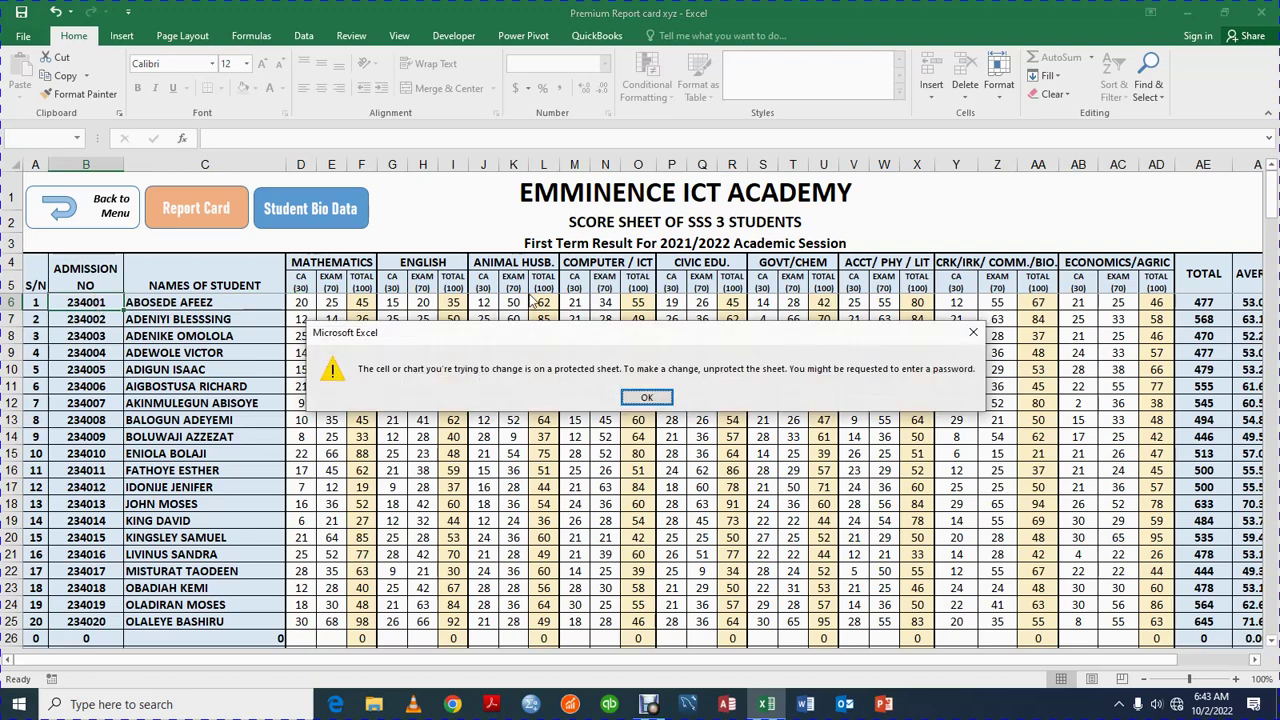
Dismiss the warning, try editing the first student's calculated MATHEMATICS total, and dismiss again
left_click(646, 397)
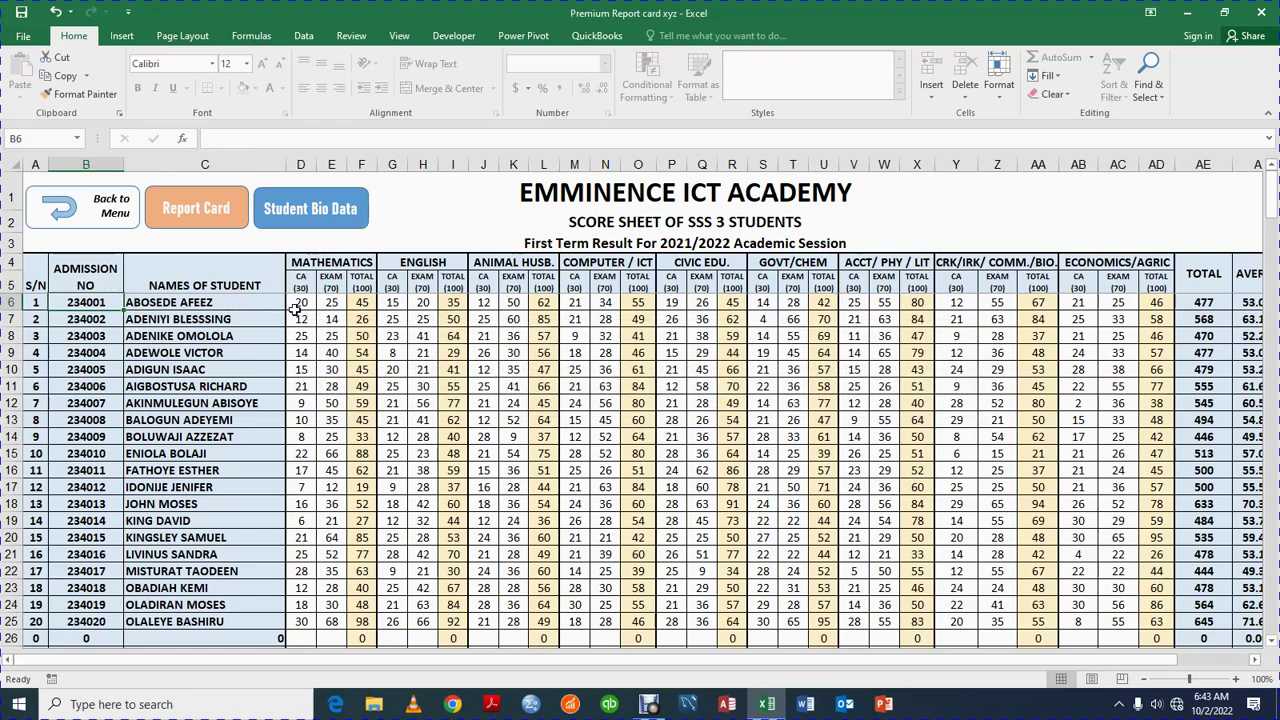
left_click(140, 302)
left_click(136, 320)
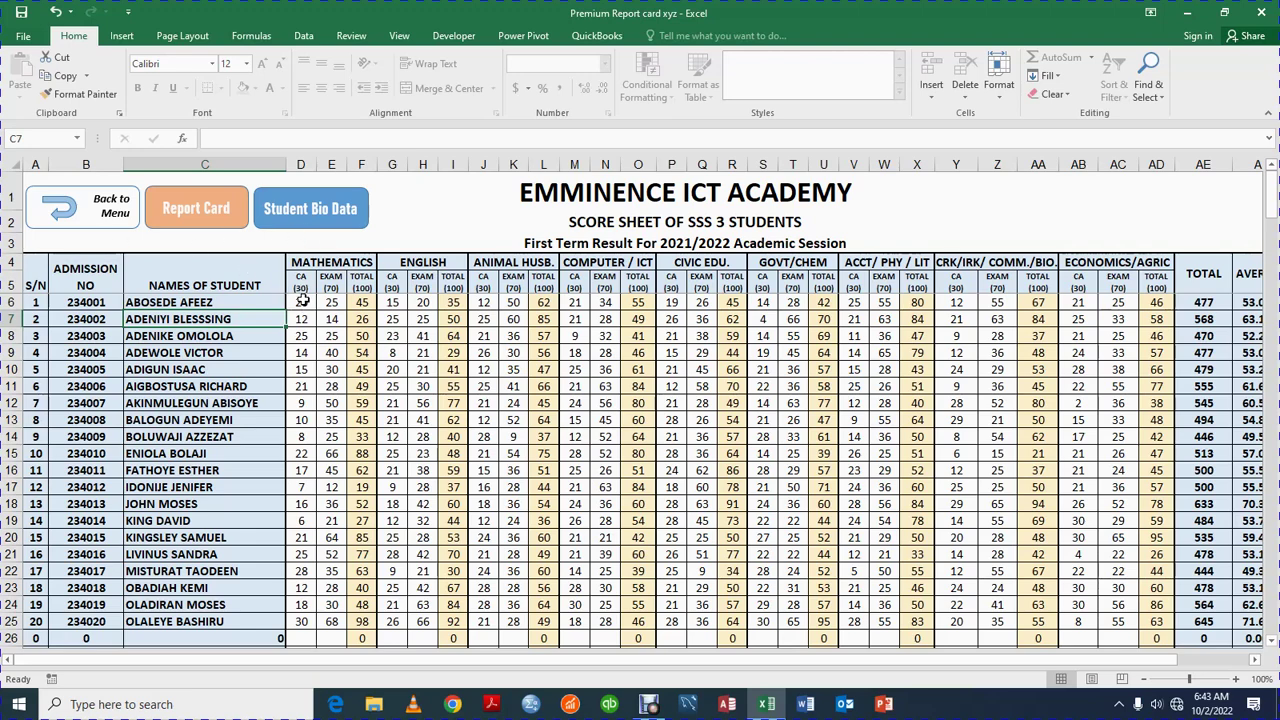
mouse_move(298, 302)
left_mouse_down()
mouse_move(342, 316)
mouse_move(314, 305)
left_mouse_up()
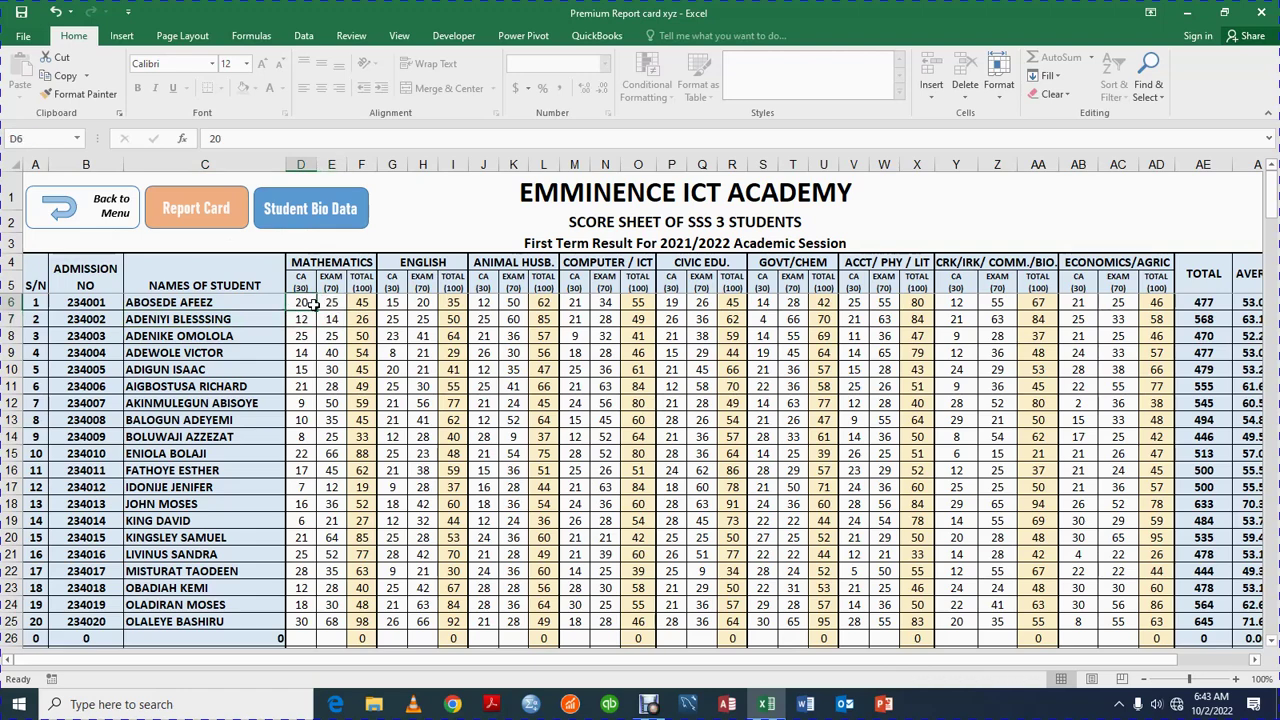
left_click(333, 303)
left_click(361, 302)
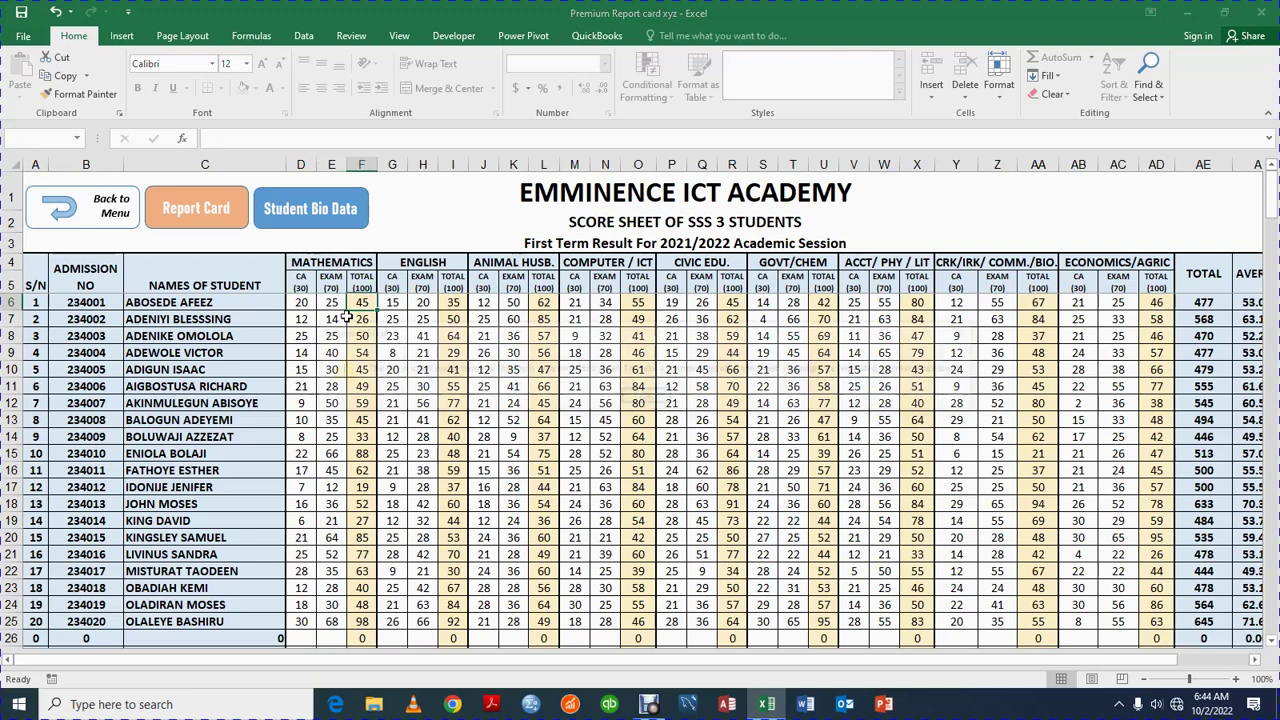
double_click(345, 317)
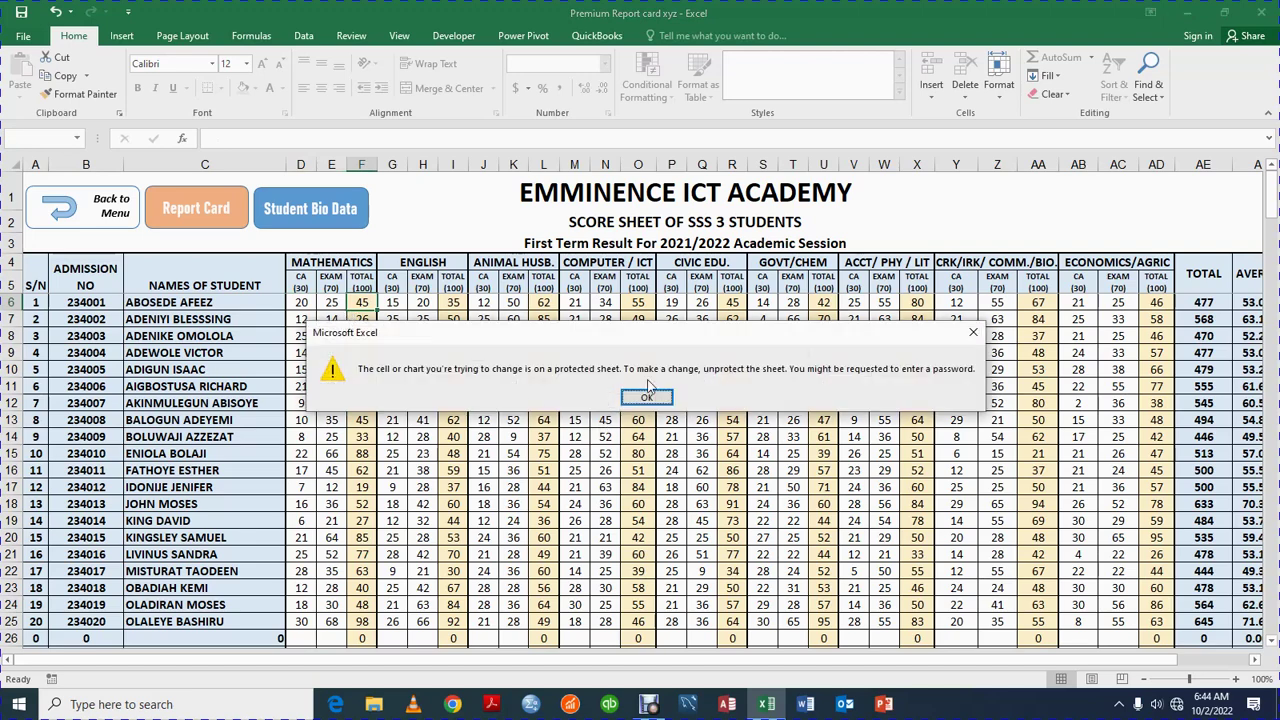
left_click(646, 398)
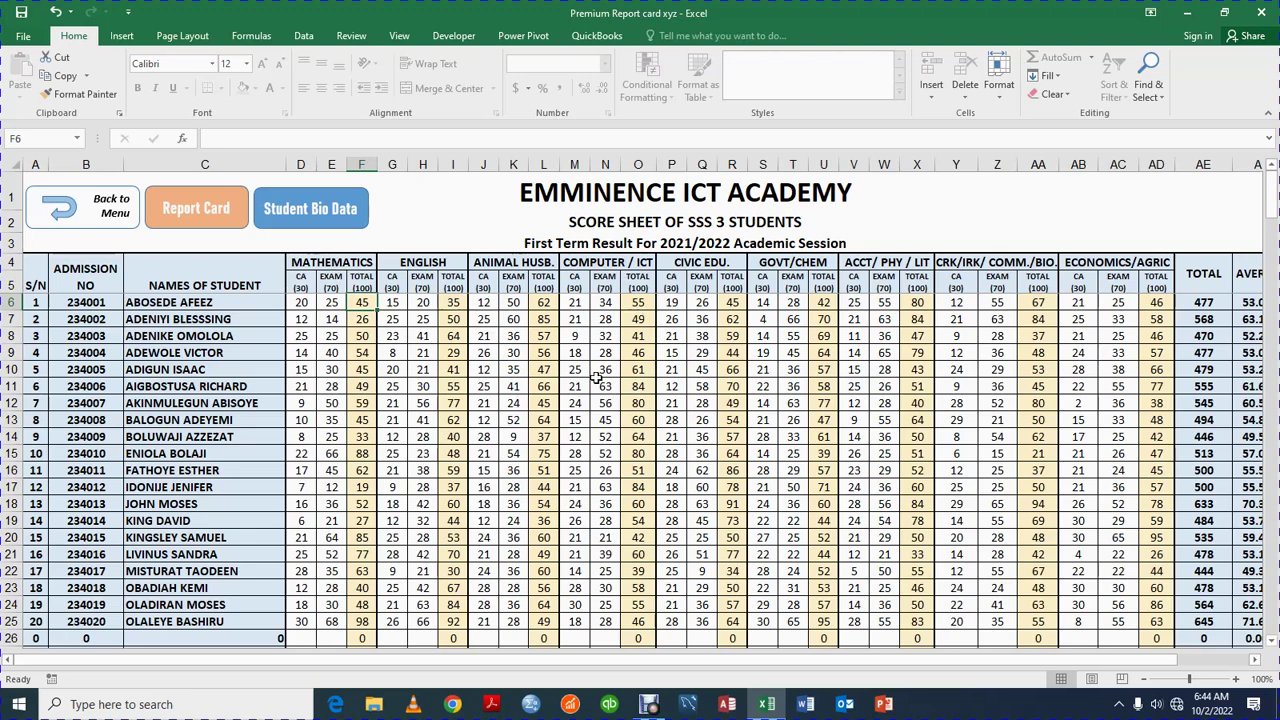
Go back to the main menu, through the Score Sheet, to the Report Card sheet
left_click(72, 216)
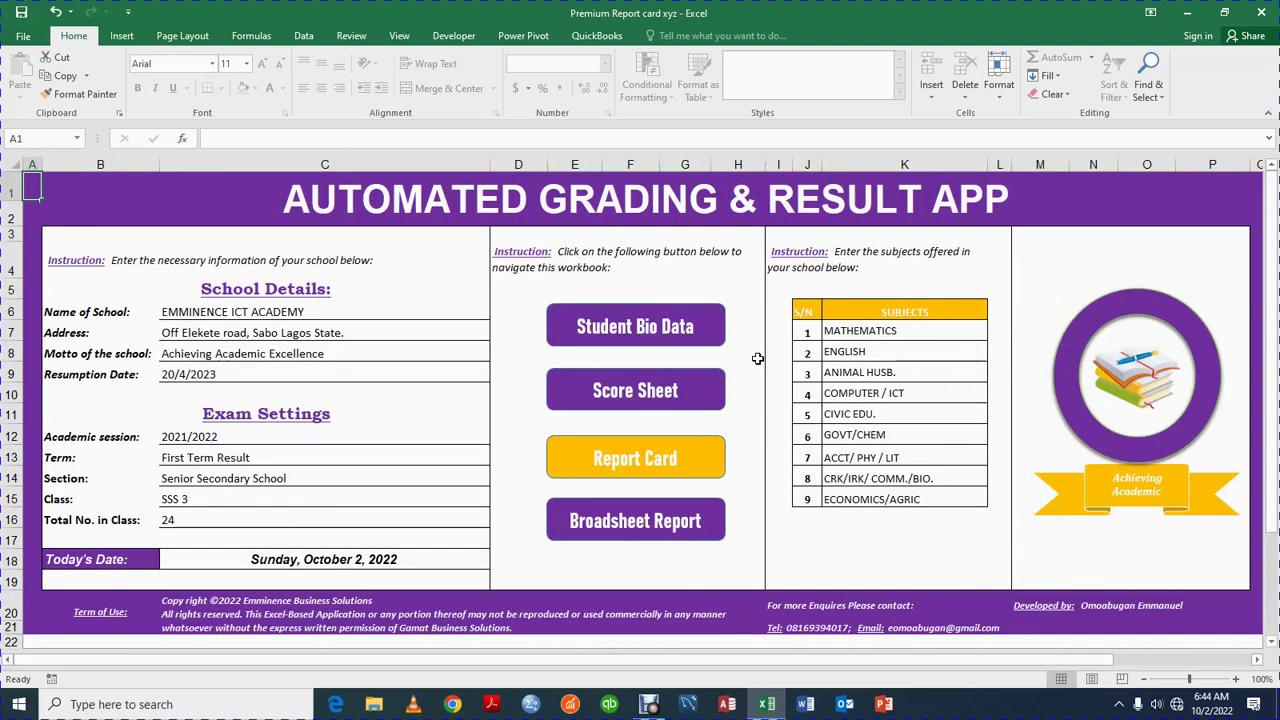
left_click(650, 392)
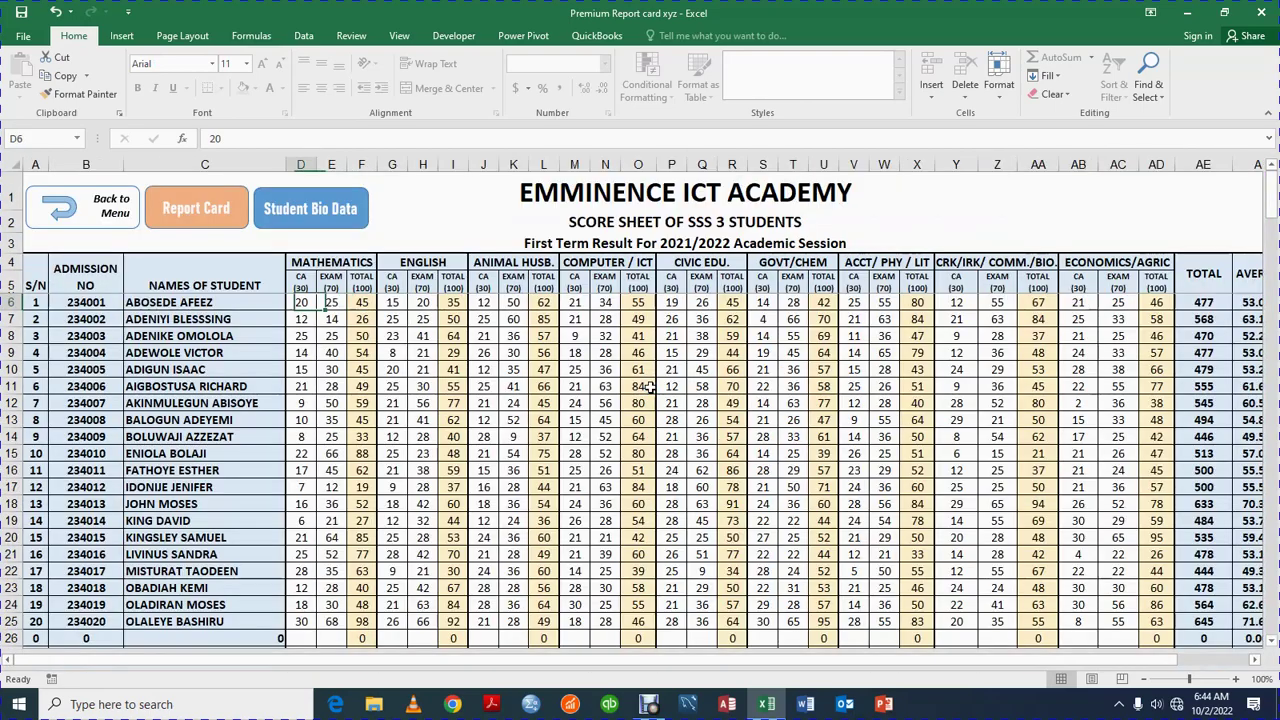
mouse_move(1145, 656)
left_mouse_down()
mouse_move(1236, 665)
mouse_move(1140, 658)
left_mouse_up()
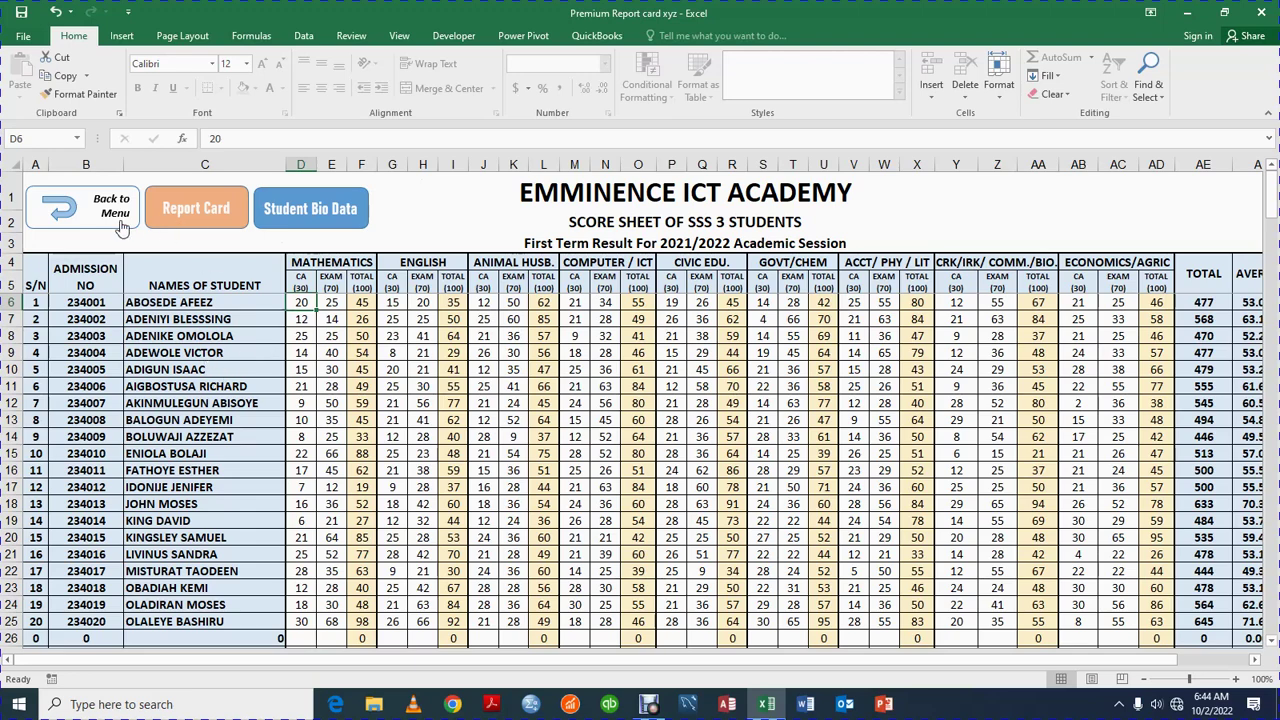
left_click(192, 208)
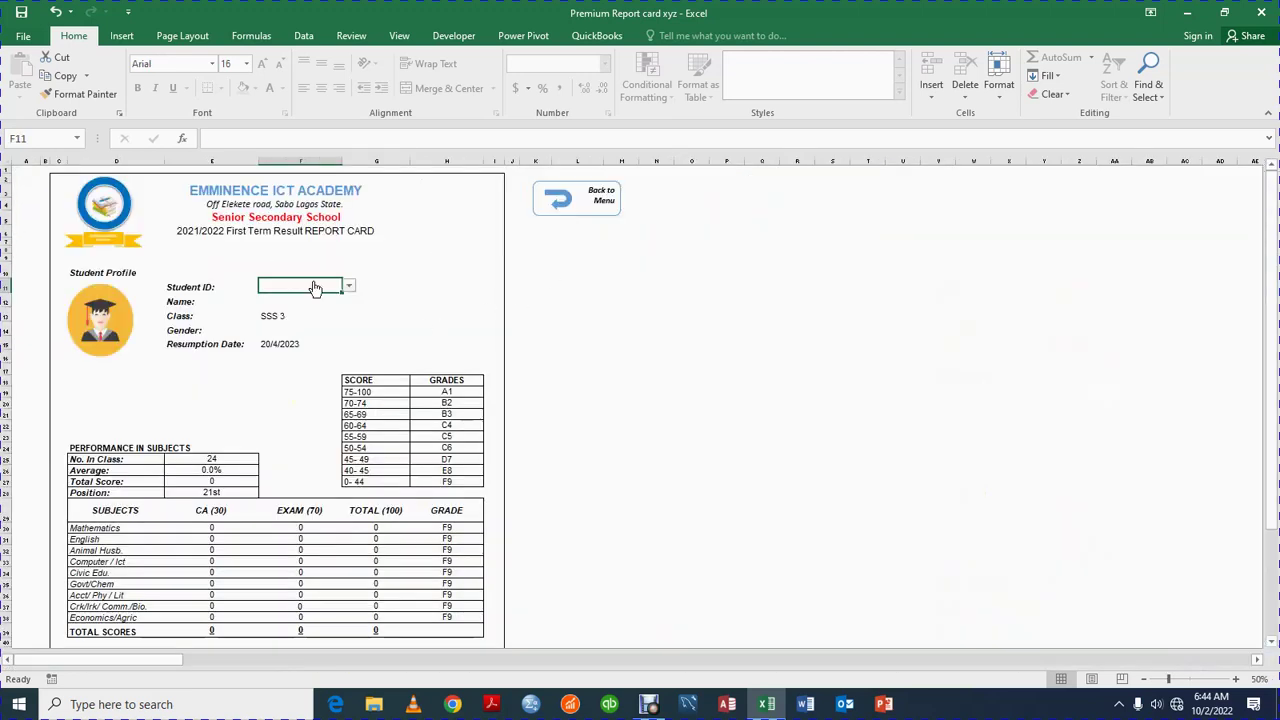
Load the first student's report card, clear the Student ID, then reload the first student
left_click(350, 288)
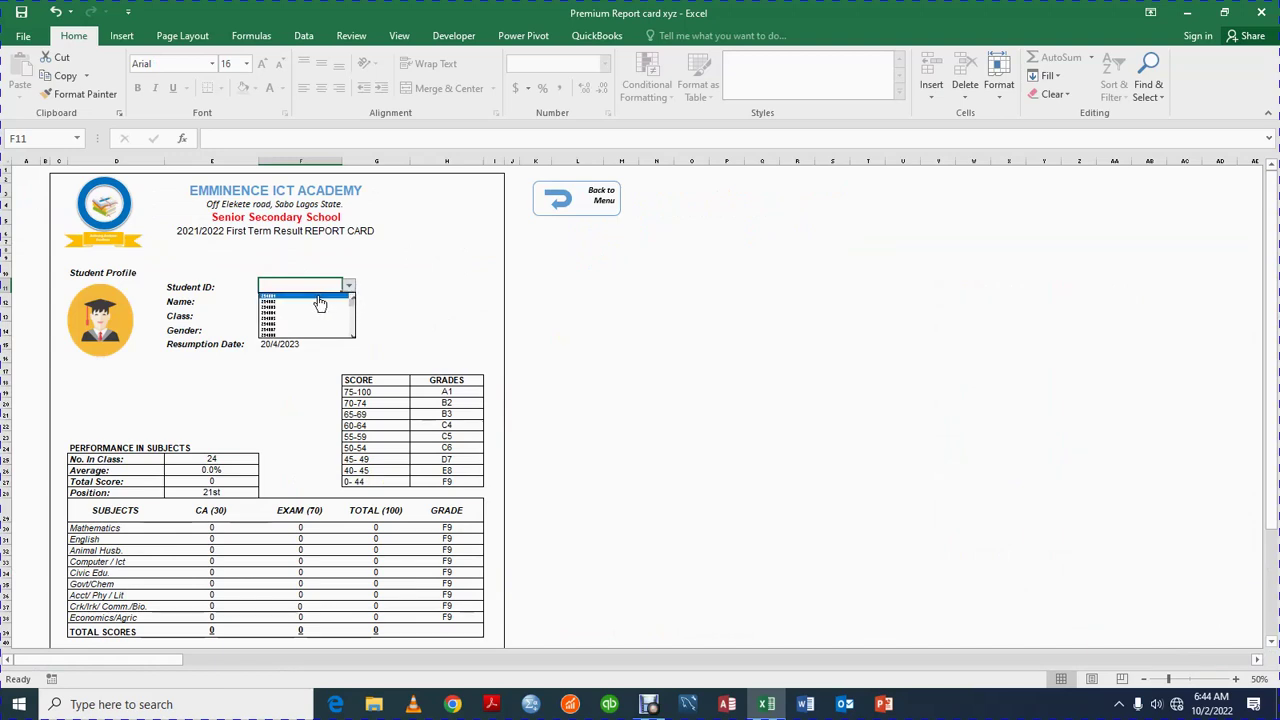
left_click(316, 298)
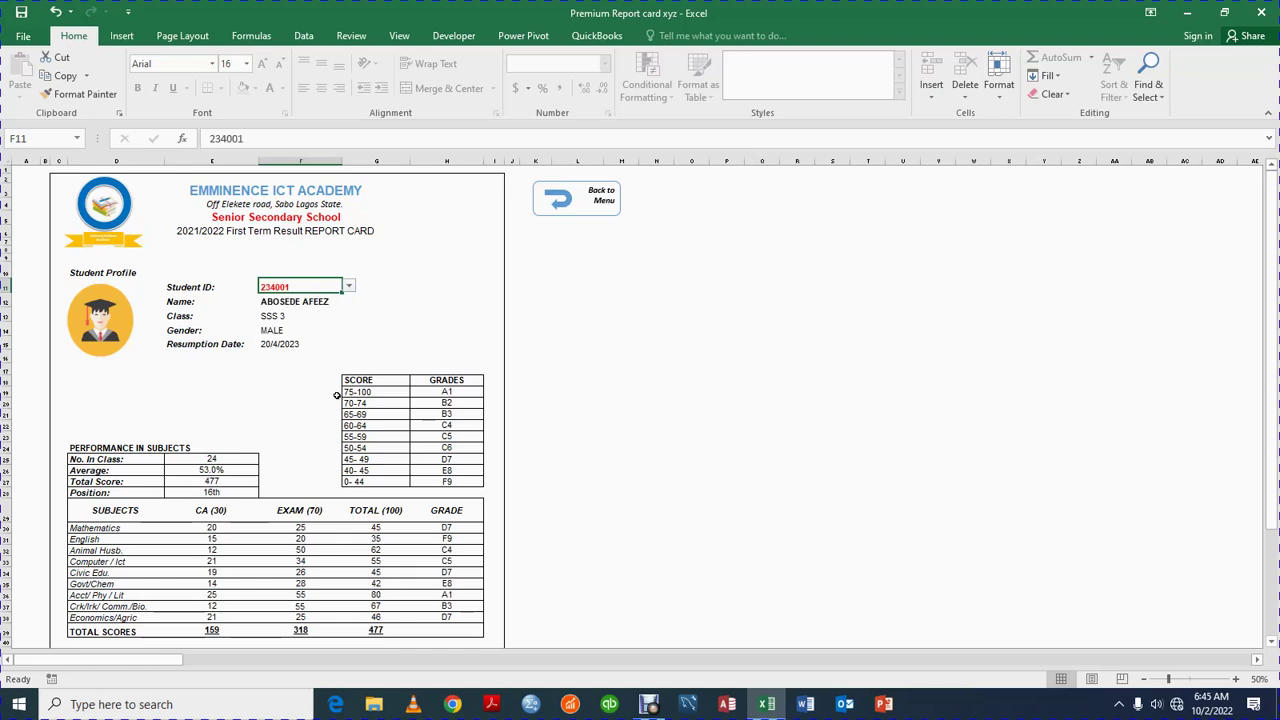
key("BackSpace")
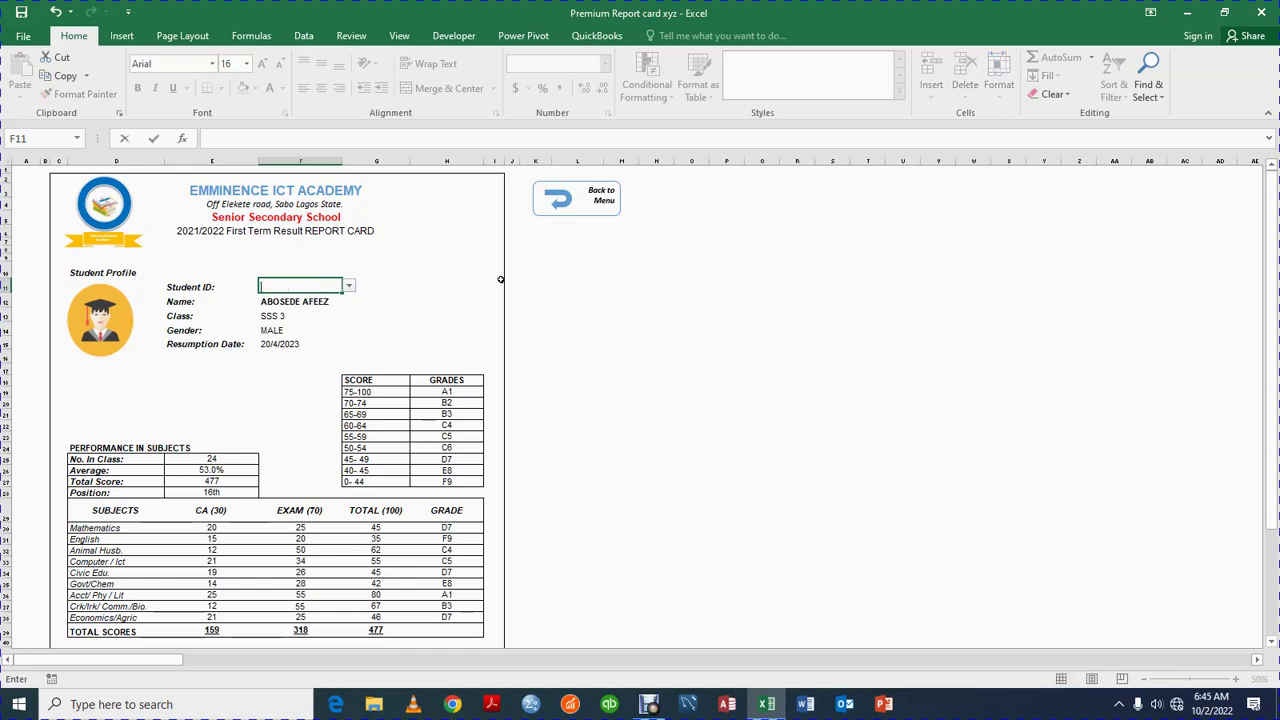
left_click(498, 283)
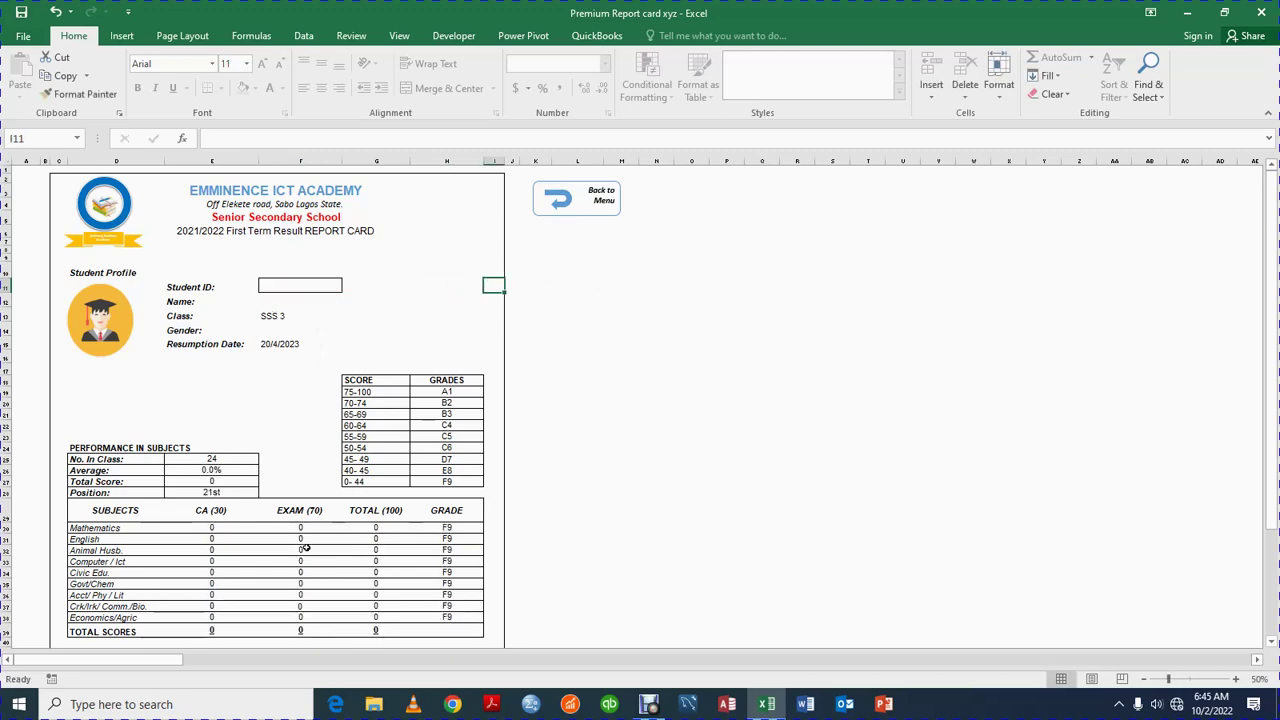
scroll(306, 548, "down", 1)
scroll(306, 548, "up", 1)
left_click(333, 288)
left_click(349, 289)
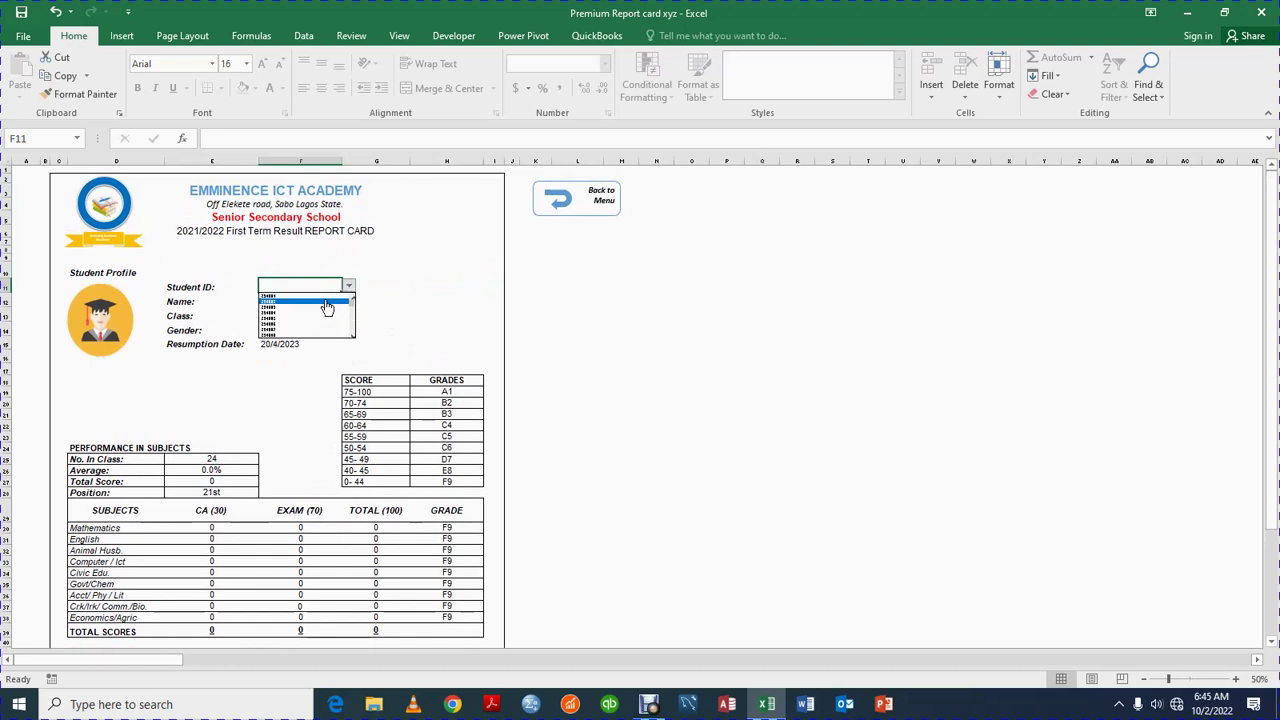
left_click(326, 302)
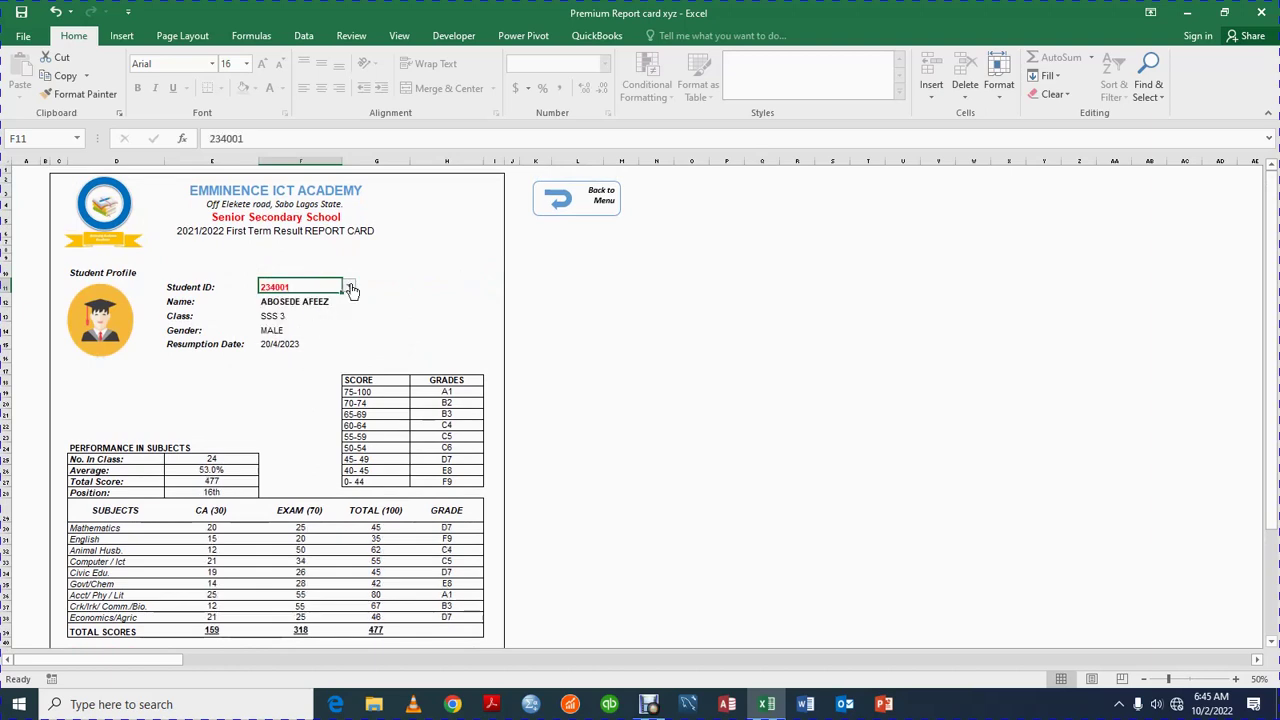
Cycle the report card through the third, eighth, tenth and fifteenth students
left_click(351, 289)
left_click(337, 308)
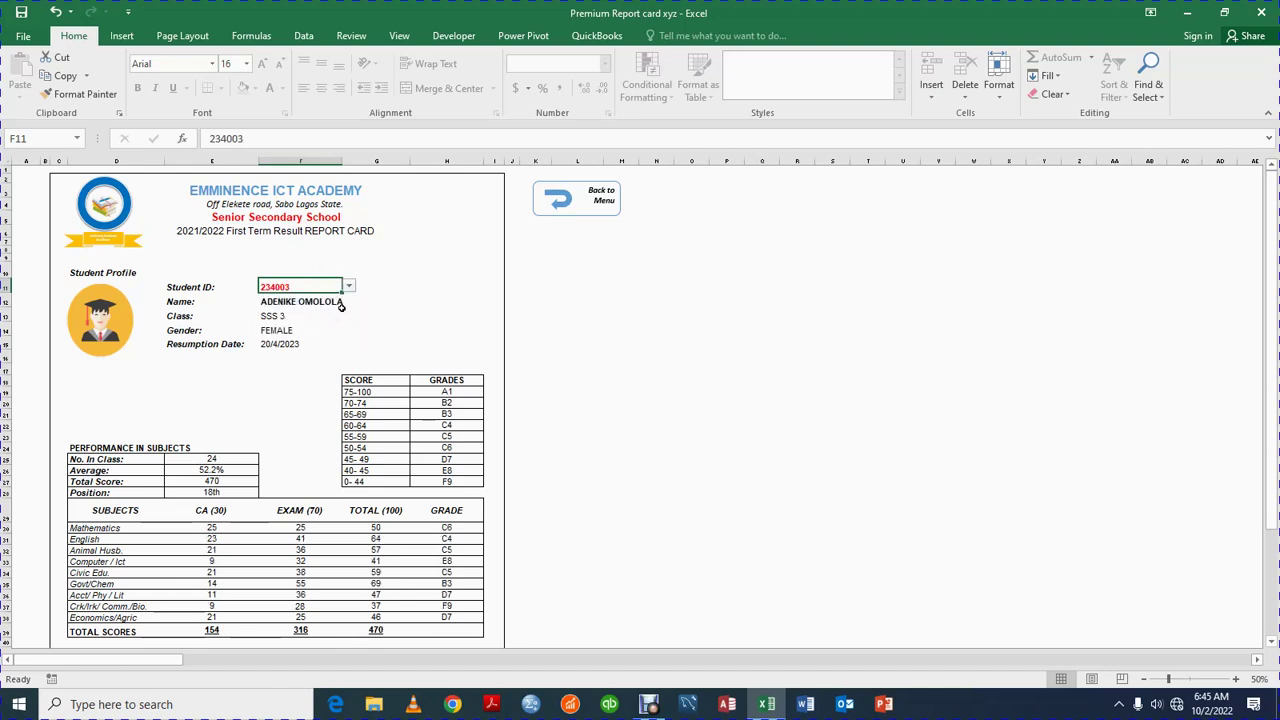
left_click(351, 289)
left_click(337, 331)
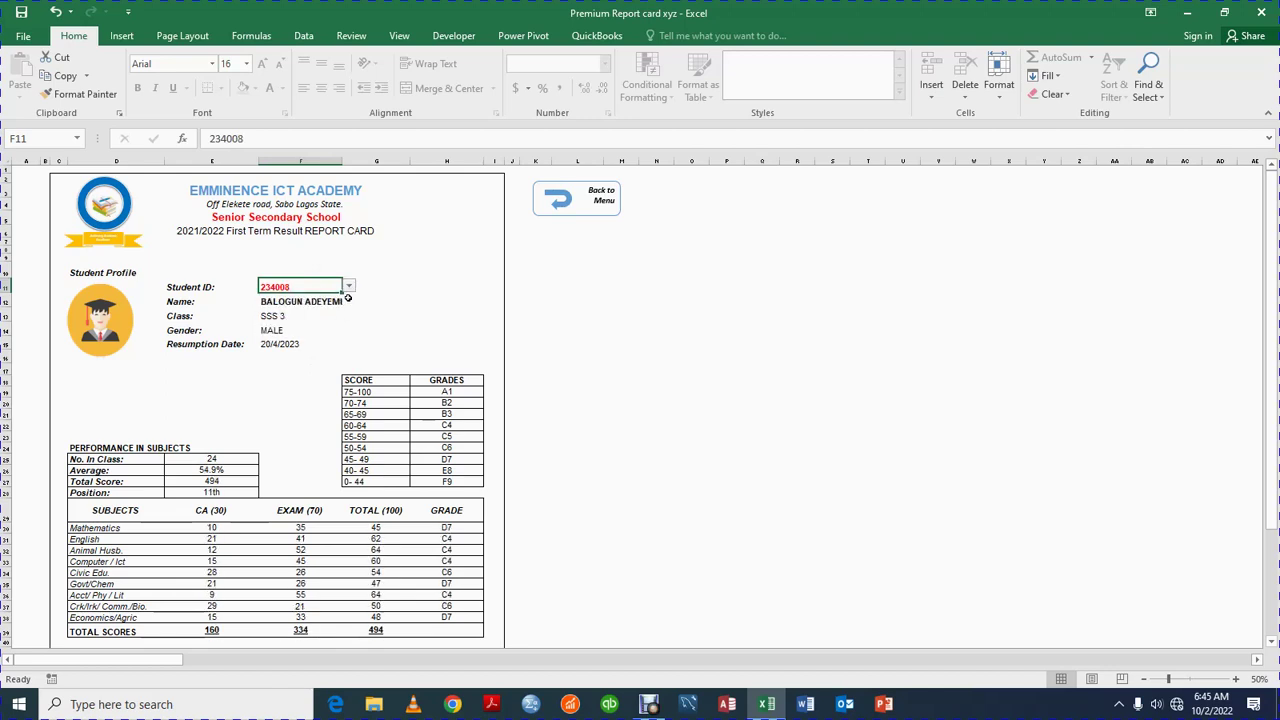
left_click(351, 289)
left_click(330, 307)
left_click(351, 289)
left_click(314, 327)
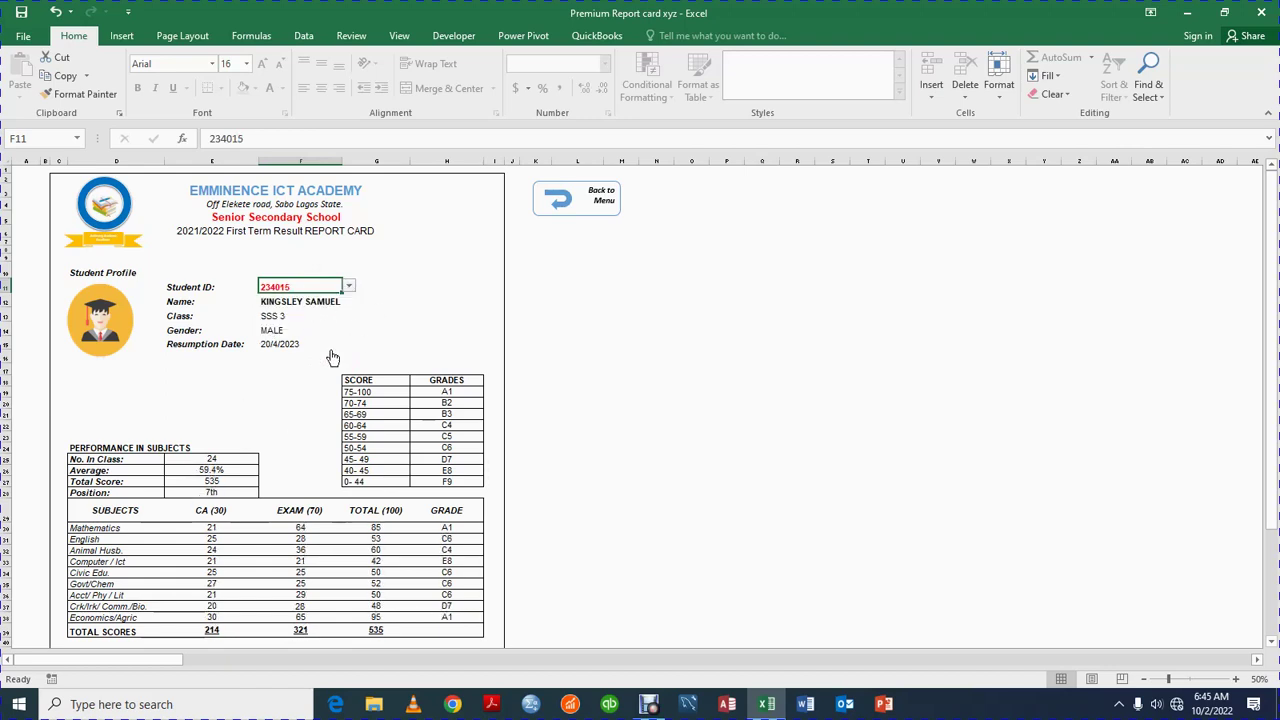
Show the last listed student, switch back to the earlier student, and return to the main menu
left_click(348, 289)
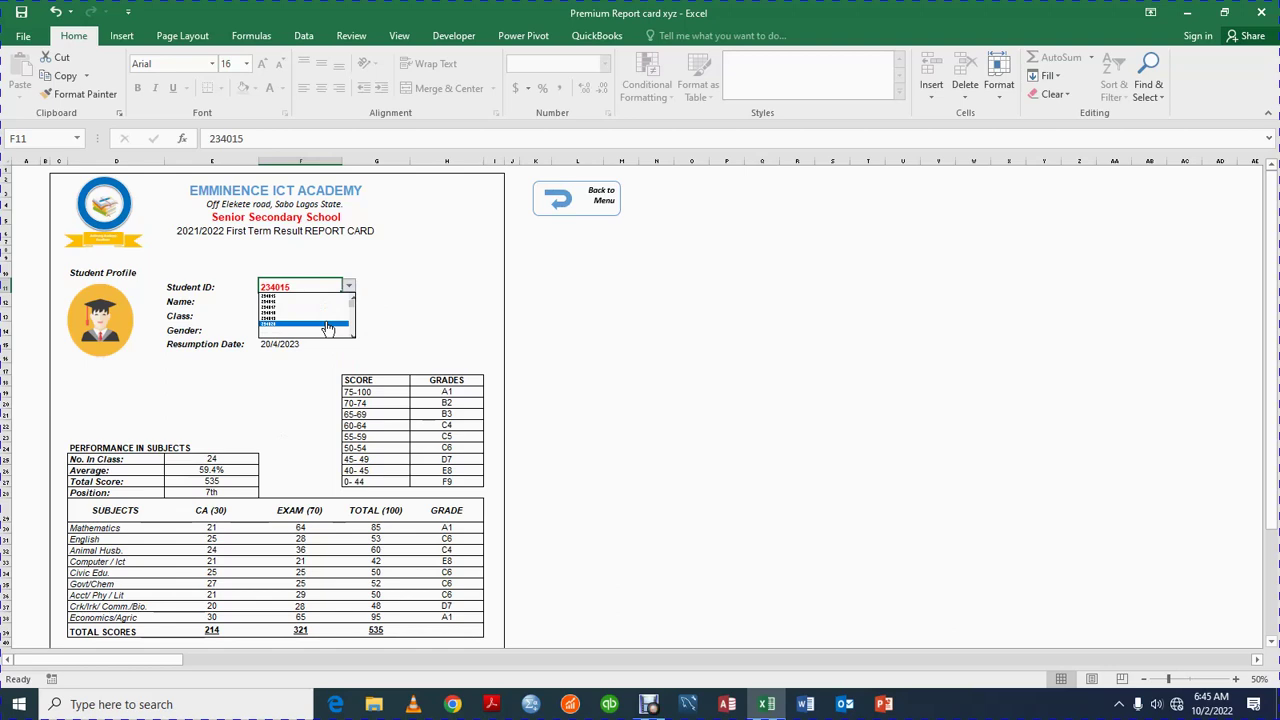
left_click(327, 330)
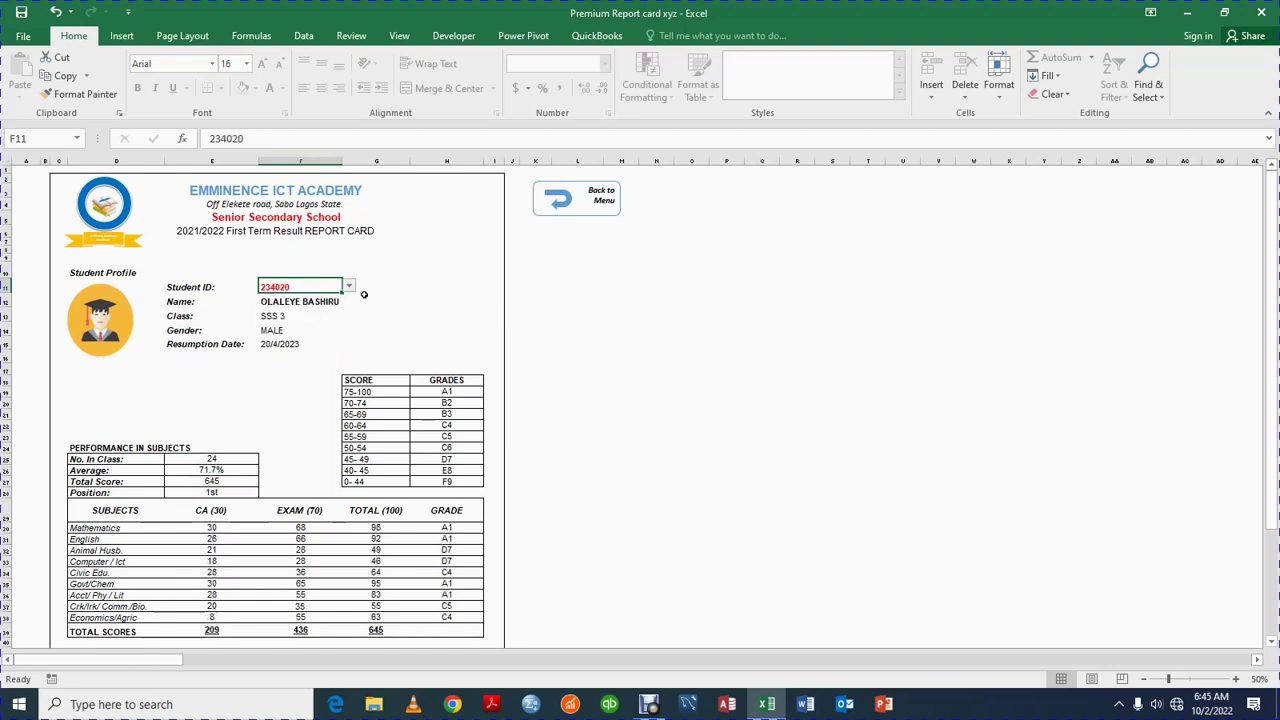
left_click(348, 288)
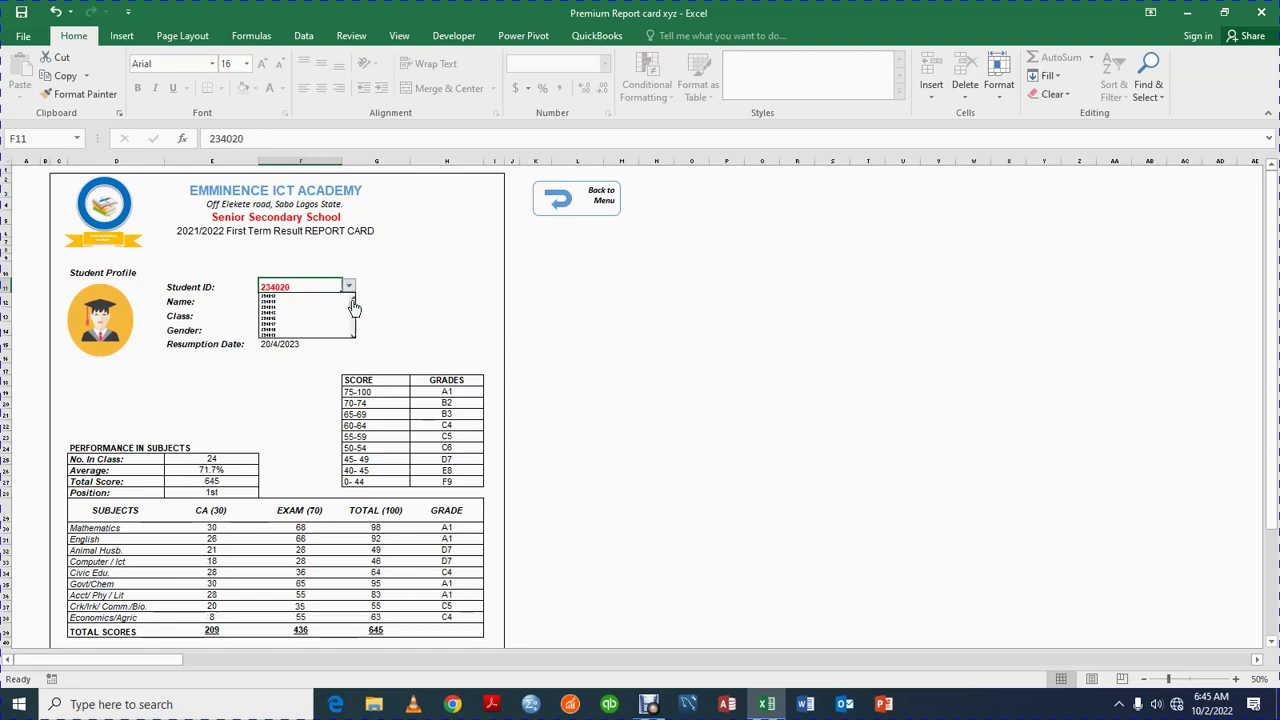
left_click(320, 312)
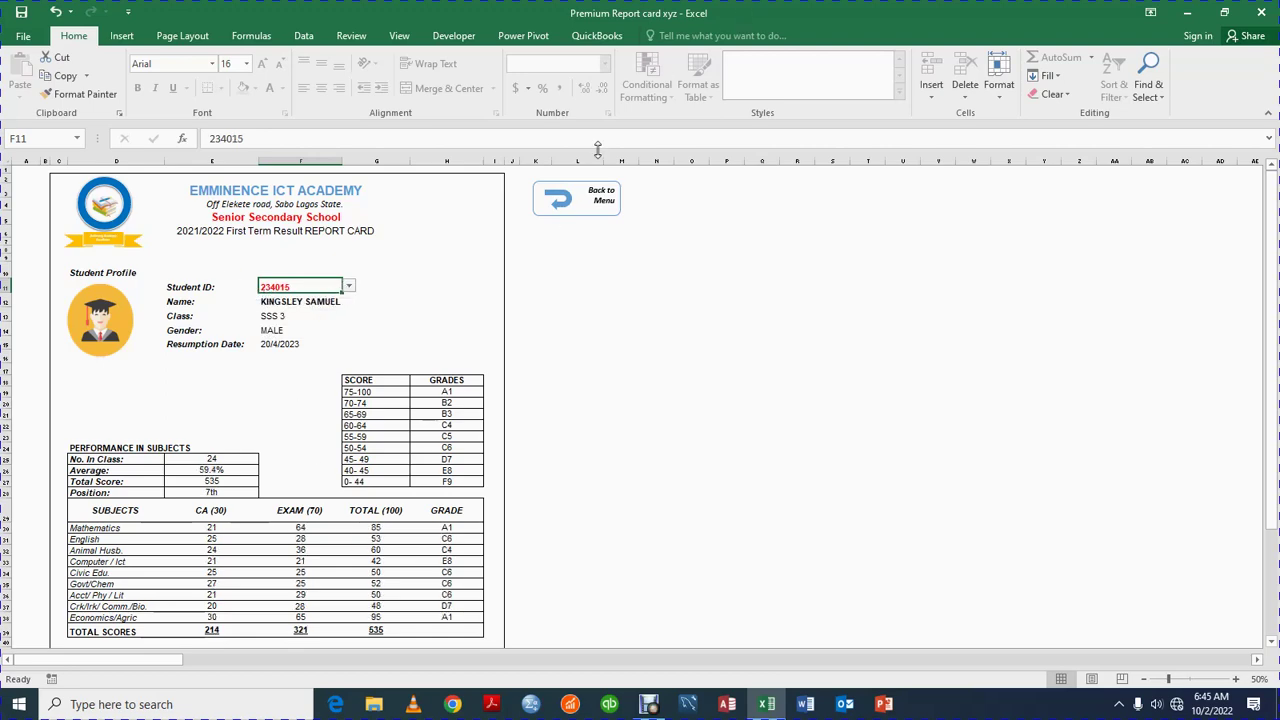
left_click(584, 195)
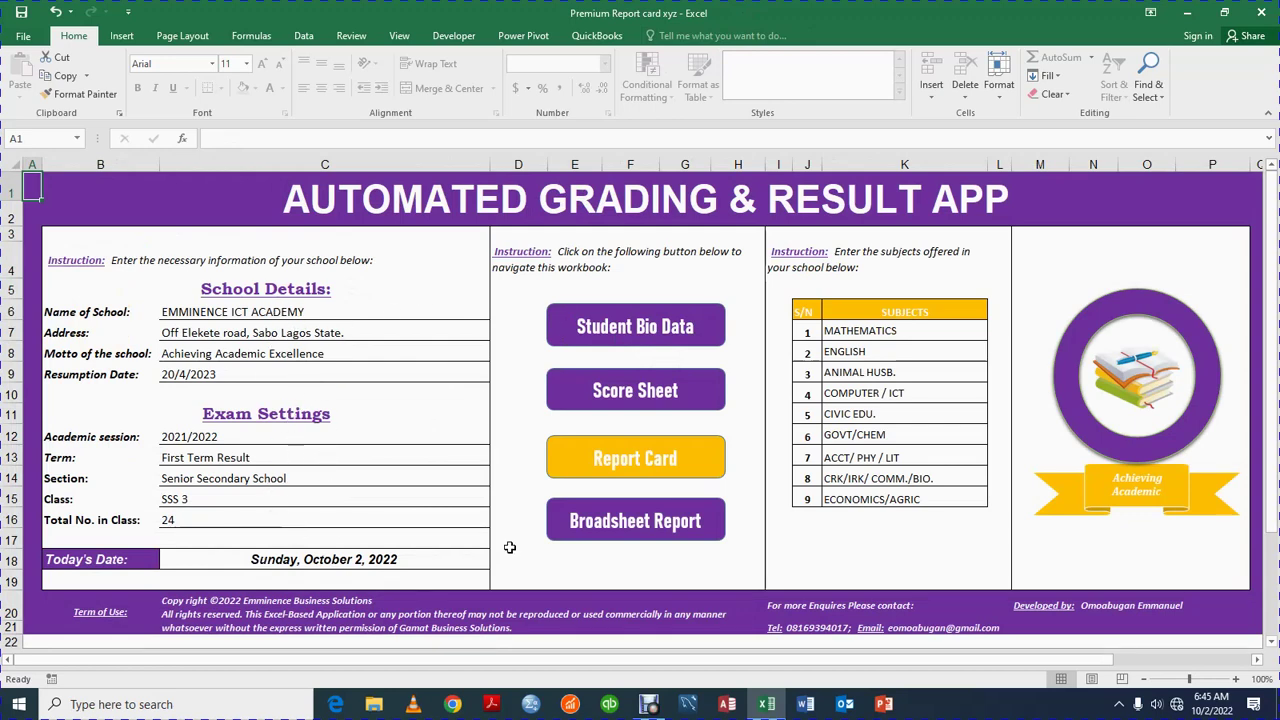
left_click(644, 335)
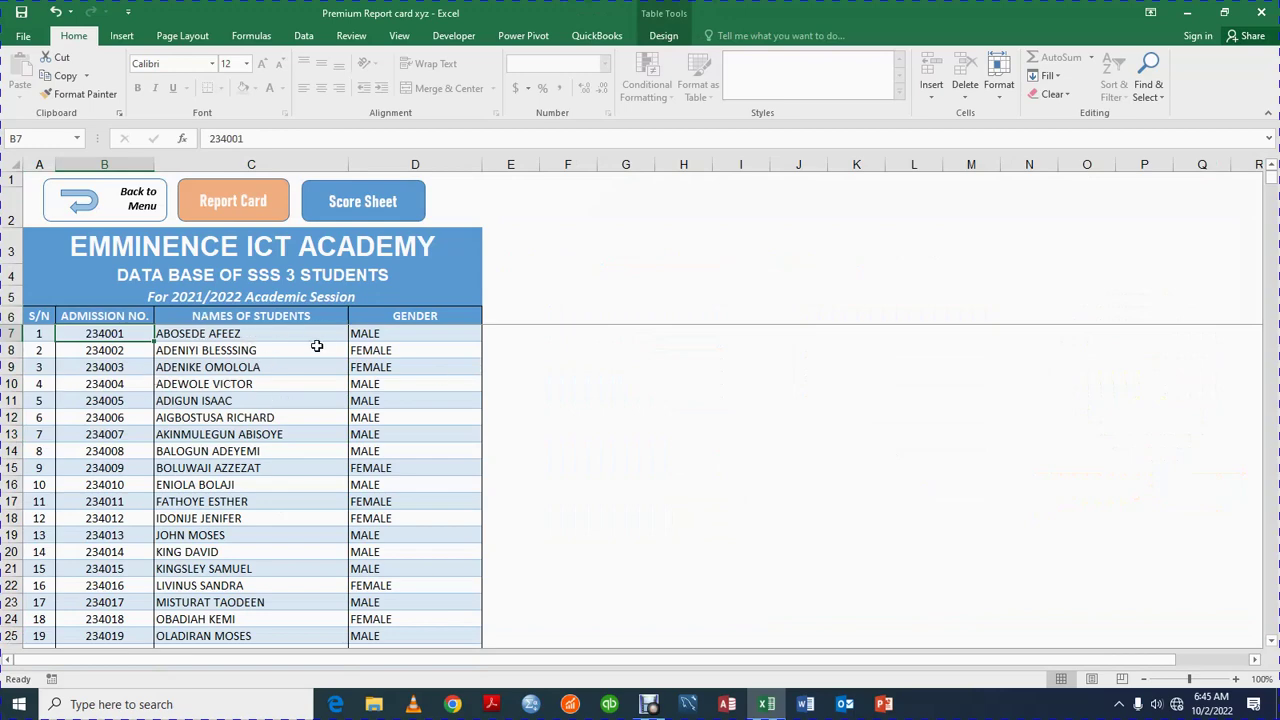
left_click(366, 203)
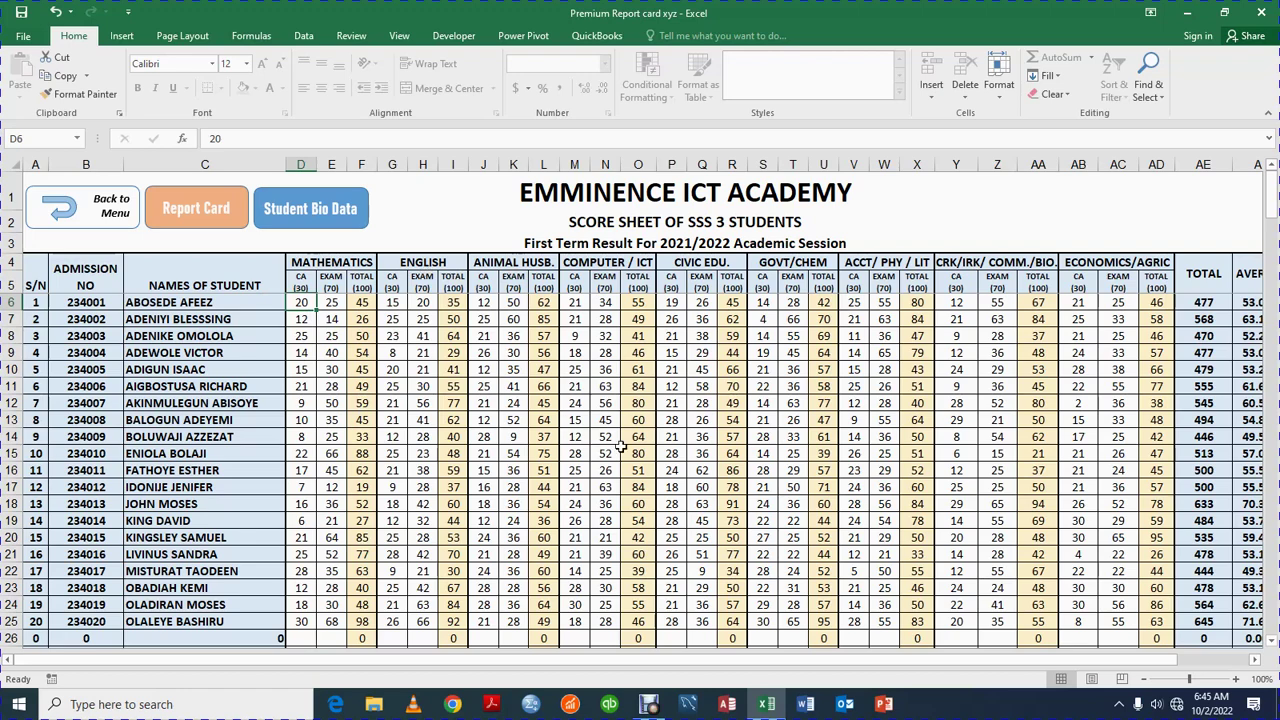
left_click(175, 217)
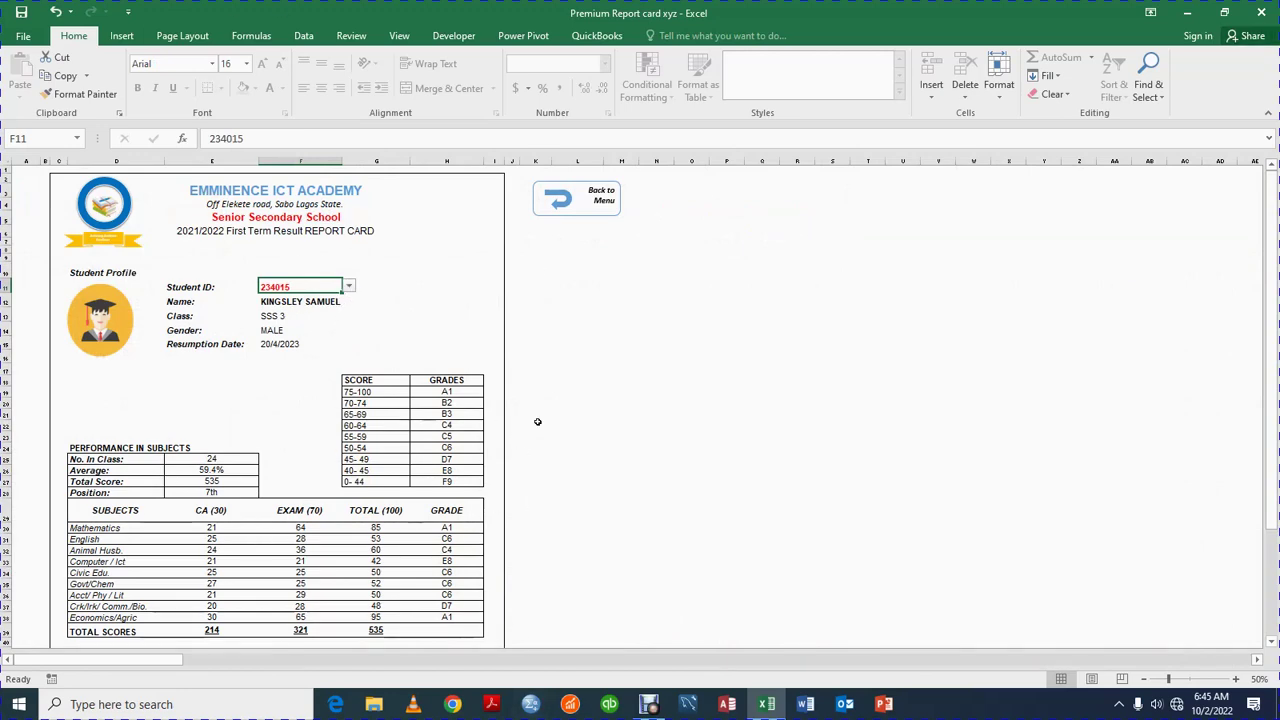
left_click(573, 207)
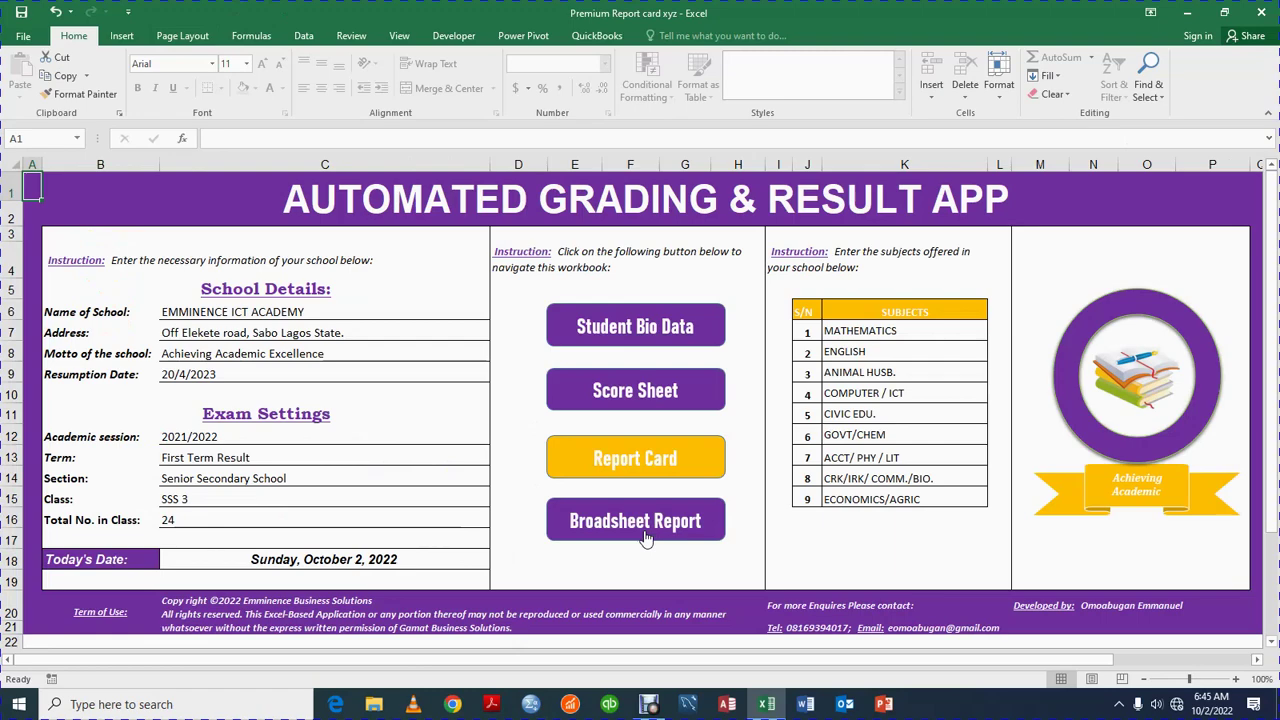
left_click(645, 538)
mouse_move(916, 660)
left_mouse_down()
mouse_move(1057, 662)
mouse_move(916, 661)
left_mouse_up()
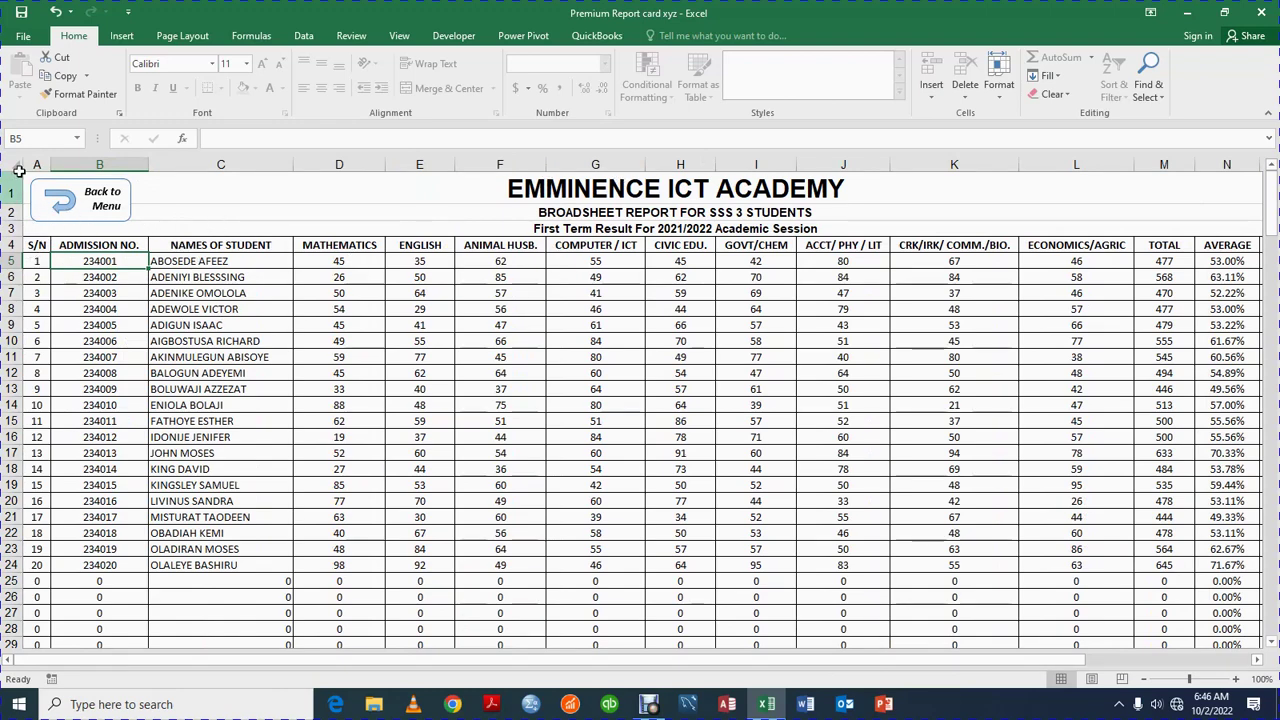
left_click_drag(29, 175, 778, 608)
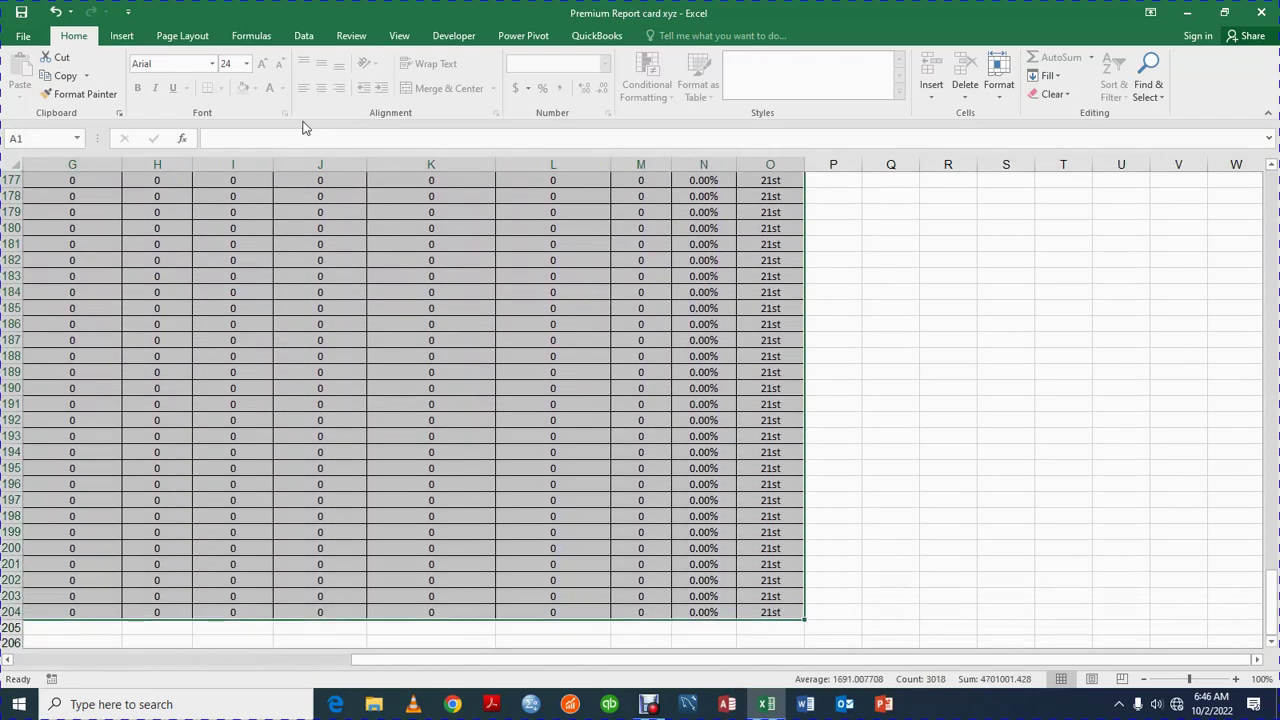
left_click(23, 37)
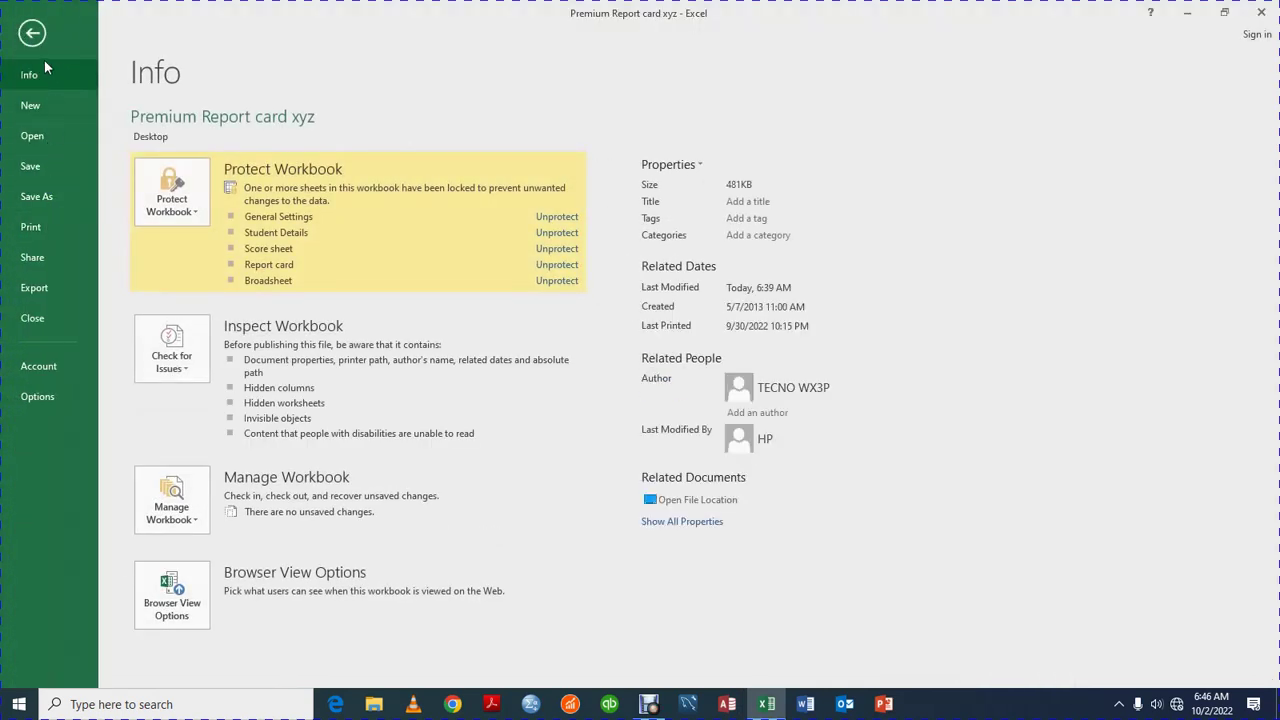
left_click(33, 36)
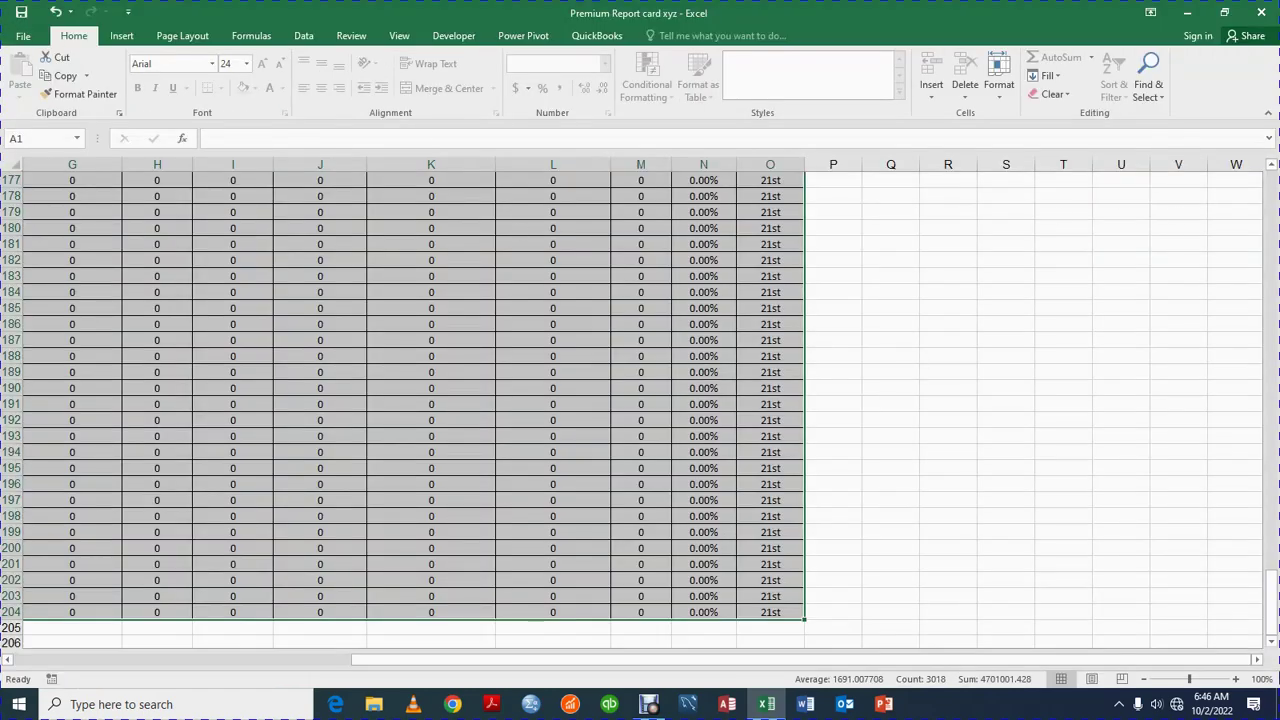
left_click_drag(1272, 618, 1272, 195)
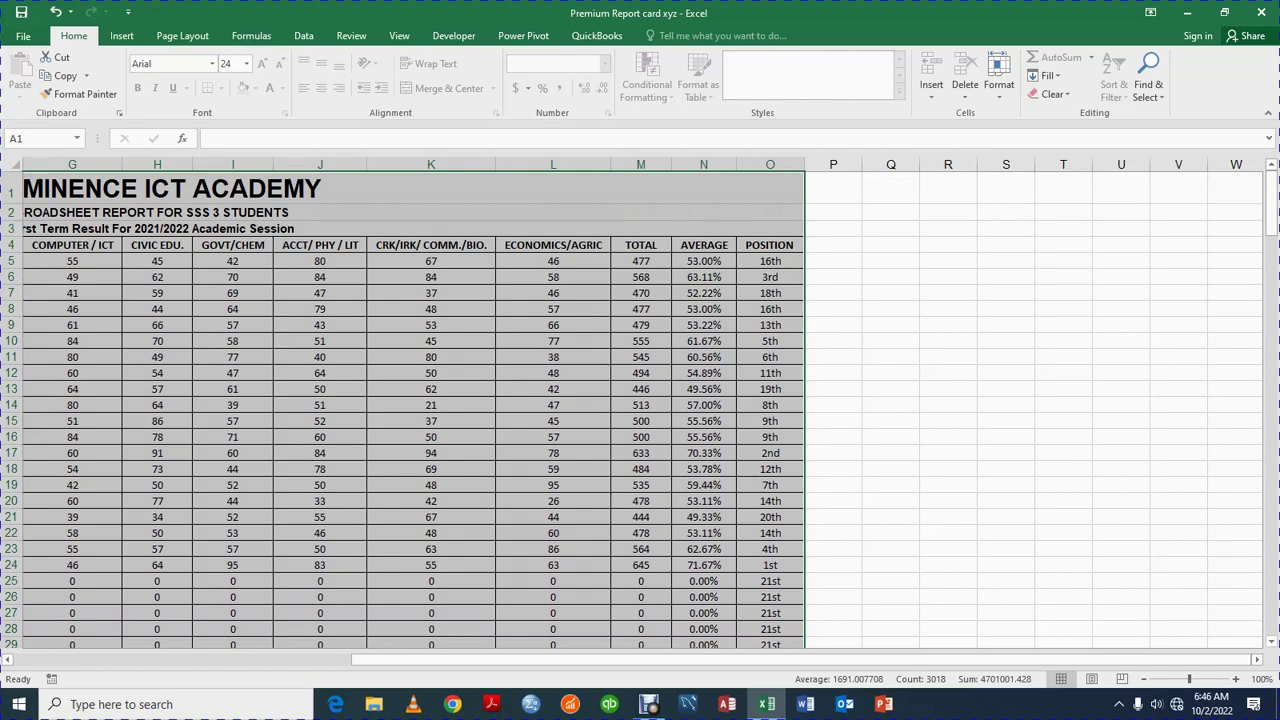
left_click_drag(621, 664, 281, 664)
left_click(375, 192)
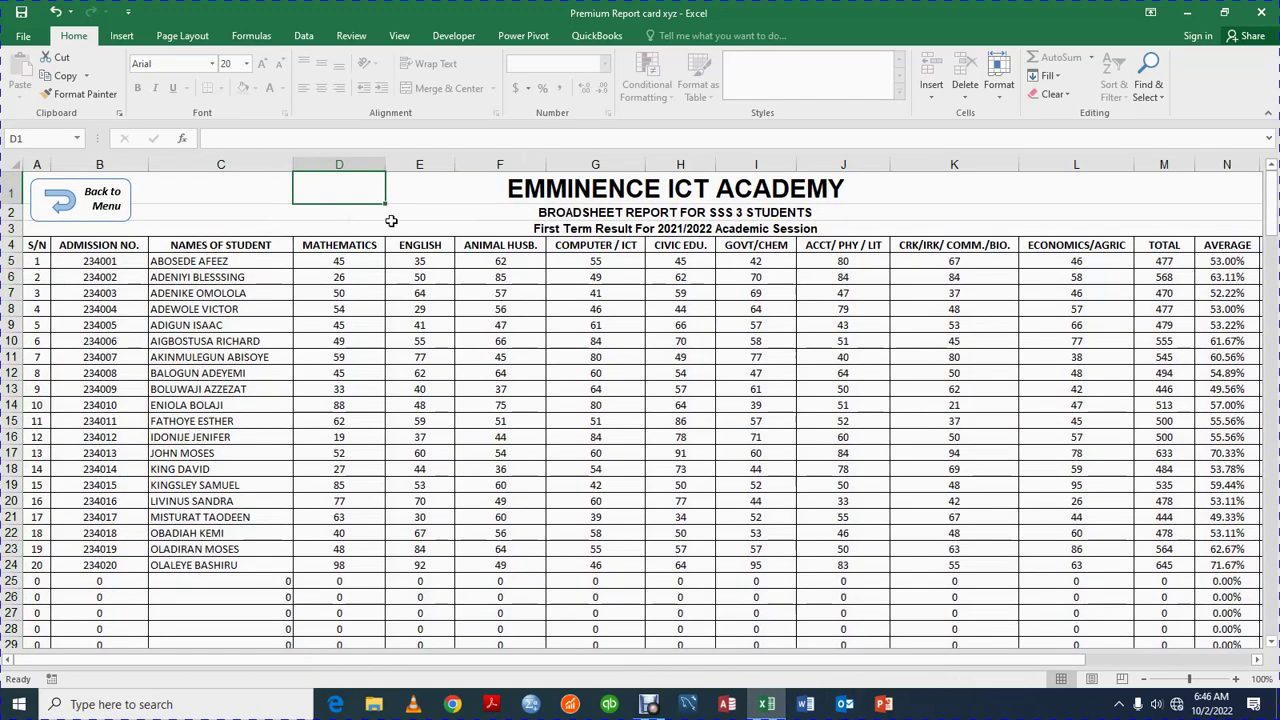
left_click(80, 198)
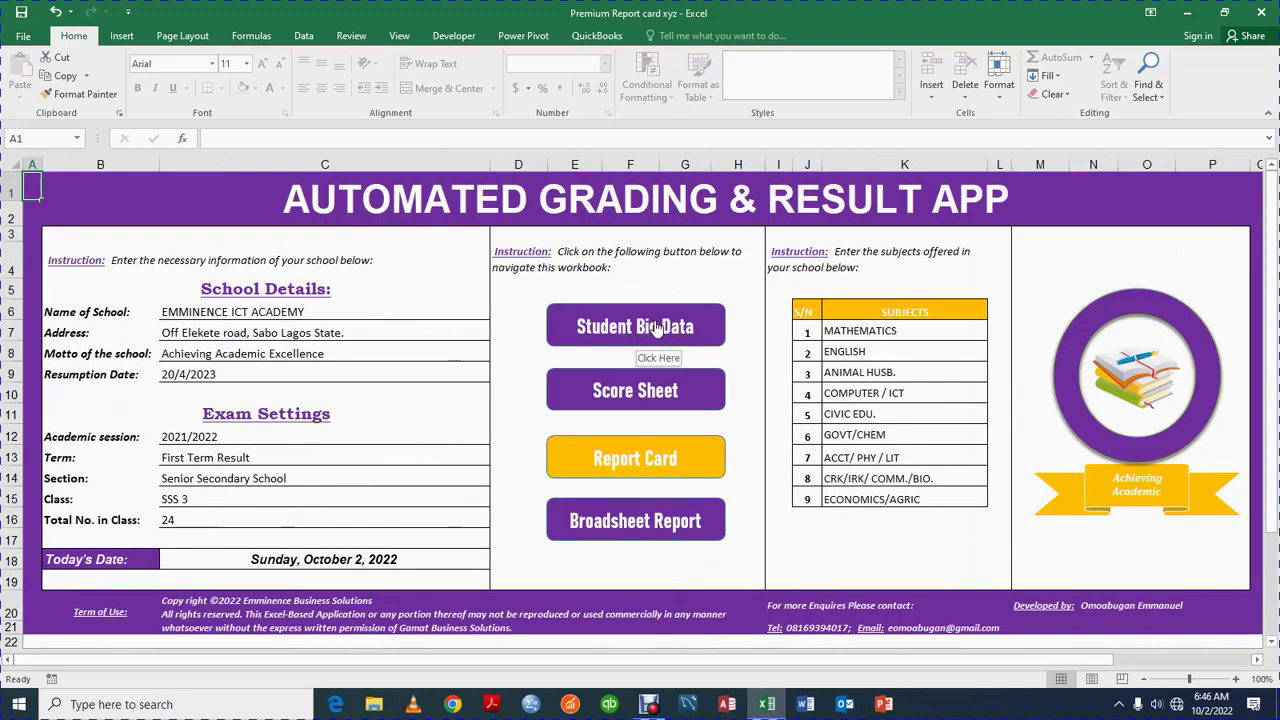
left_click(606, 390)
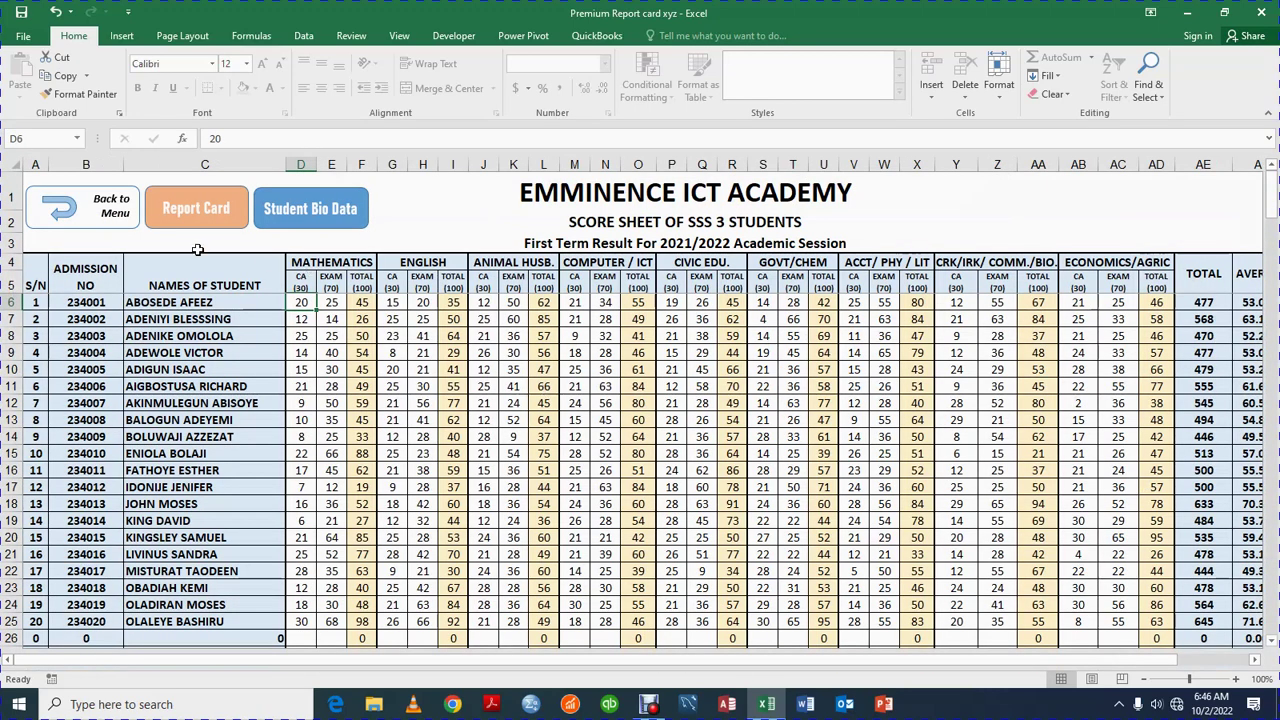
left_click(118, 216)
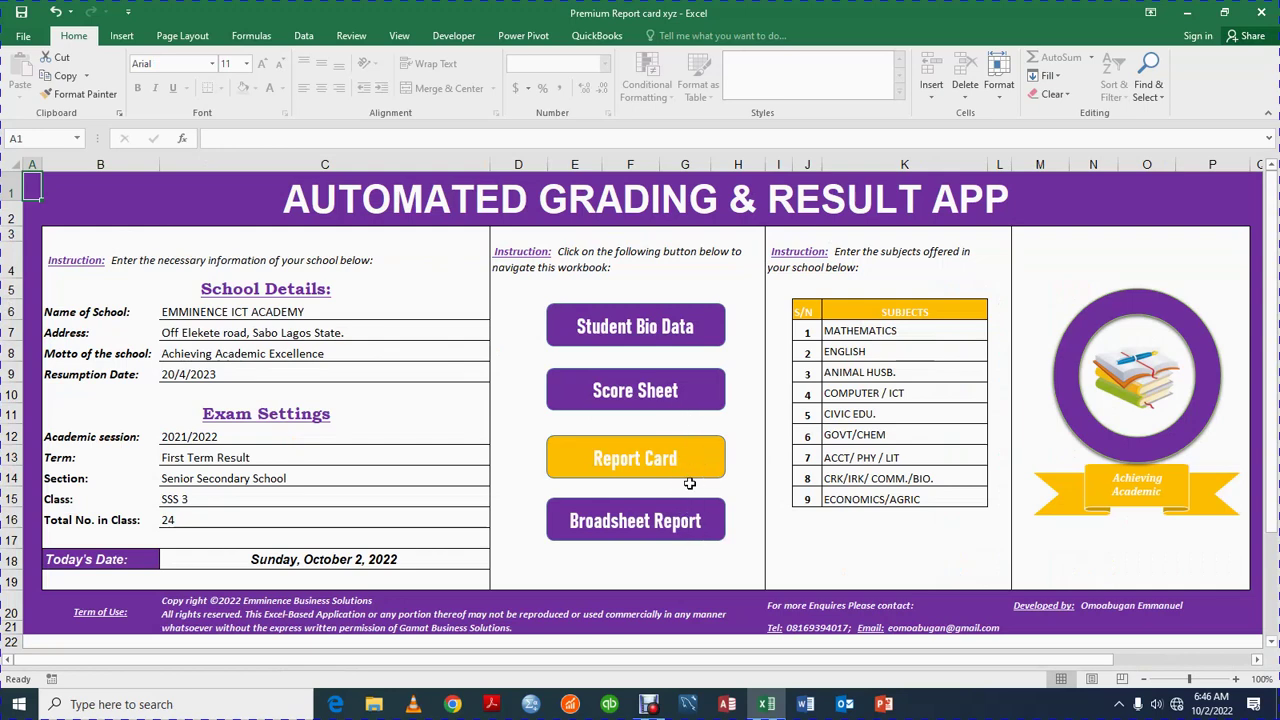
left_click(696, 462)
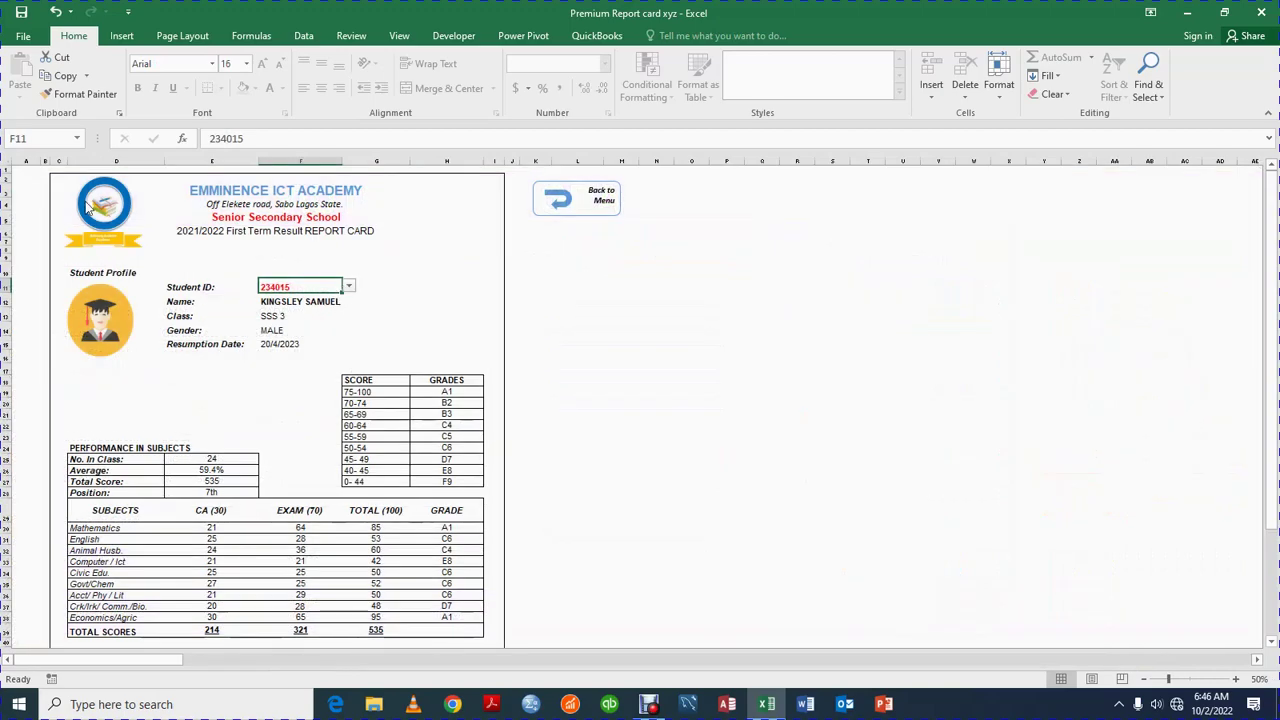
left_click(604, 212)
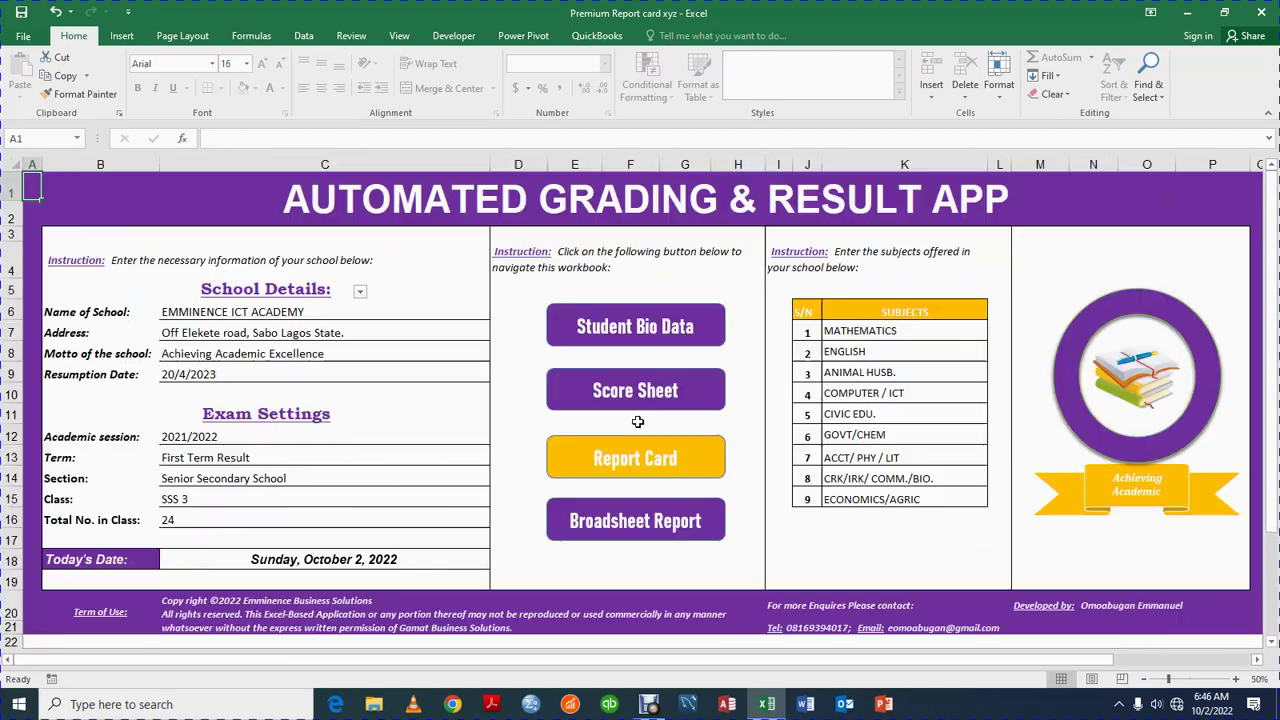
left_click(699, 535)
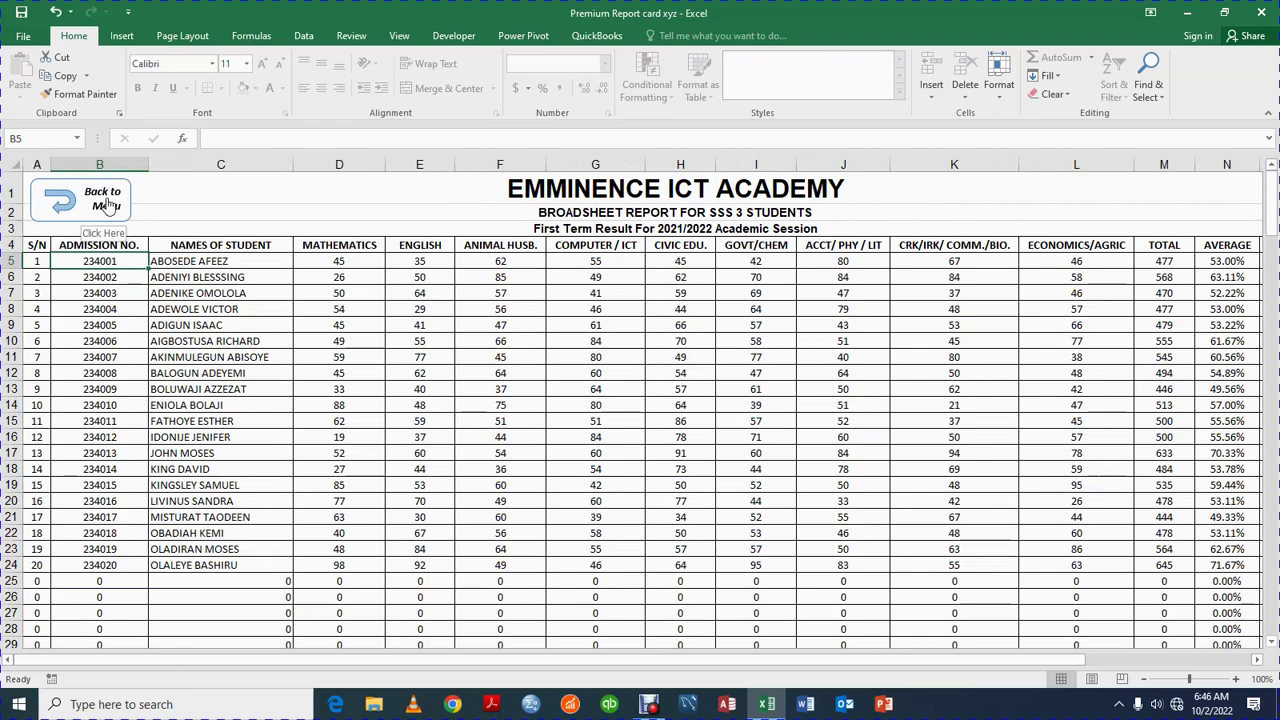
left_click(106, 205)
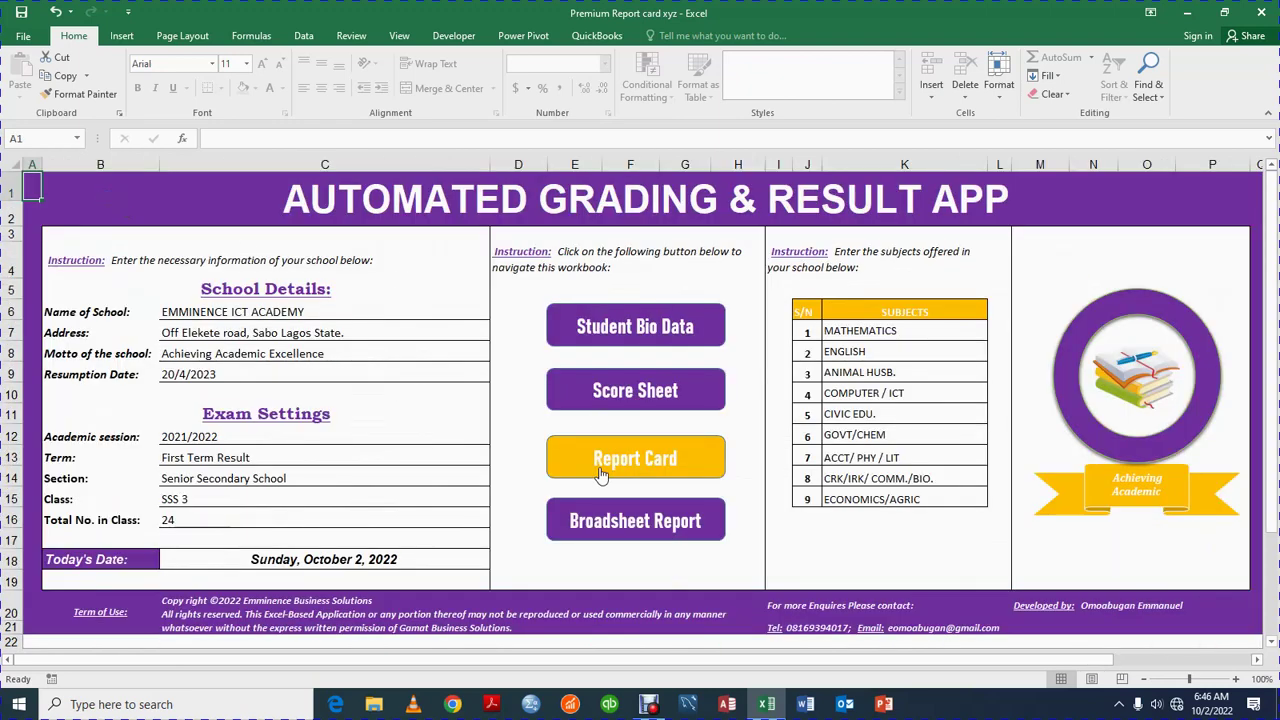
left_click(166, 612)
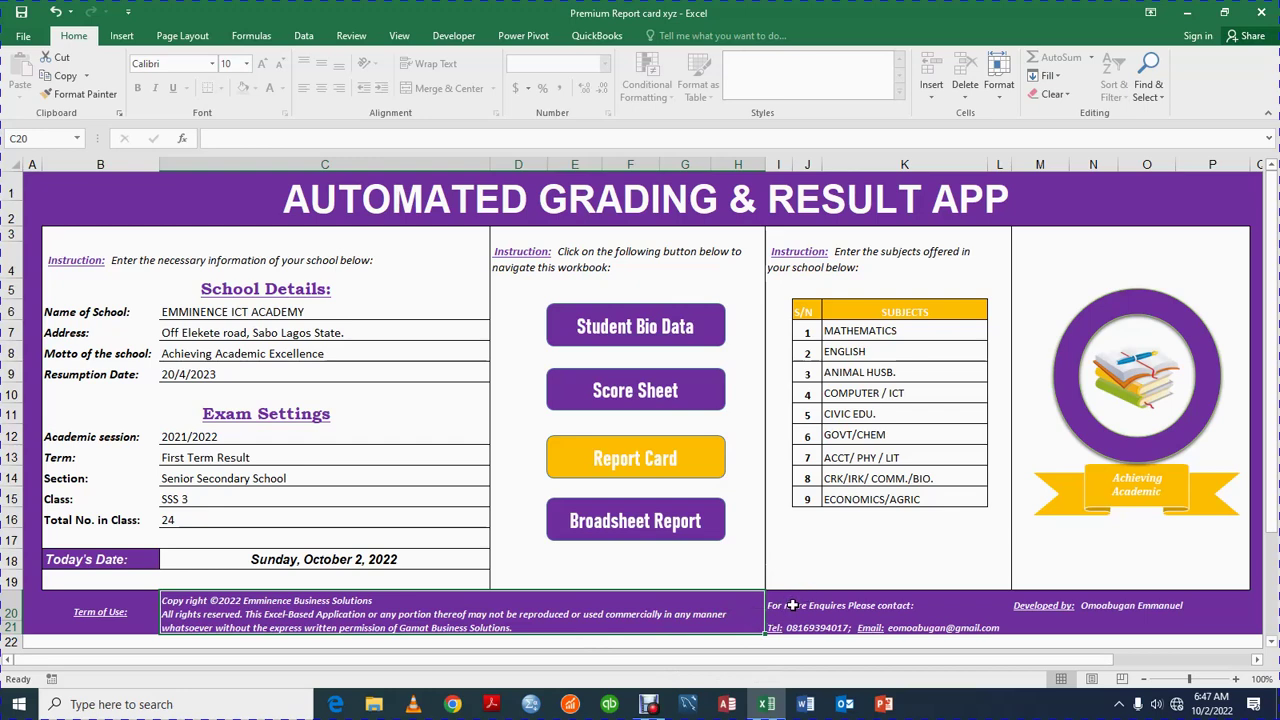
left_click(797, 628)
left_click(777, 628)
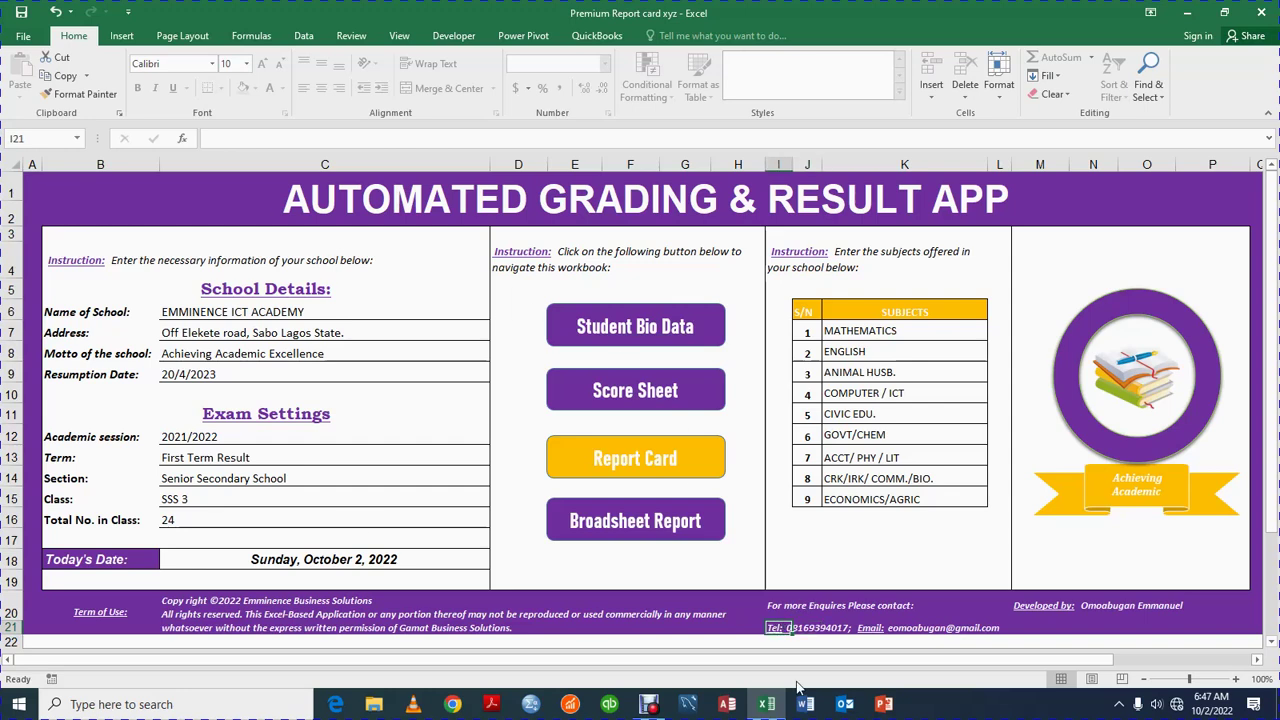
left_click(592, 619)
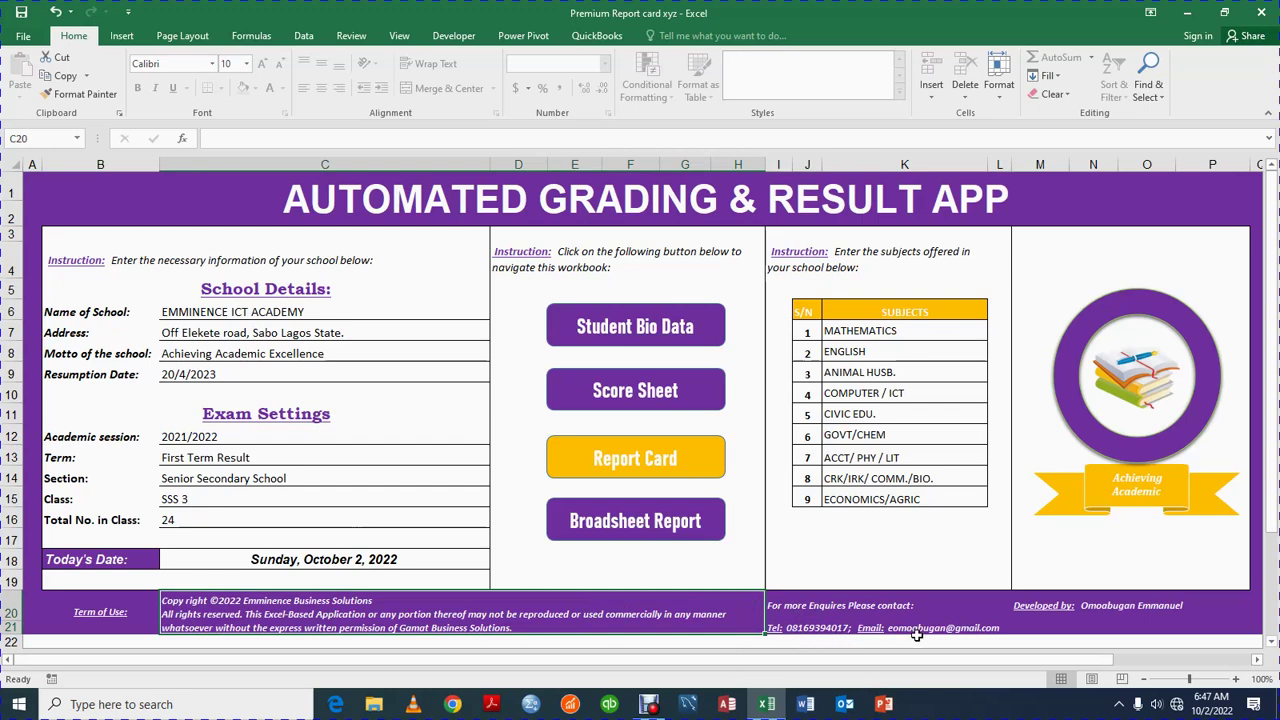
left_click(1030, 598)
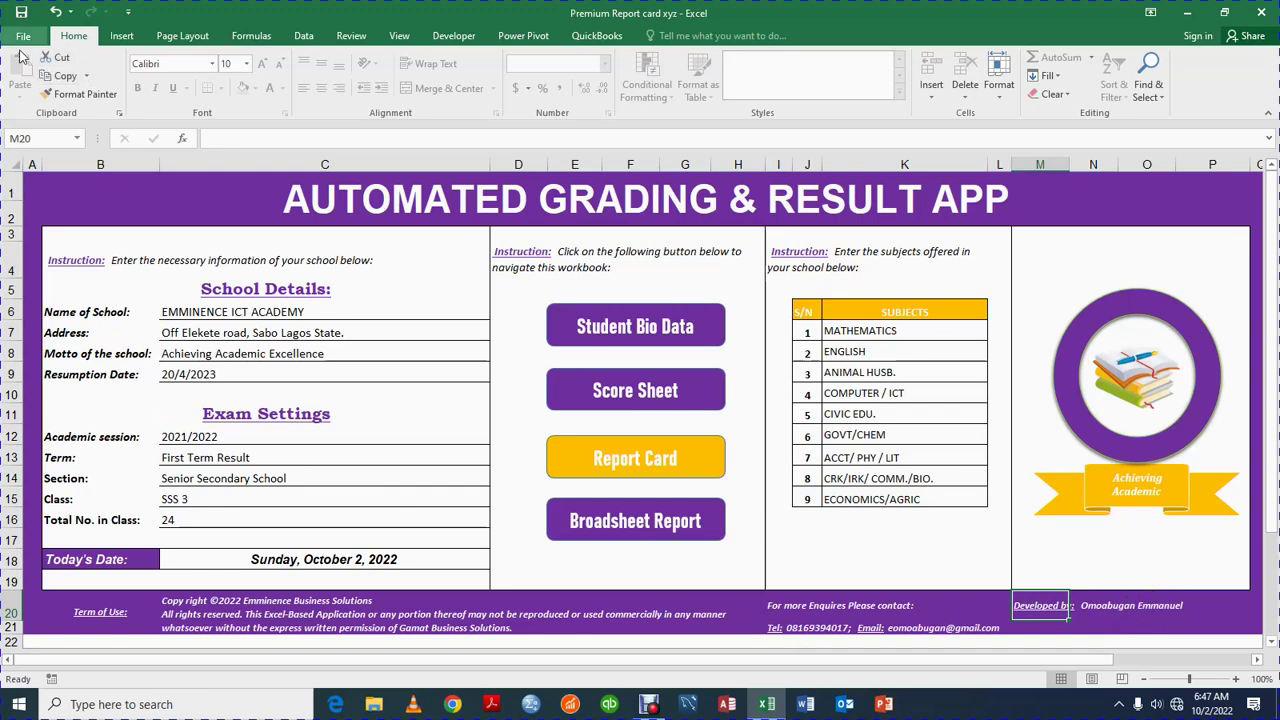
Switch the Report Card to another student, then view the workbook's File Info page
left_click(606, 456)
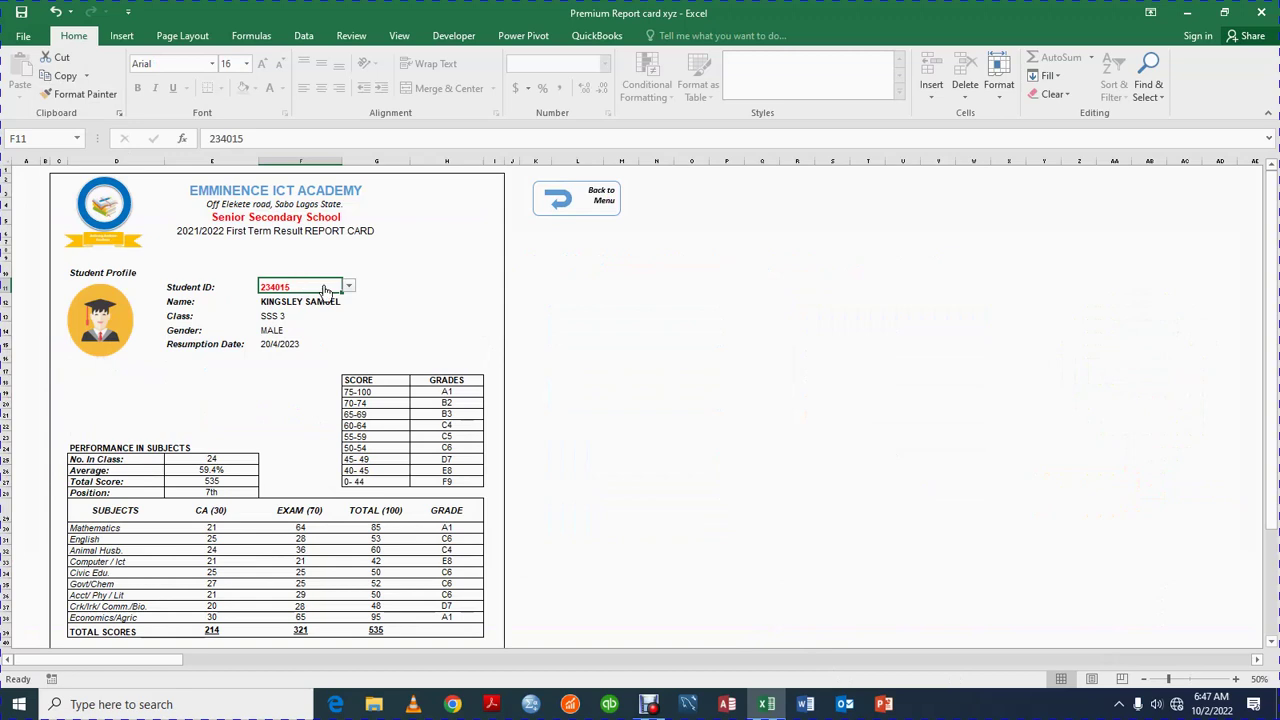
left_click(348, 286)
left_click(318, 314)
left_click(343, 289)
left_click(323, 314)
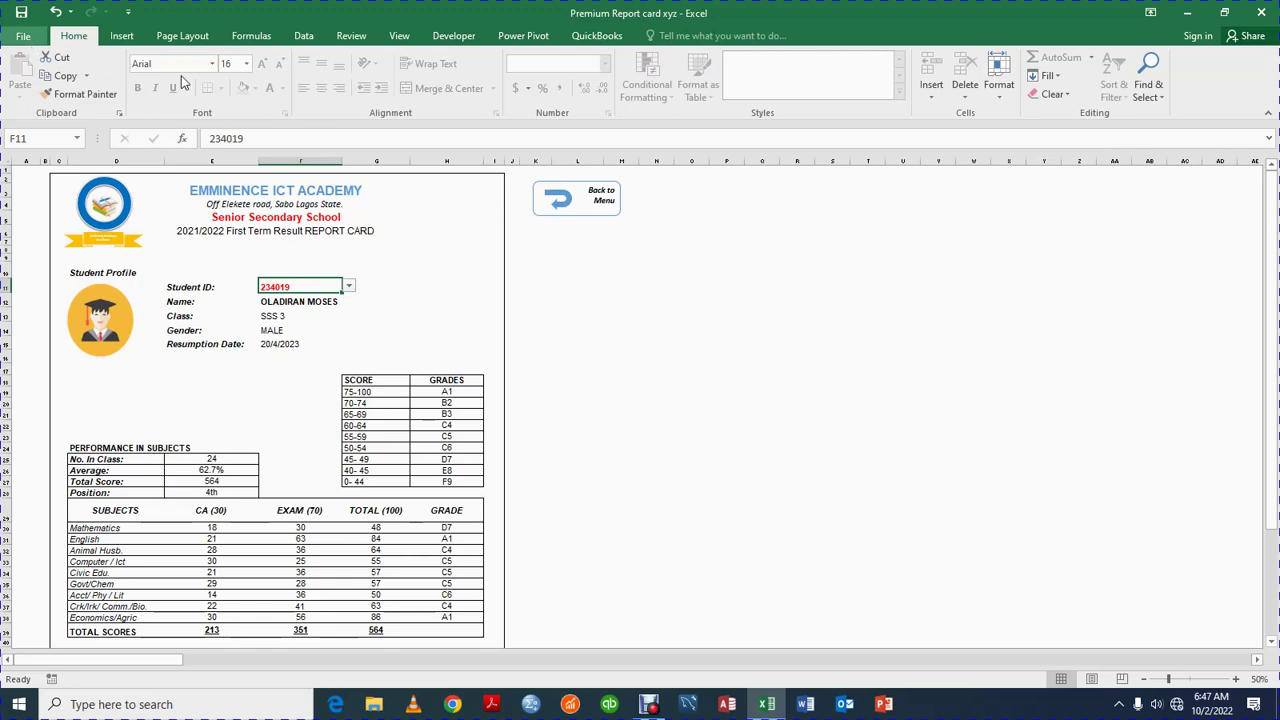
left_click(22, 35)
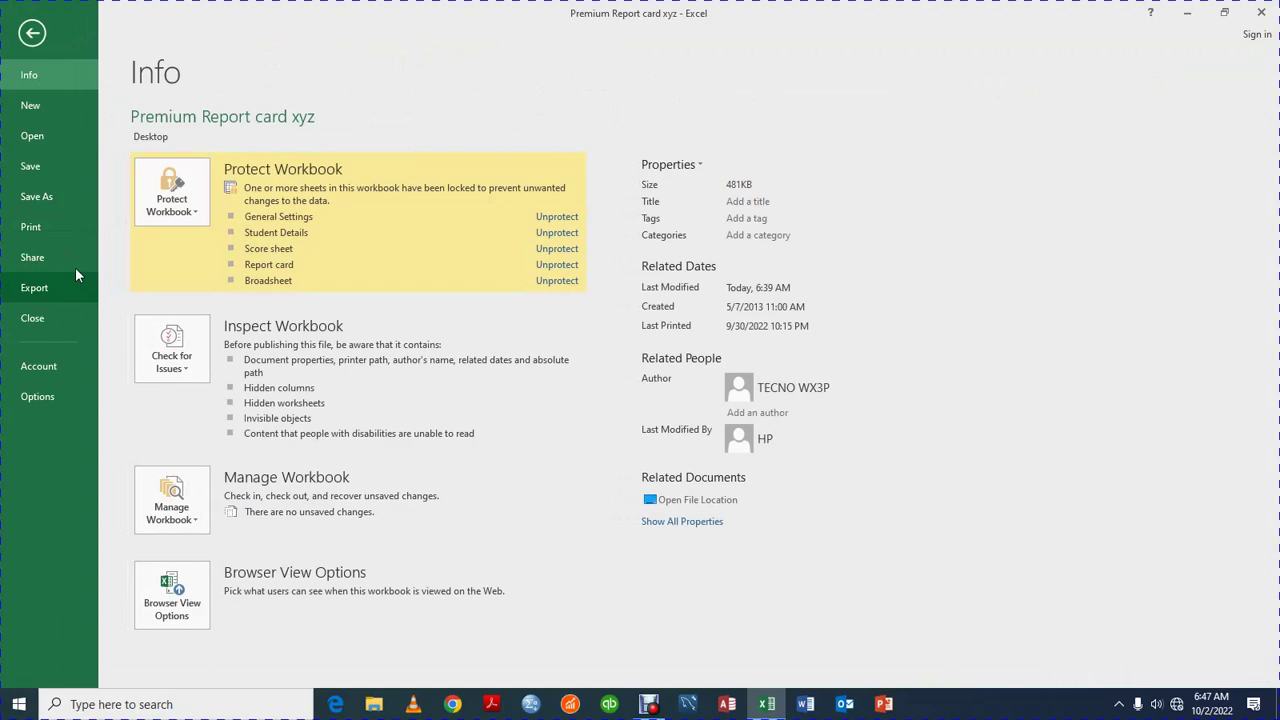
Save As to the Desktop under the student's name, with PDF as the file type
left_click(70, 195)
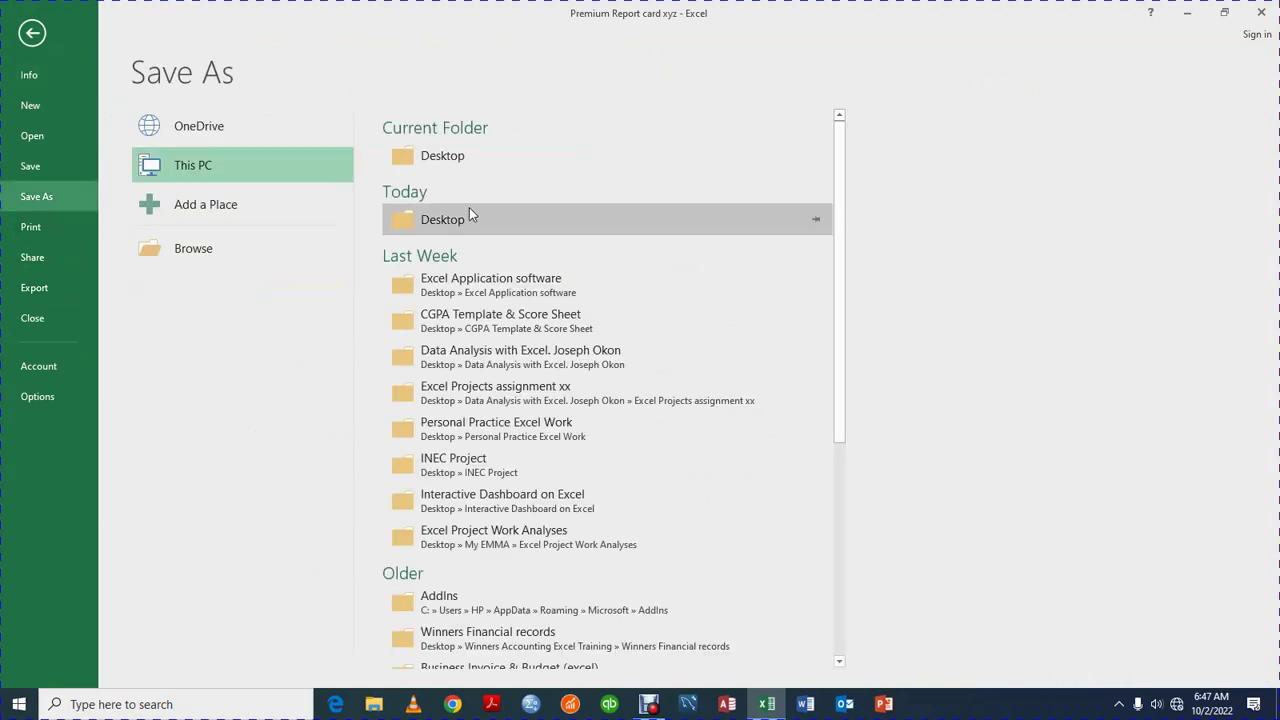
left_click(500, 170)
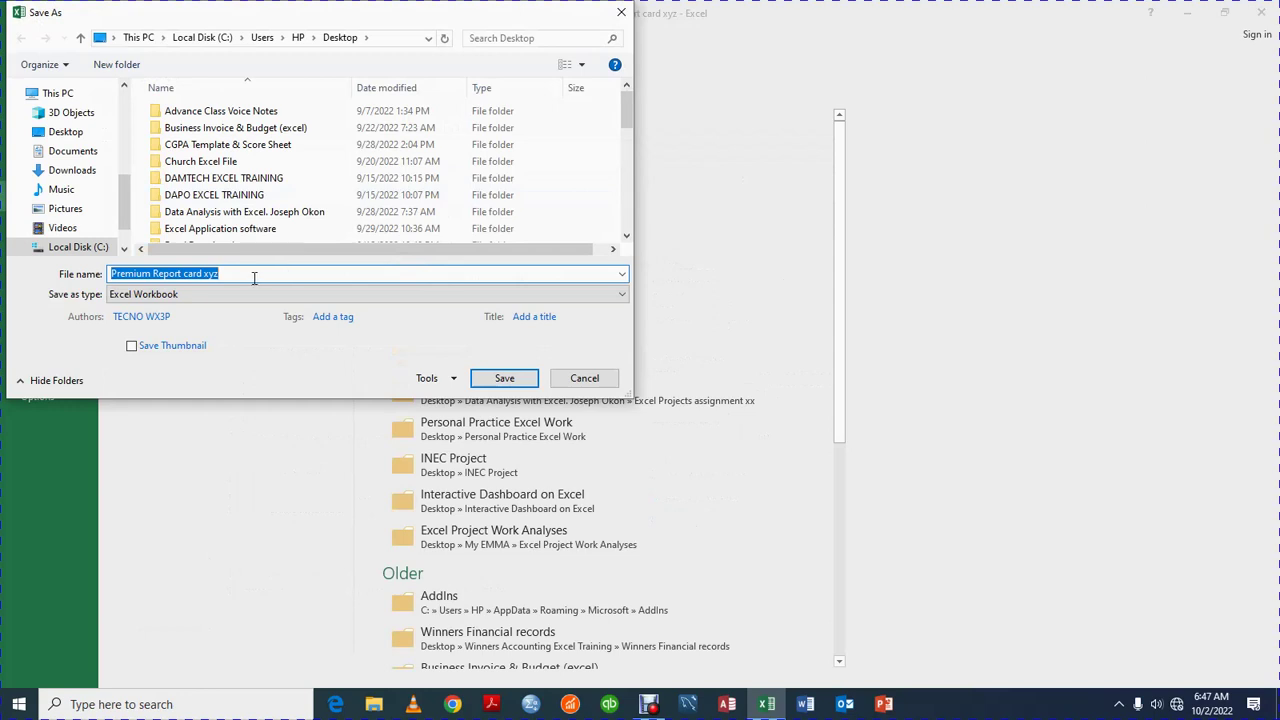
key("BackSpace")
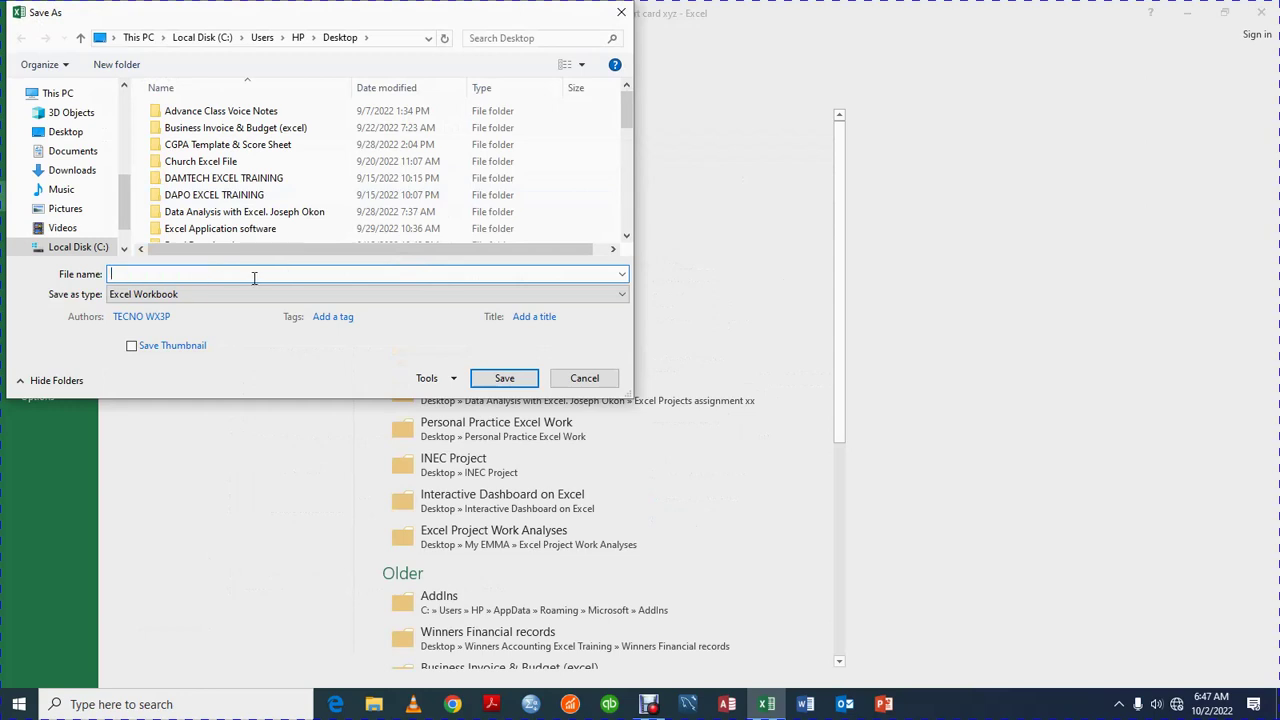
type("ol")
left_click(624, 295)
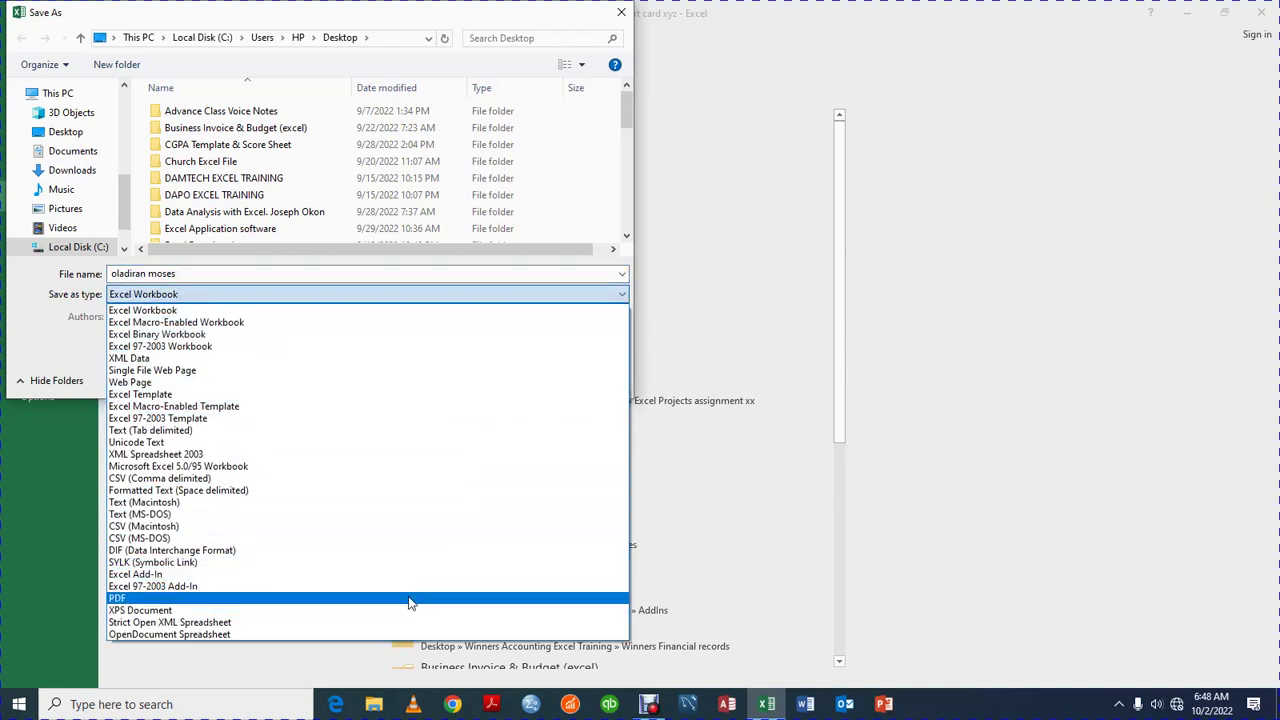
left_click(411, 599)
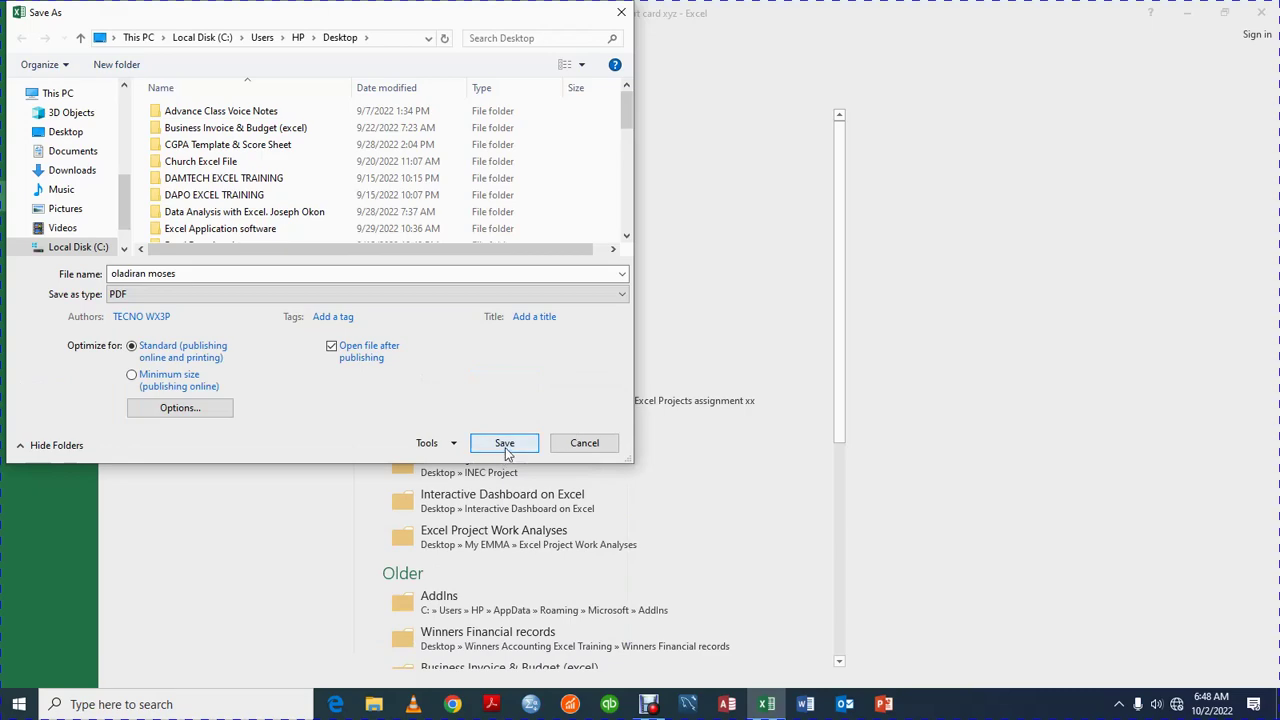
left_click(505, 443)
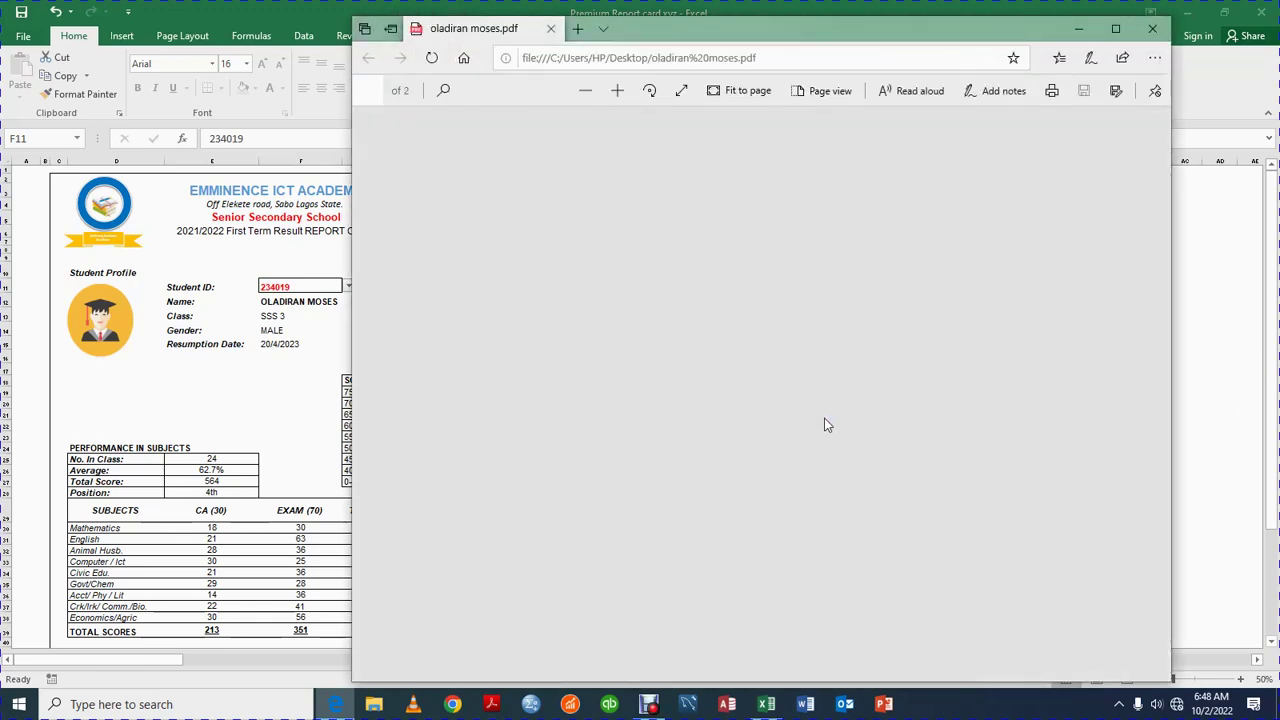
Scroll through both pages of the report card PDF in Edge, then close the viewer
scroll(826, 420, "down", 1)
scroll(828, 420, "down", 2)
scroll(828, 417, "up", 3)
scroll(828, 420, "down", 2)
scroll(829, 418, "up", 1)
scroll(830, 415, "down", 1)
scroll(830, 415, "up", 1)
scroll(830, 418, "down", 2)
scroll(830, 420, "up", 2)
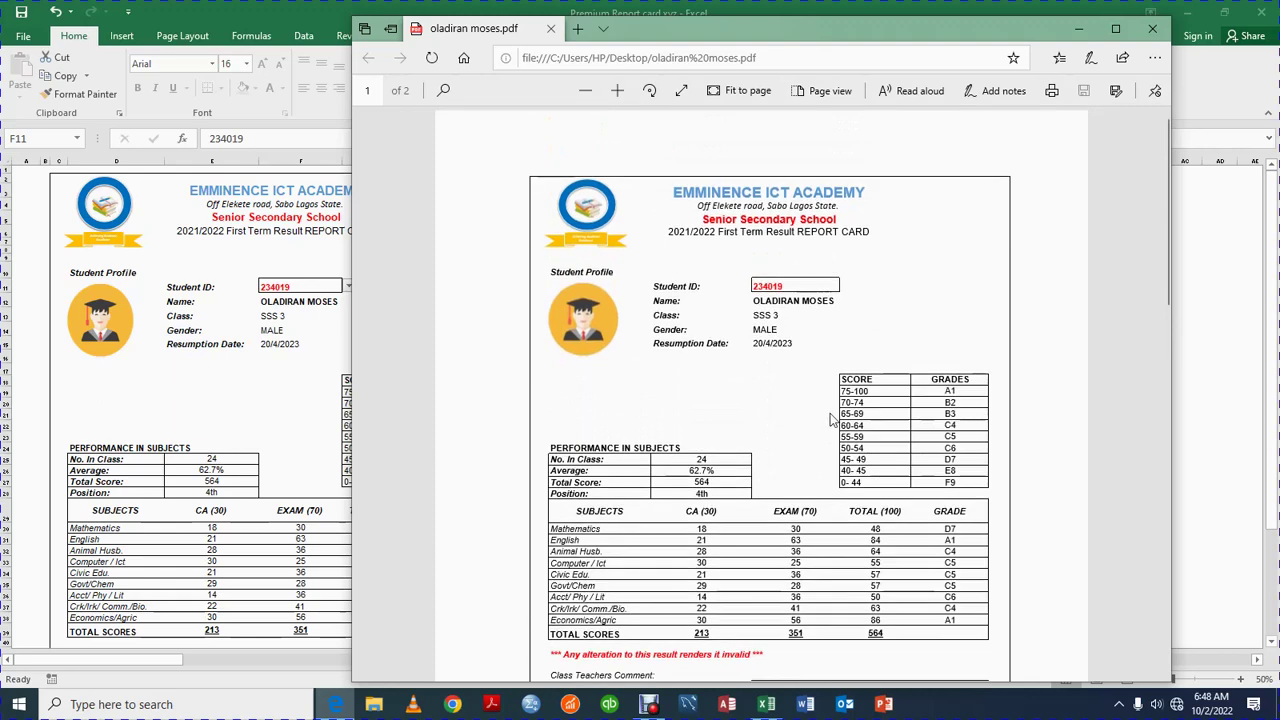
scroll(830, 420, "down", 2)
scroll(830, 420, "up", 2)
scroll(831, 420, "down", 2)
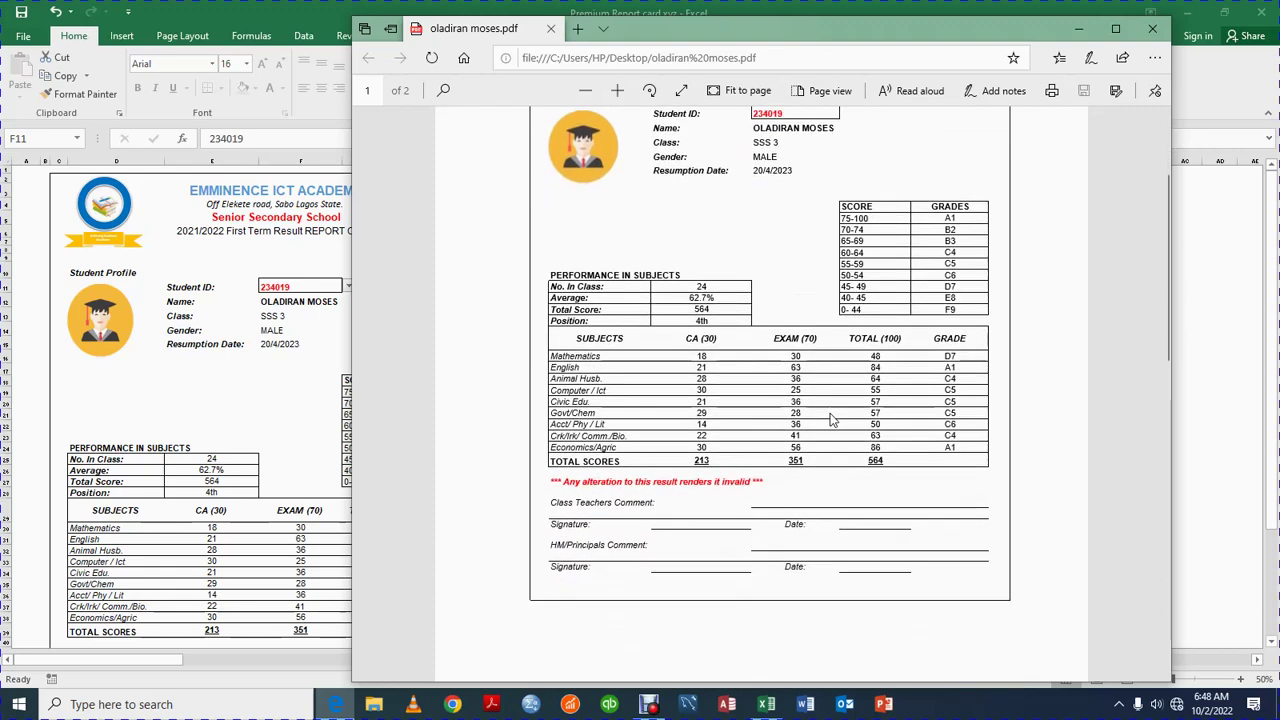
scroll(830, 420, "up", 2)
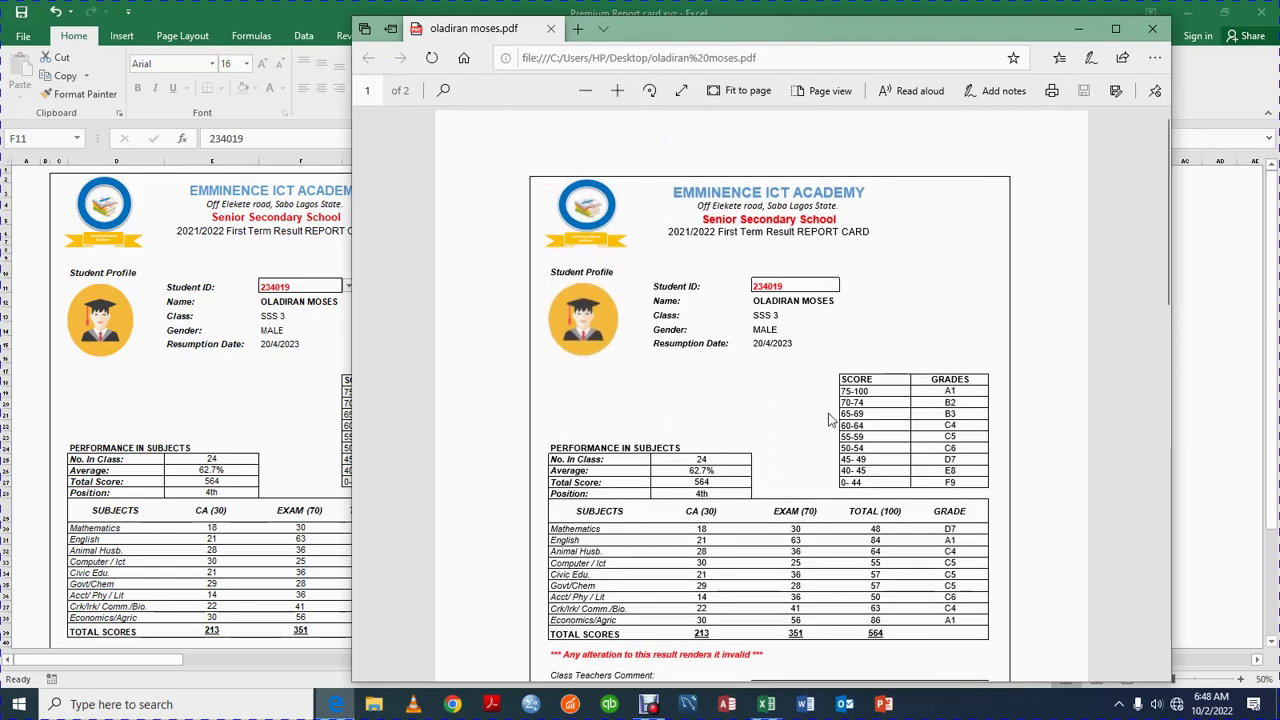
scroll(830, 420, "down", 1)
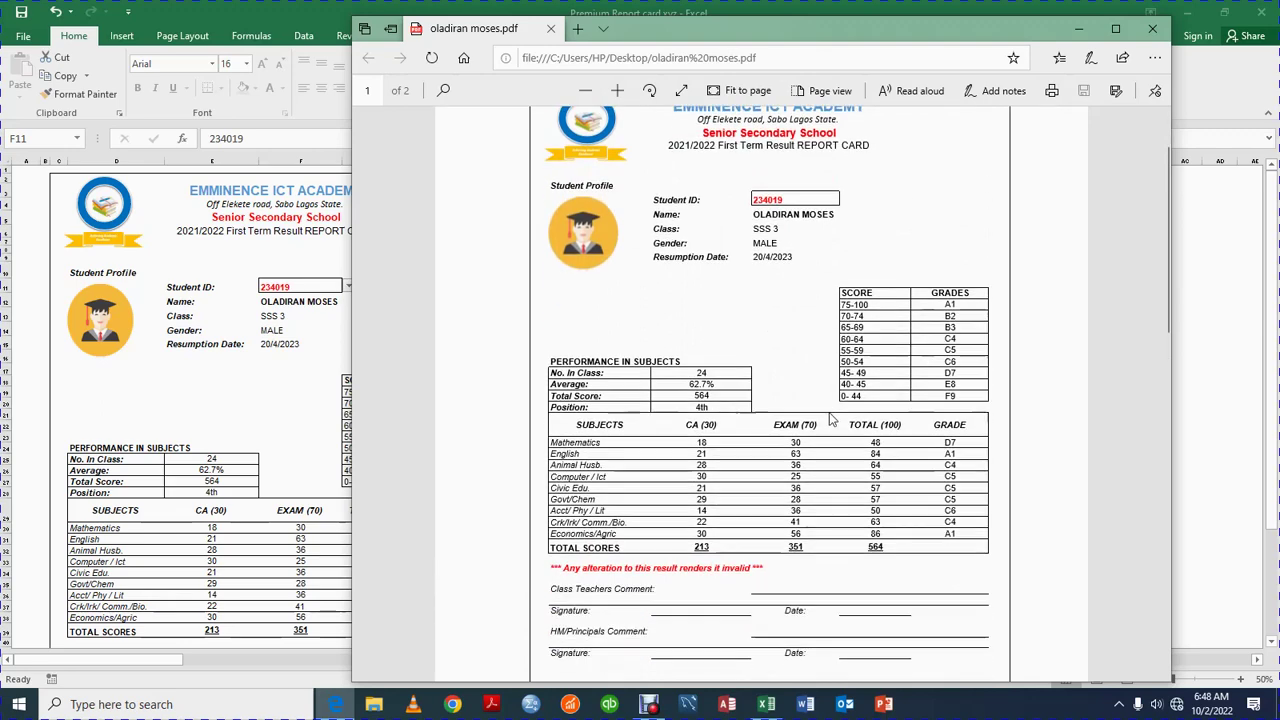
scroll(848, 267, "down", 2)
scroll(880, 270, "up", 3)
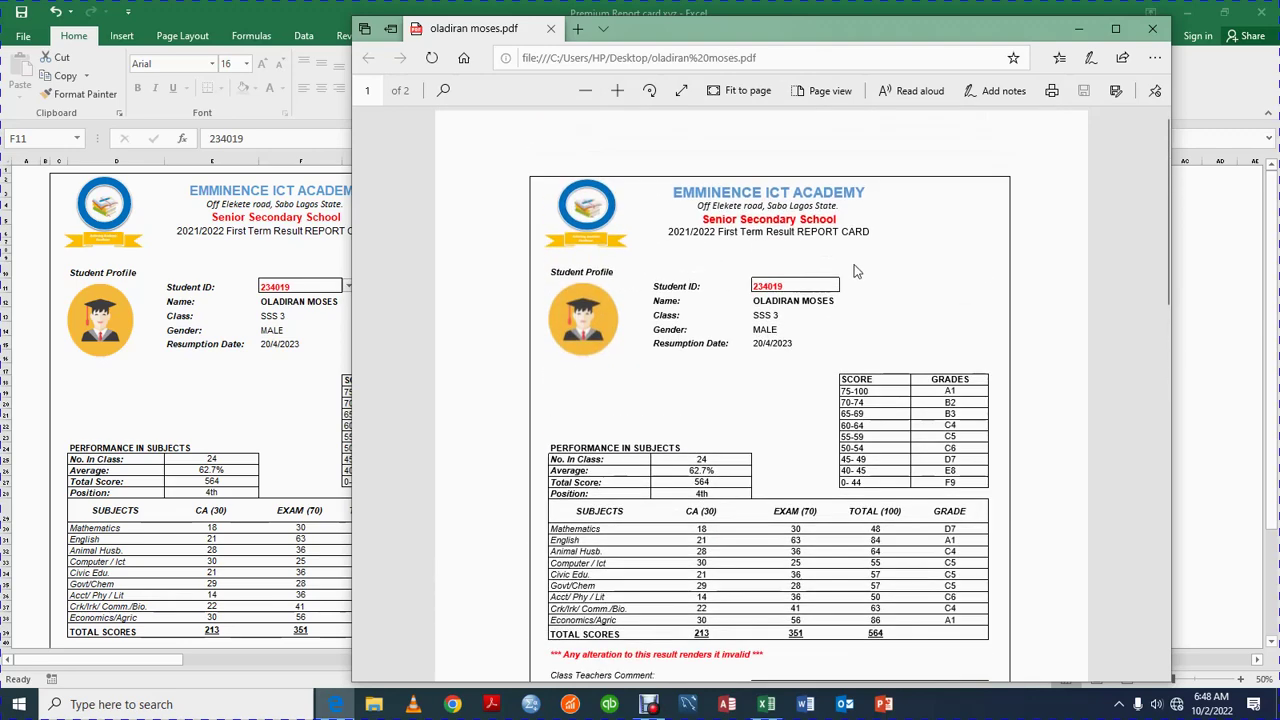
scroll(855, 270, "down", 1)
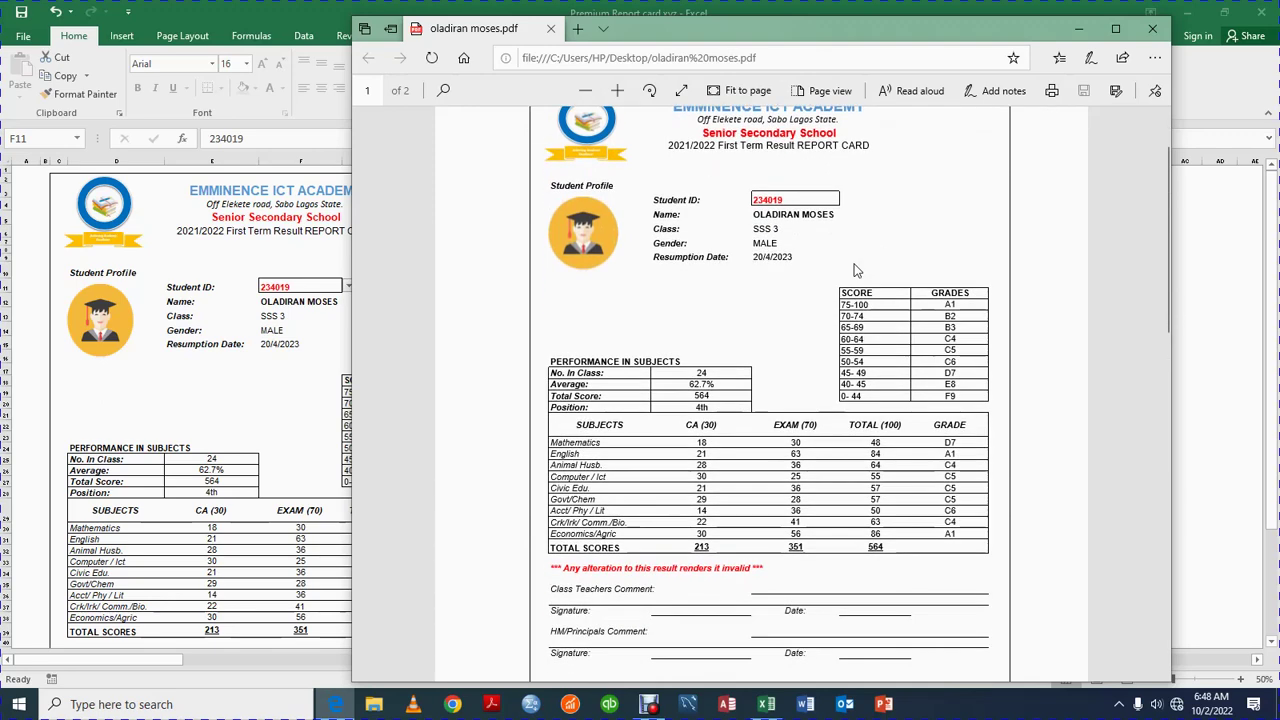
scroll(855, 270, "down", 2)
scroll(854, 260, "up", 3)
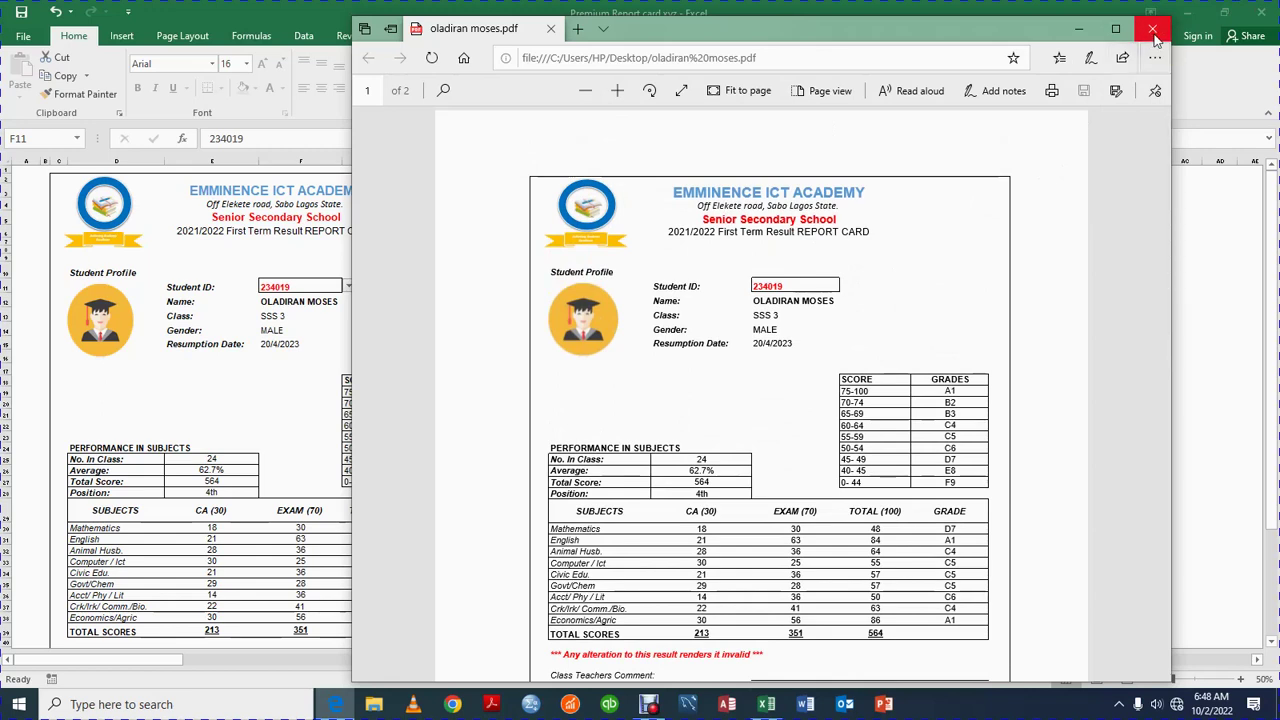
left_click(1153, 29)
left_click(349, 286)
left_click(330, 301)
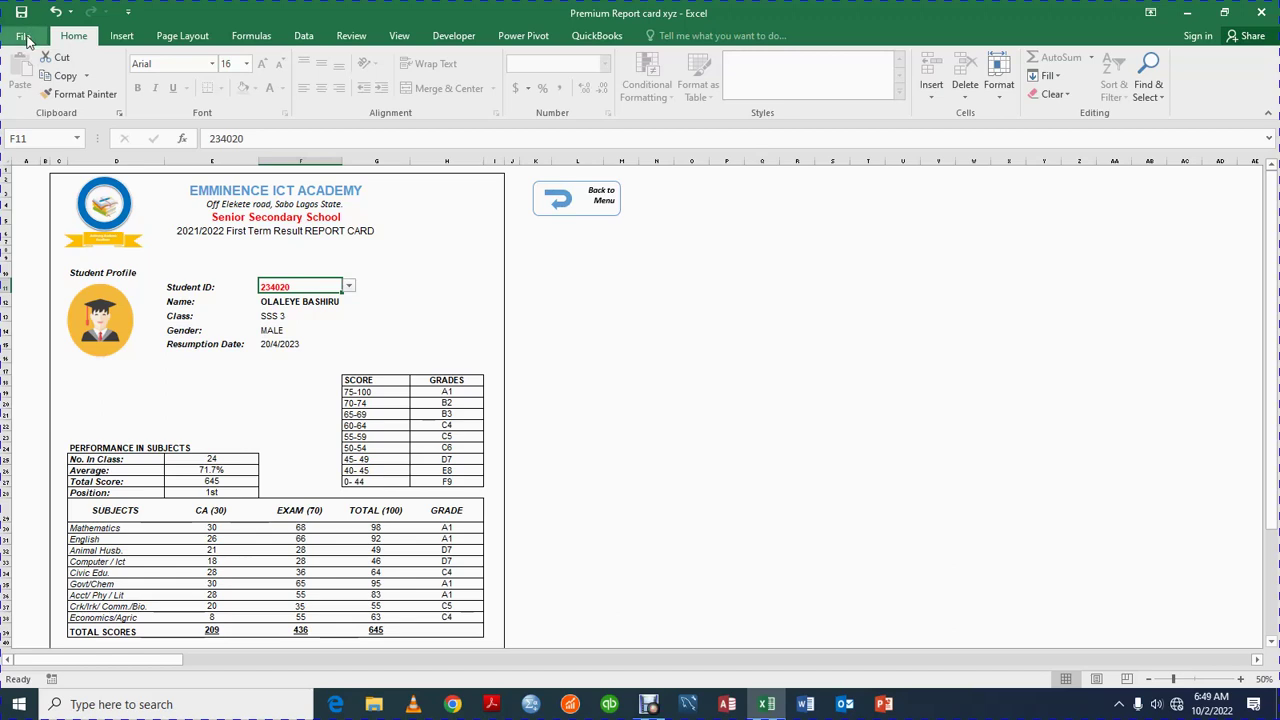
left_click(25, 38)
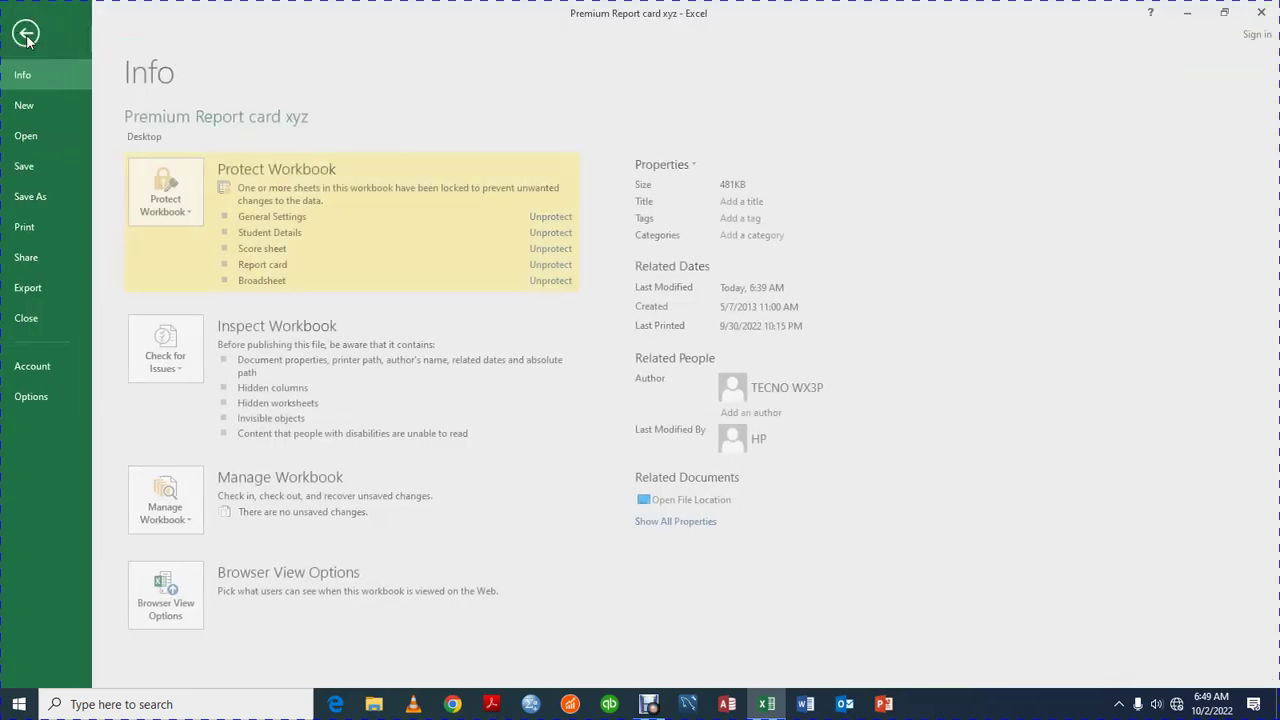
left_click(56, 226)
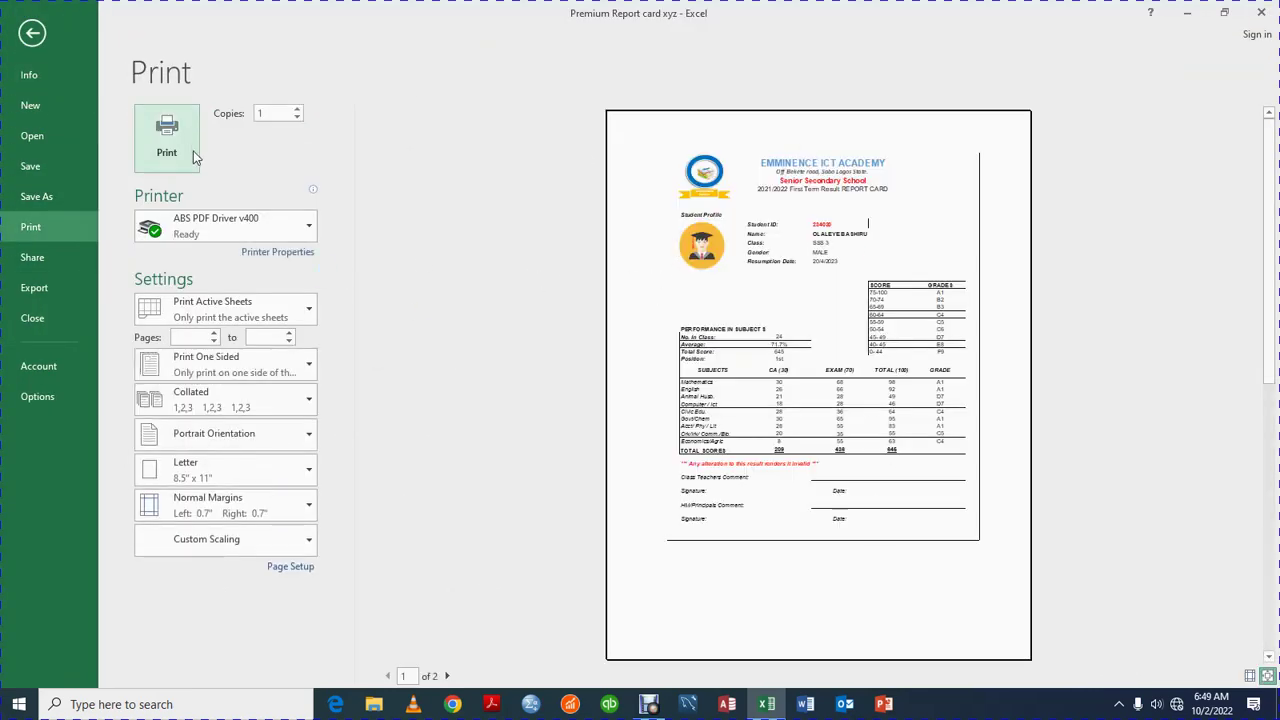
left_click(312, 225)
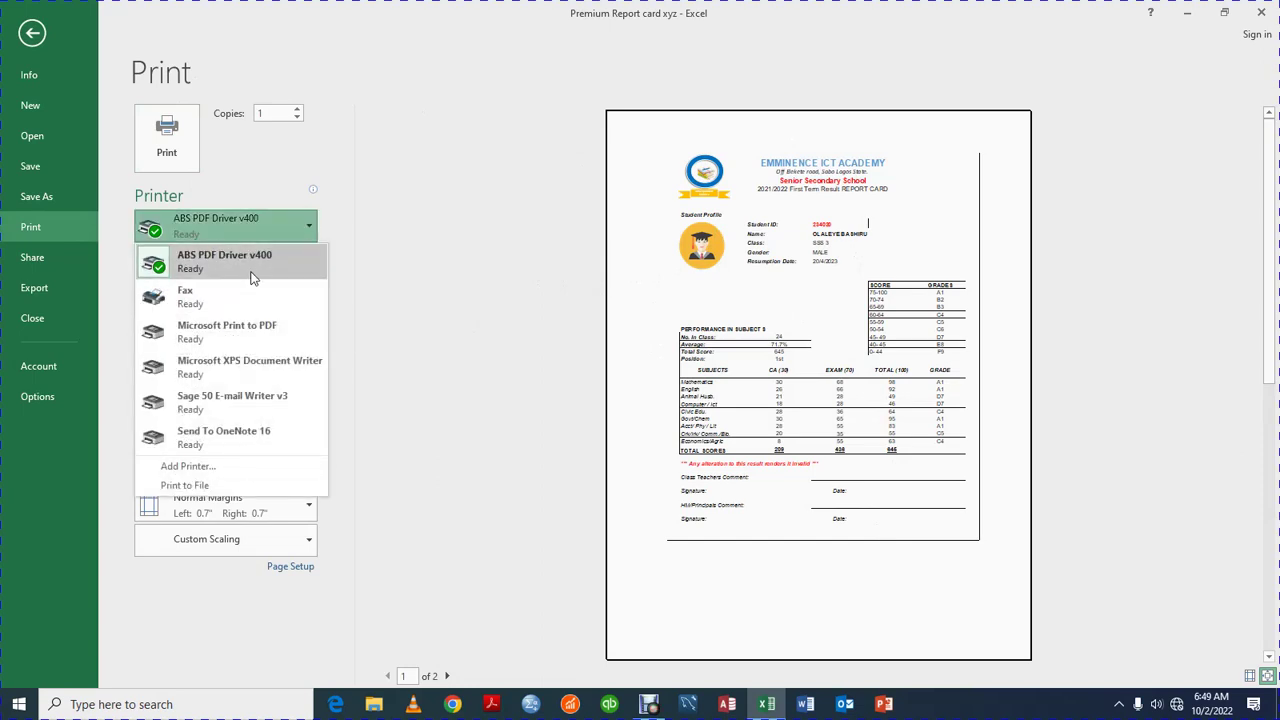
left_click(253, 262)
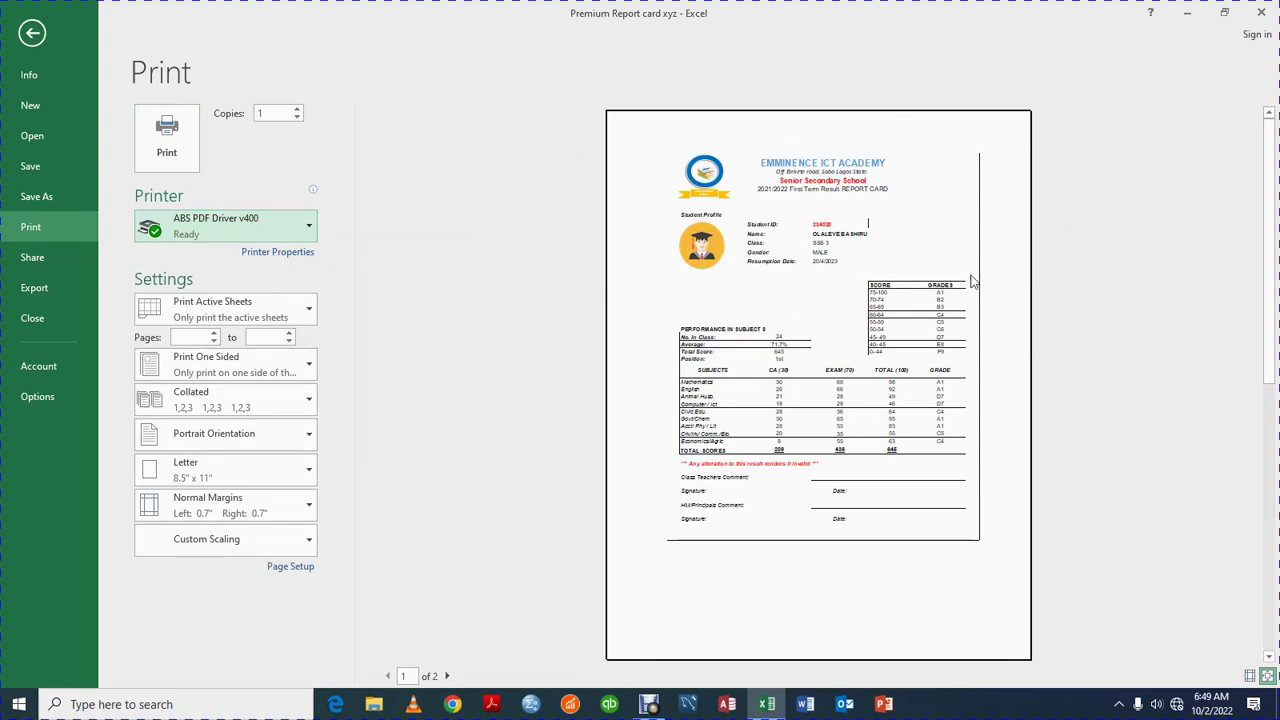
left_click(33, 33)
Scroll through the report card, then go back to the grading app's main menu
scroll(90, 513, "down", 7)
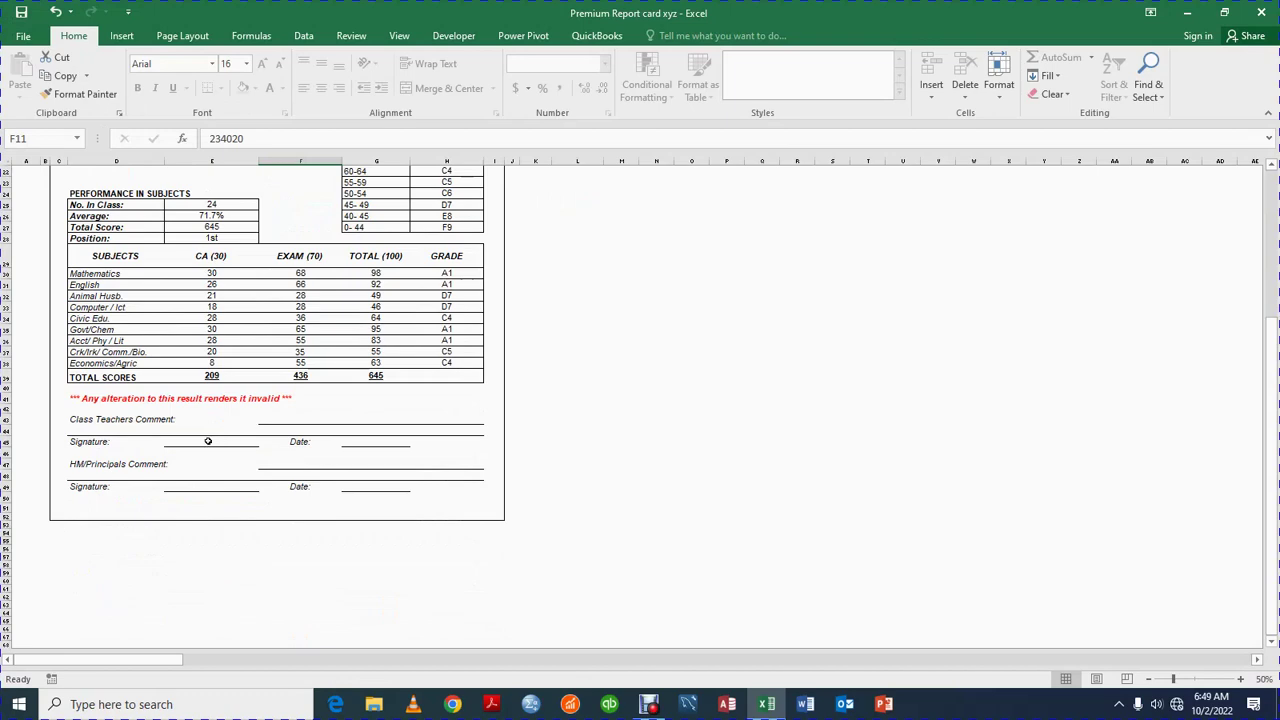
scroll(232, 441, "up", 7)
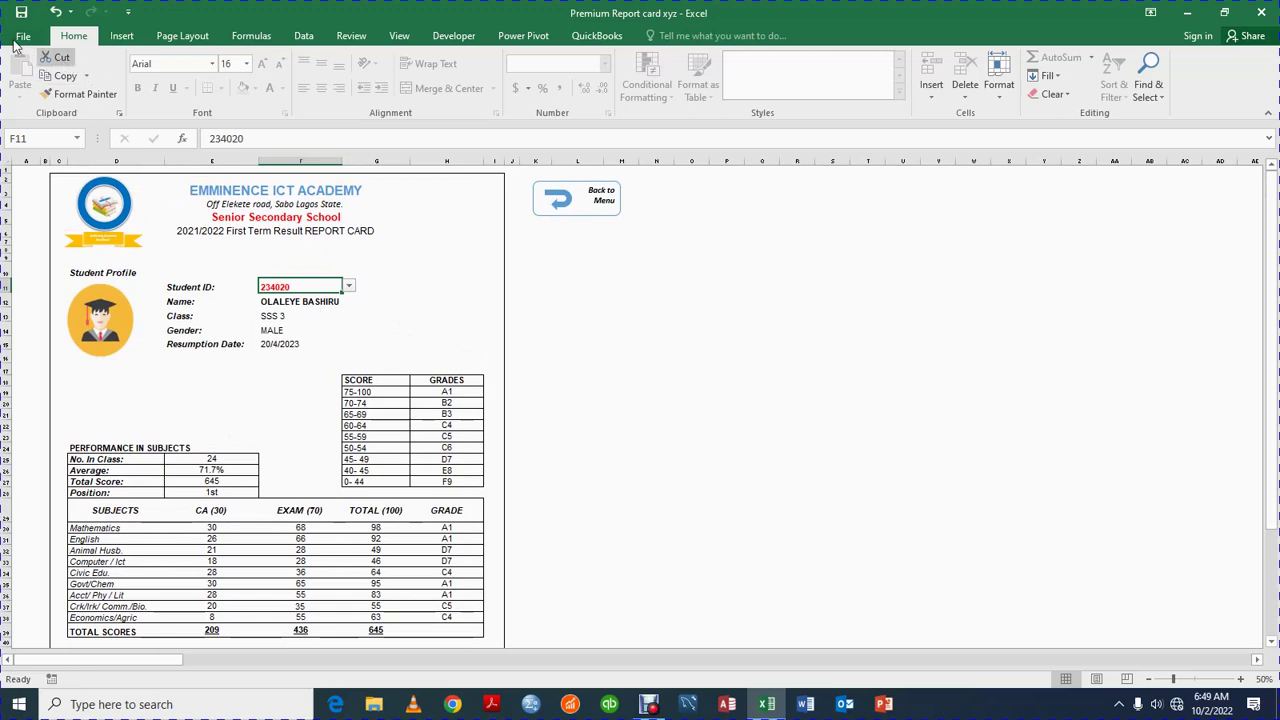
left_click(544, 208)
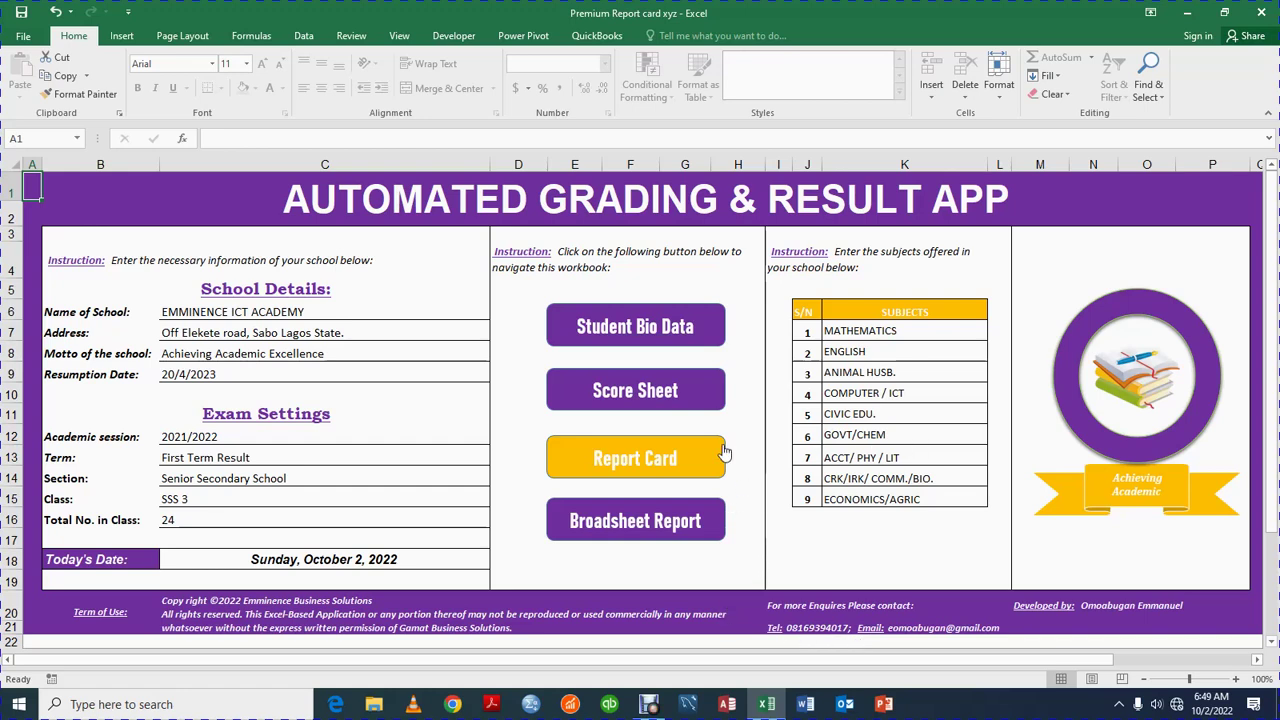
left_click(654, 456)
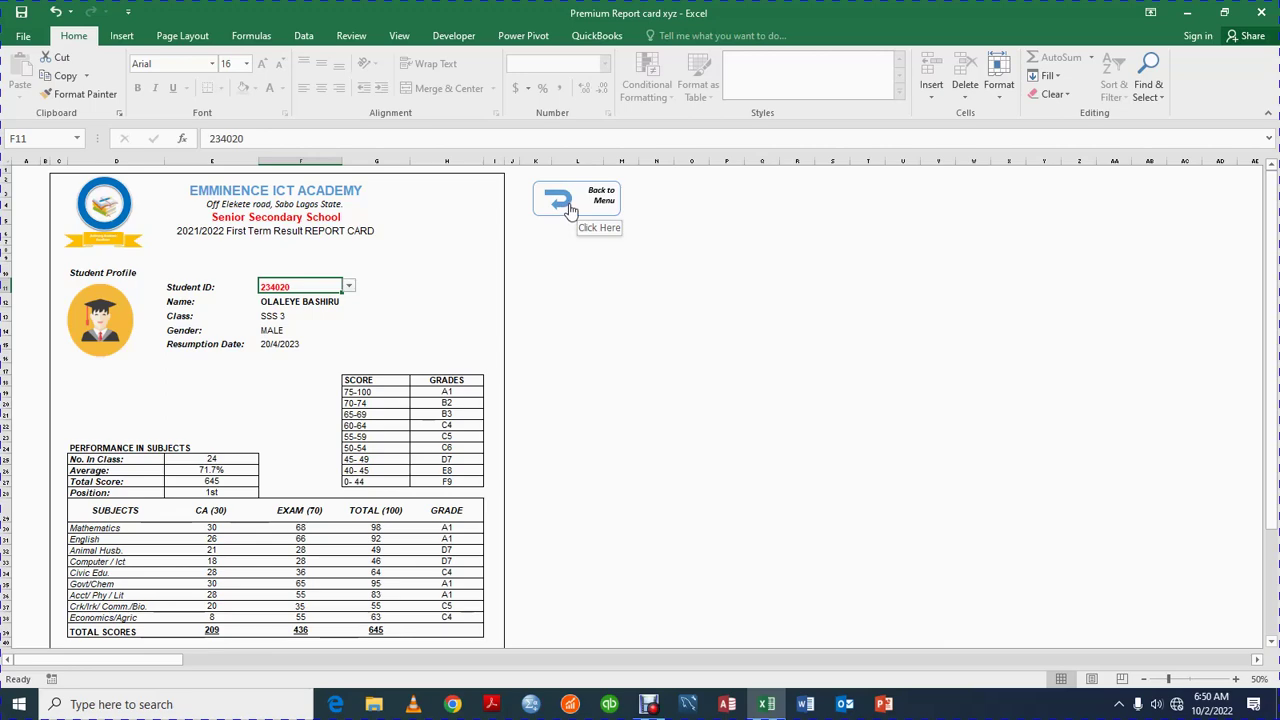
left_click(569, 210)
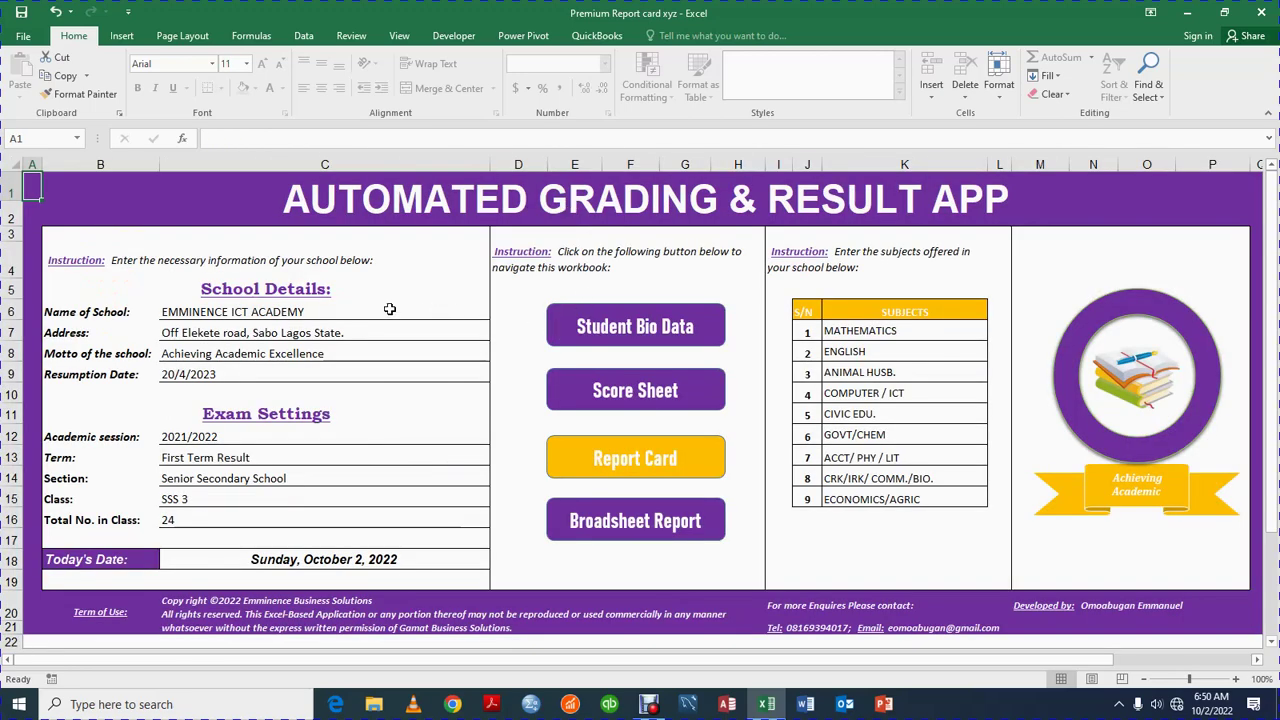